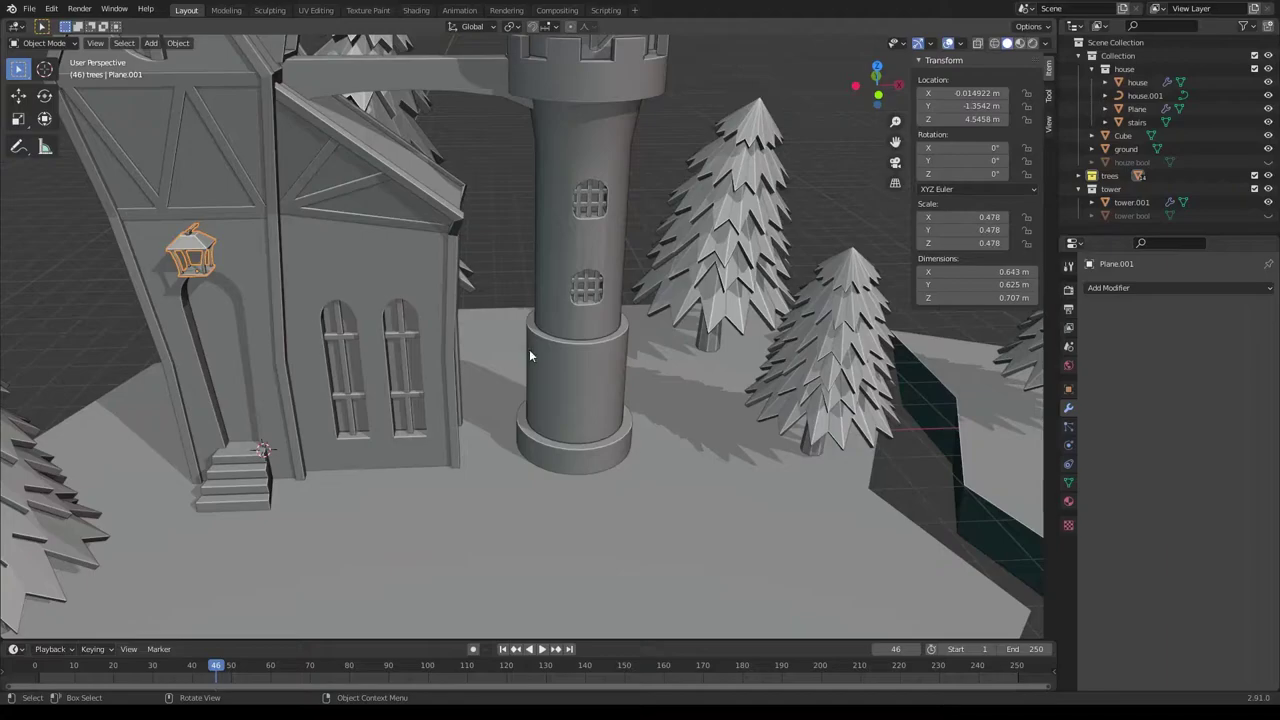
Add a cube and move it along X, Y and Z to sit beside the tower base.
key(shift+a)
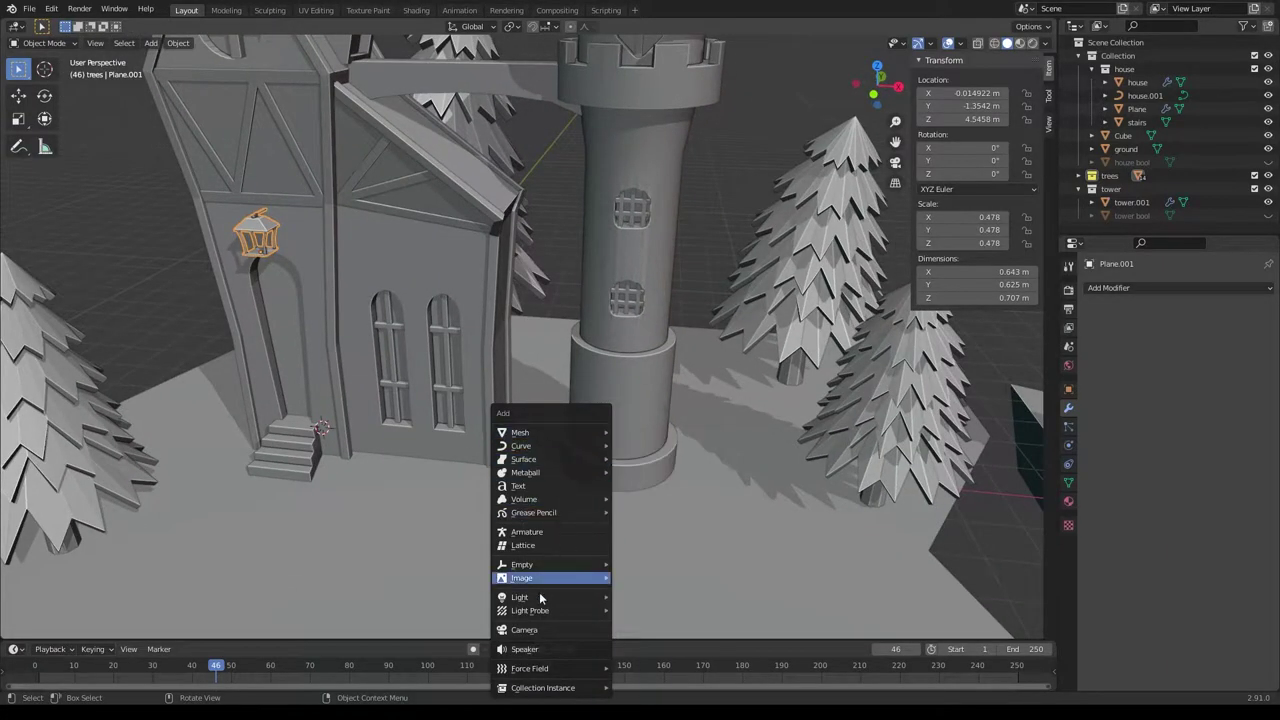
click(650, 445)
key(g)
key(x)
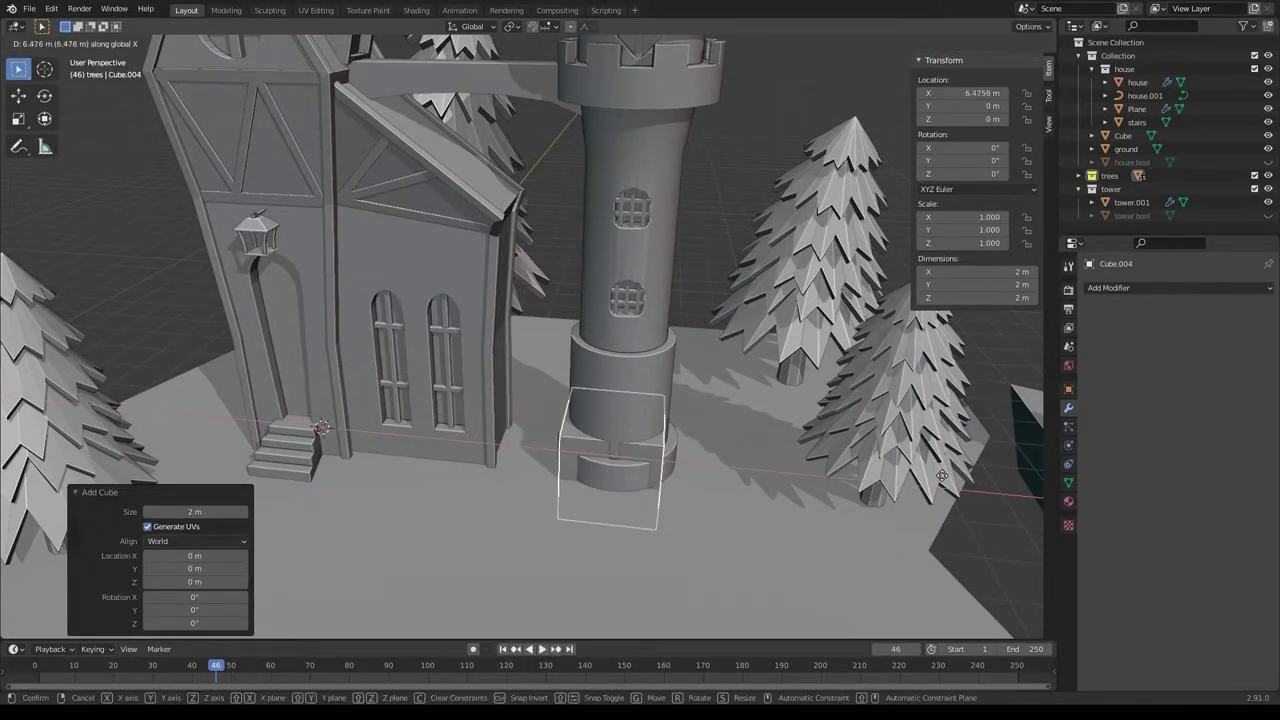
click(948, 480)
key(g)
key(y)
click(929, 543)
key(g)
key(z)
Scale the cube by 0.113 into a brick about 0.49 × 0.23 × 0.23 m resting on the ground.
key(s)
click(640, 500)
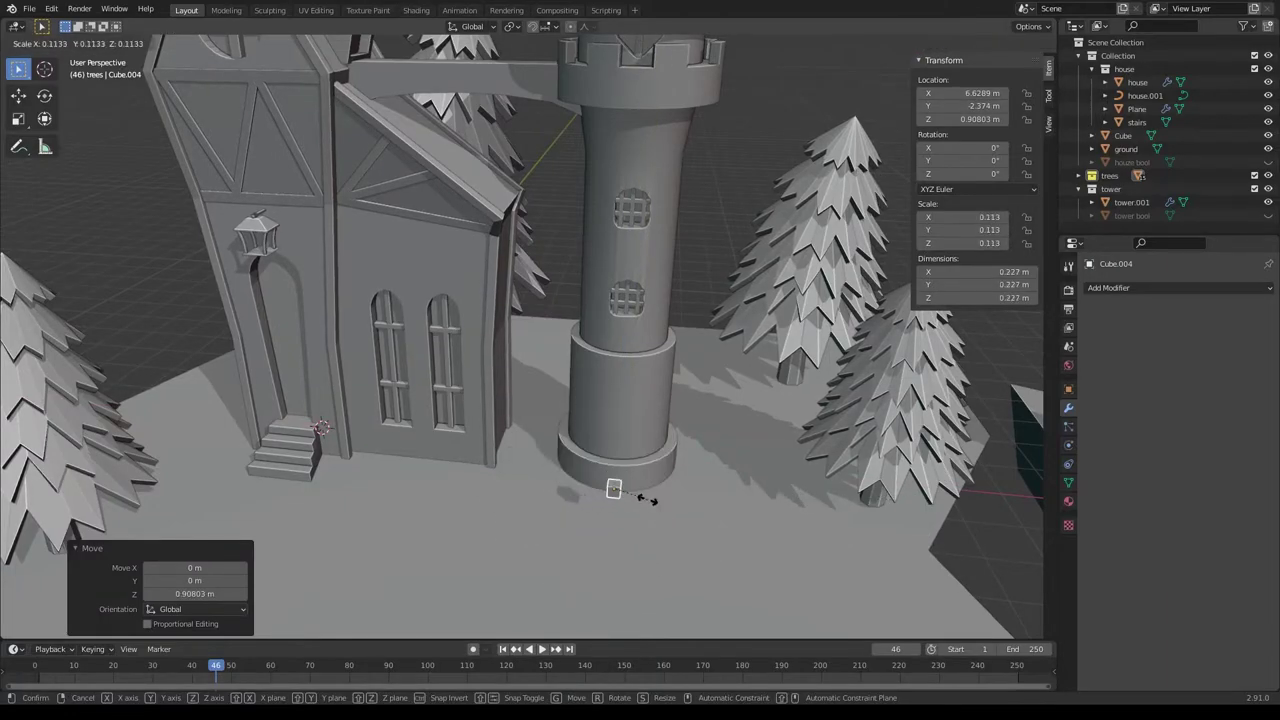
key(KP_1)
shift+middle_drag(731, 564, 697, 394)
key(g)
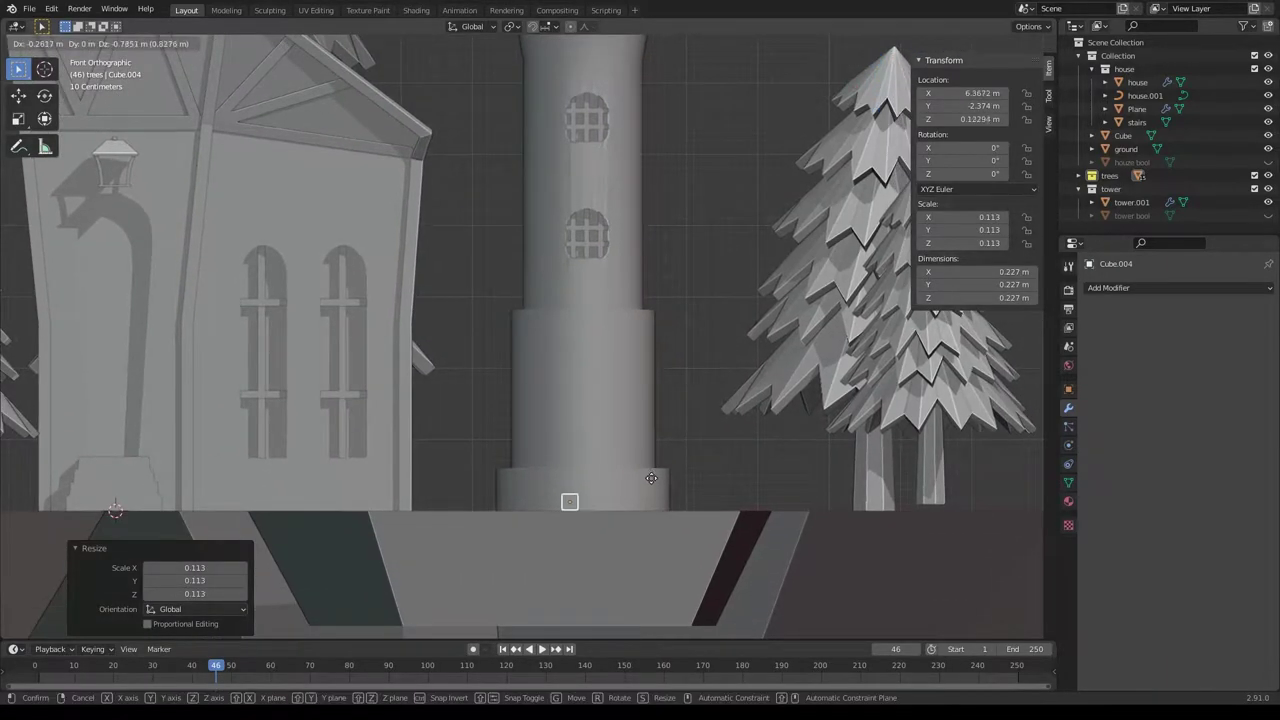
click(775, 491)
Add a Bevel modifier to the new brick (Cube.004).
click(1180, 288)
click(1000, 343)
scroll(788, 492, up, 2)
middle_drag(788, 492, 720, 558)
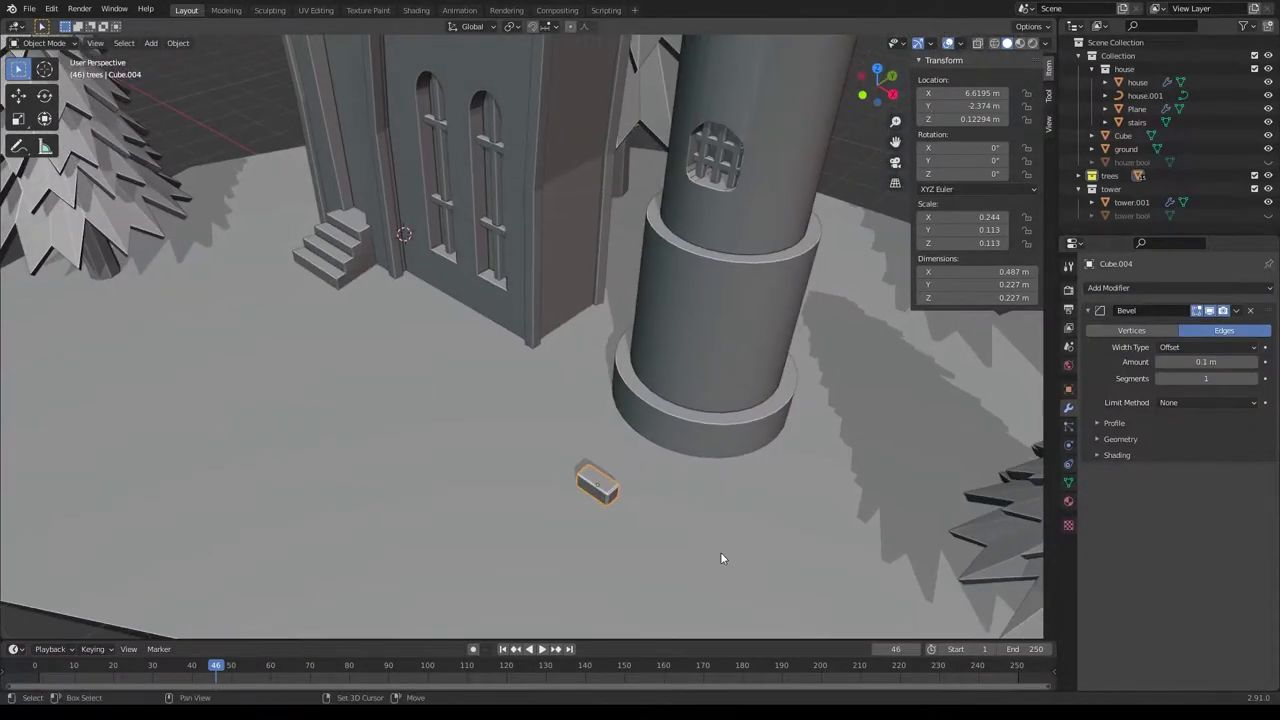
scroll(722, 558, up, 2)
In Edit Mode, add three evenly centred loop cuts across the brick.
scroll(749, 514, up, 1)
key(ctrl+z)
key(Tab)
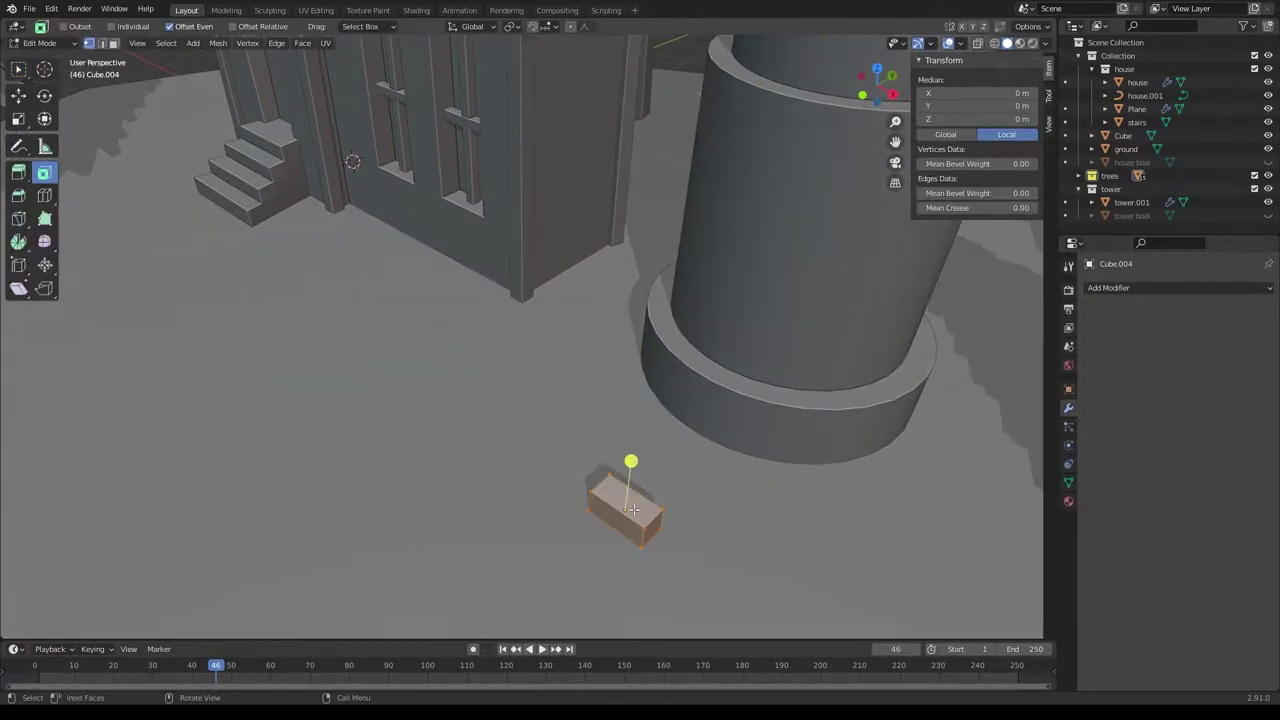
key(ctrl+r)
click(633, 510)
right_click(633, 510)
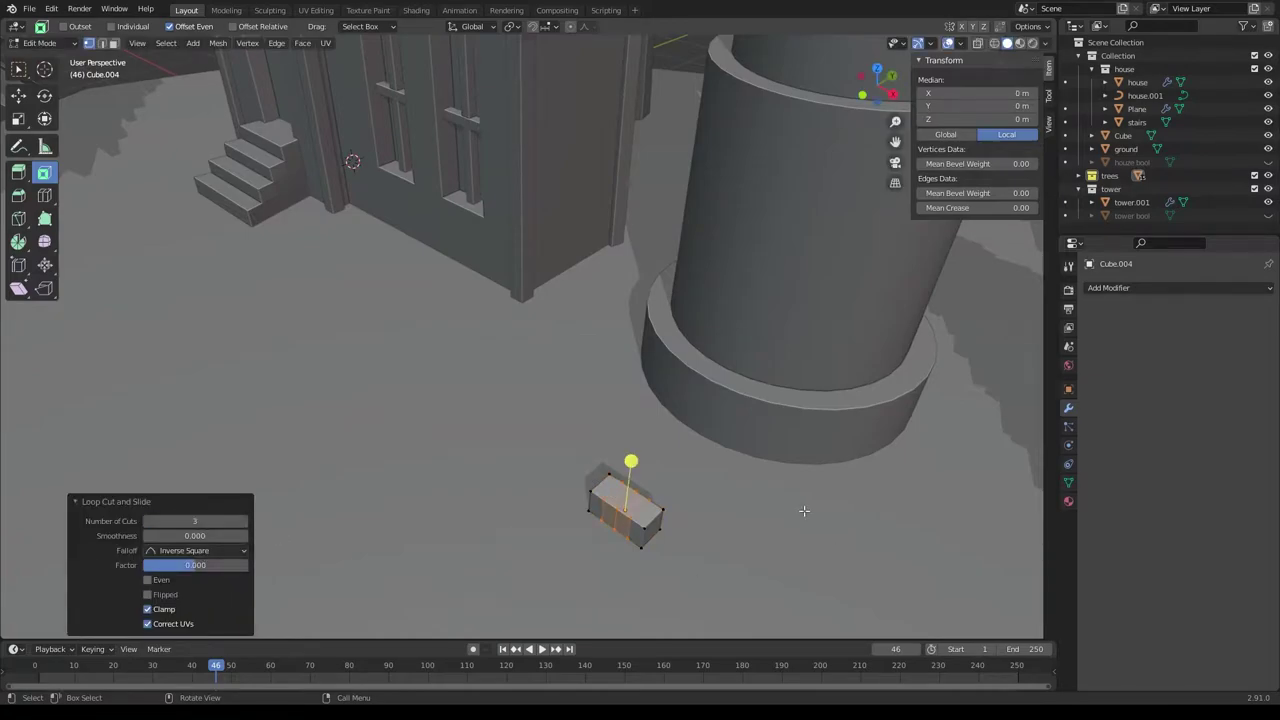
click(728, 468)
Turn on proportional editing with Inverse Square falloff.
key(KP_7)
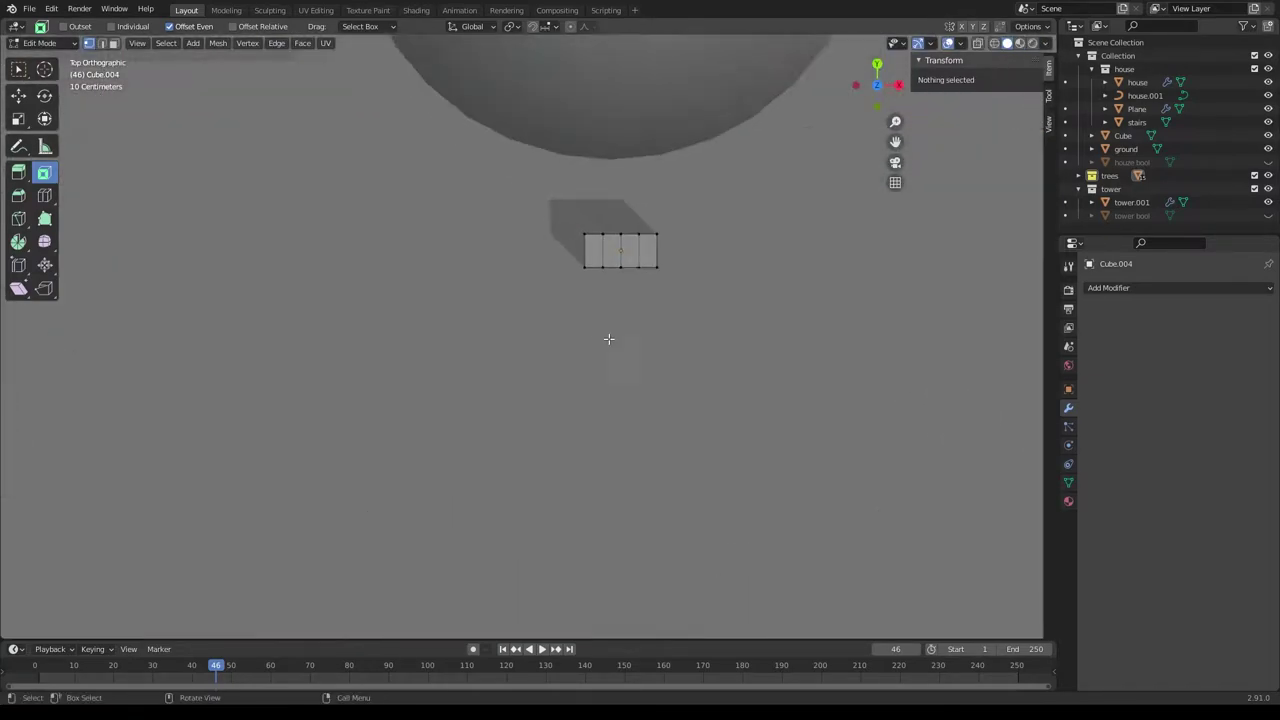
scroll(606, 340, up, 3)
click(570, 26)
click(585, 26)
click(565, 128)
Move the brick's middle edge from top view to bend it into a gentle arc.
scroll(543, 403, down, 3)
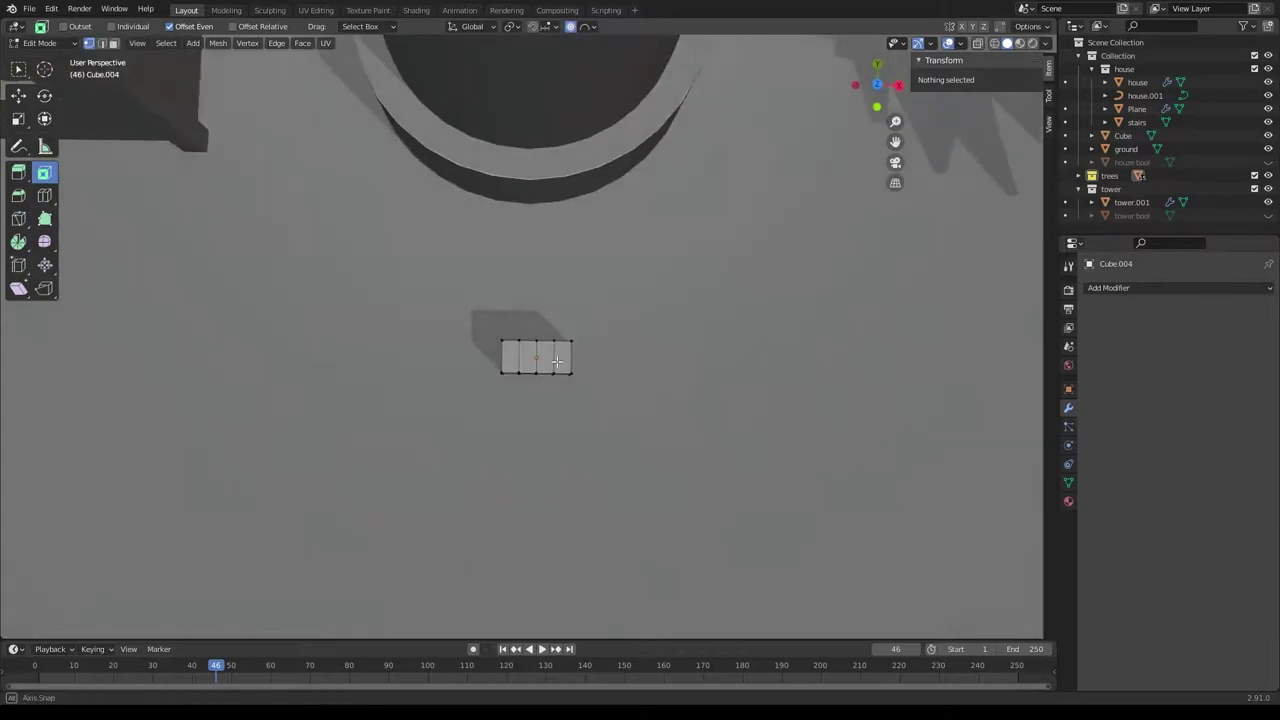
mouse_move(543, 403)
middle_down()
mouse_move(571, 466)
mouse_move(543, 545)
middle_up()
click(543, 545)
key(KP_7)
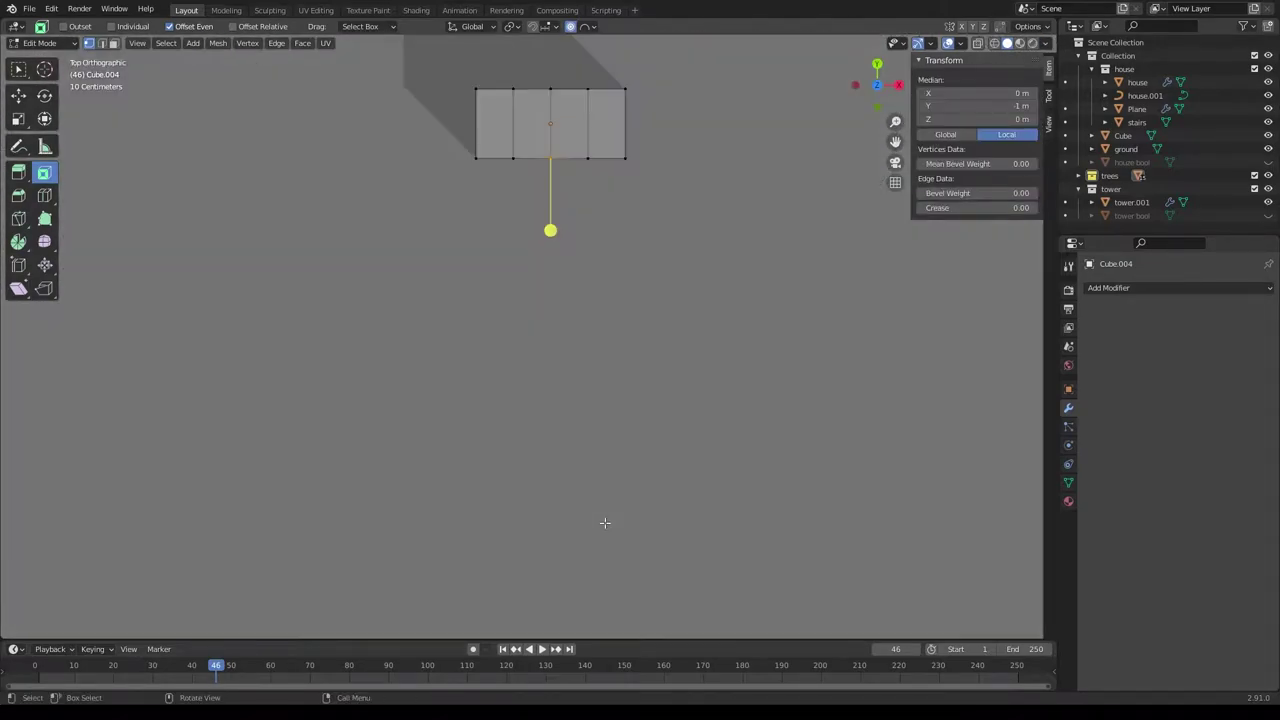
shift+scroll(603, 523, up, 3)
key(g)
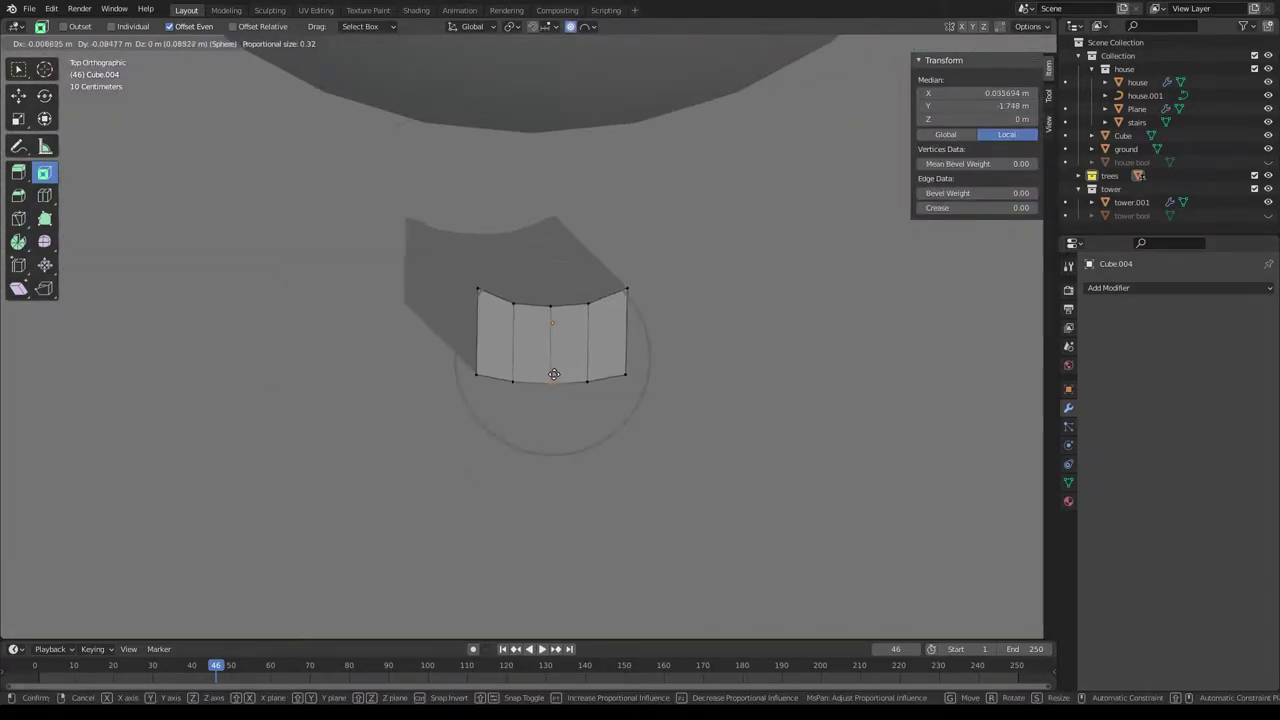
scroll(546, 324, up, 3)
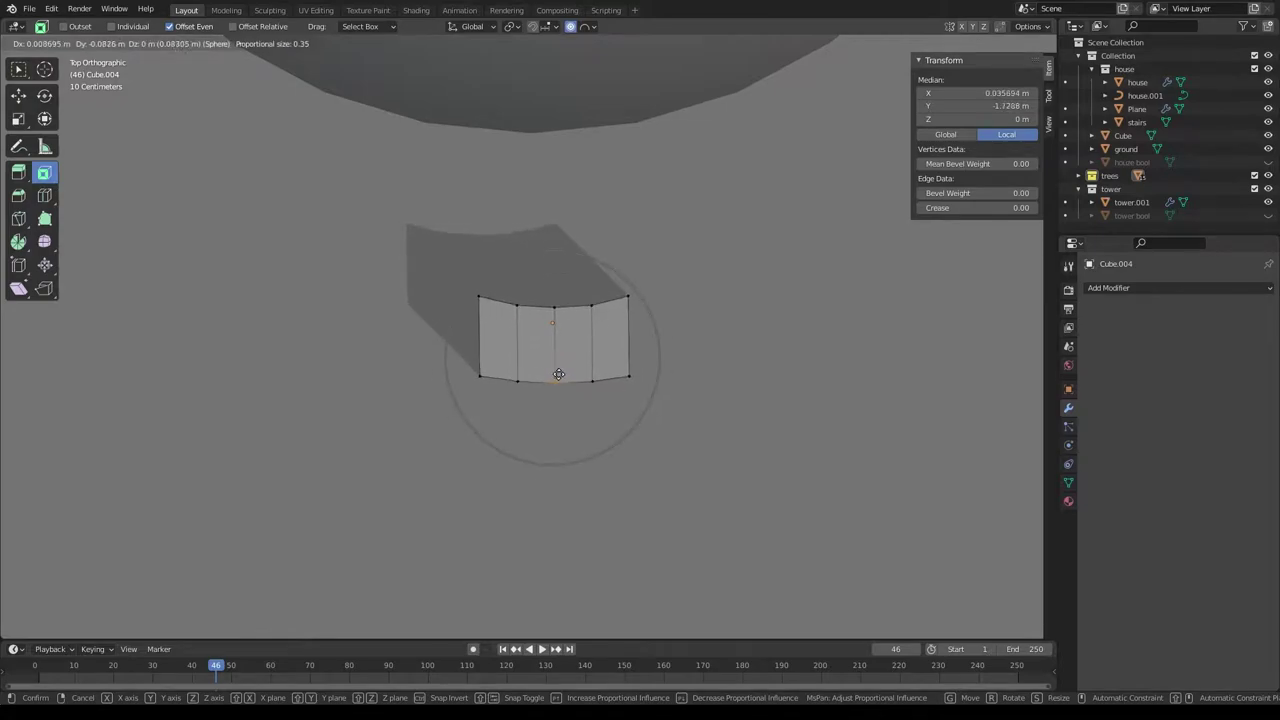
click(558, 375)
mouse_move(558, 375)
middle_down()
mouse_move(660, 366)
mouse_move(560, 420)
mouse_move(600, 410)
middle_up()
Add a 0.1 m Bevel modifier limited by Angle (30°) to the curved brick.
click(1159, 290)
click(1004, 340)
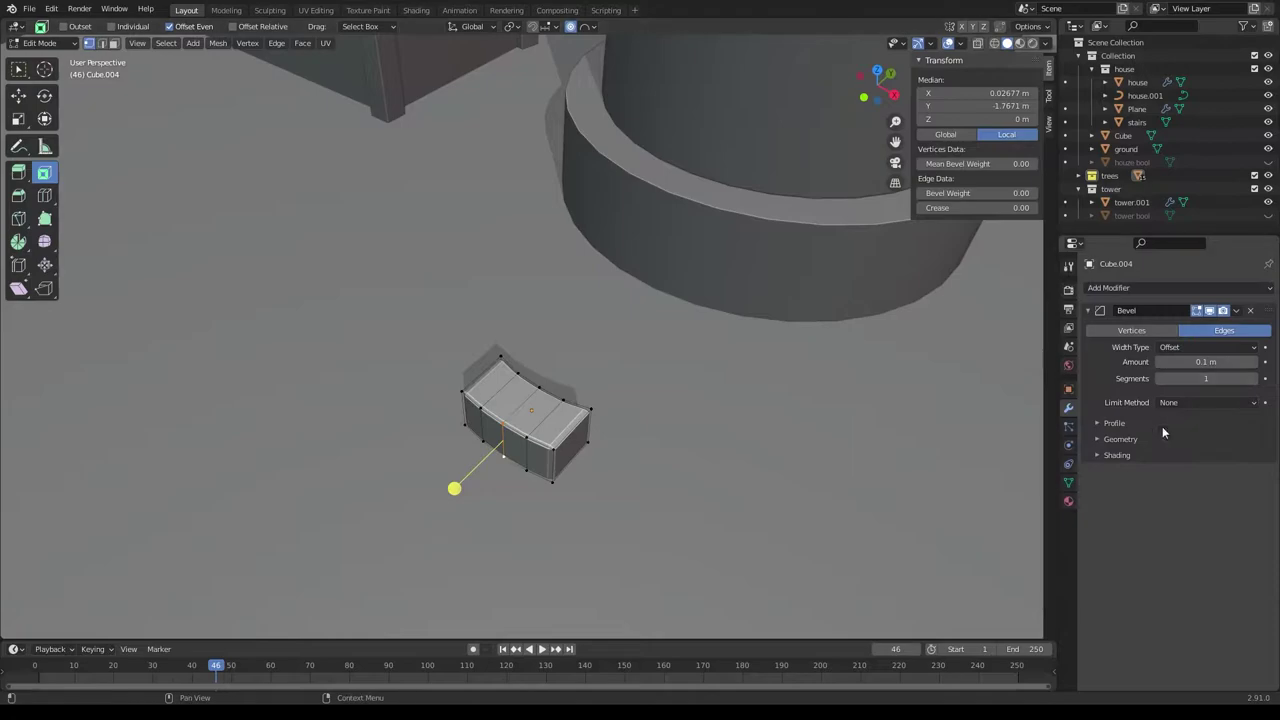
click(1178, 402)
click(1180, 432)
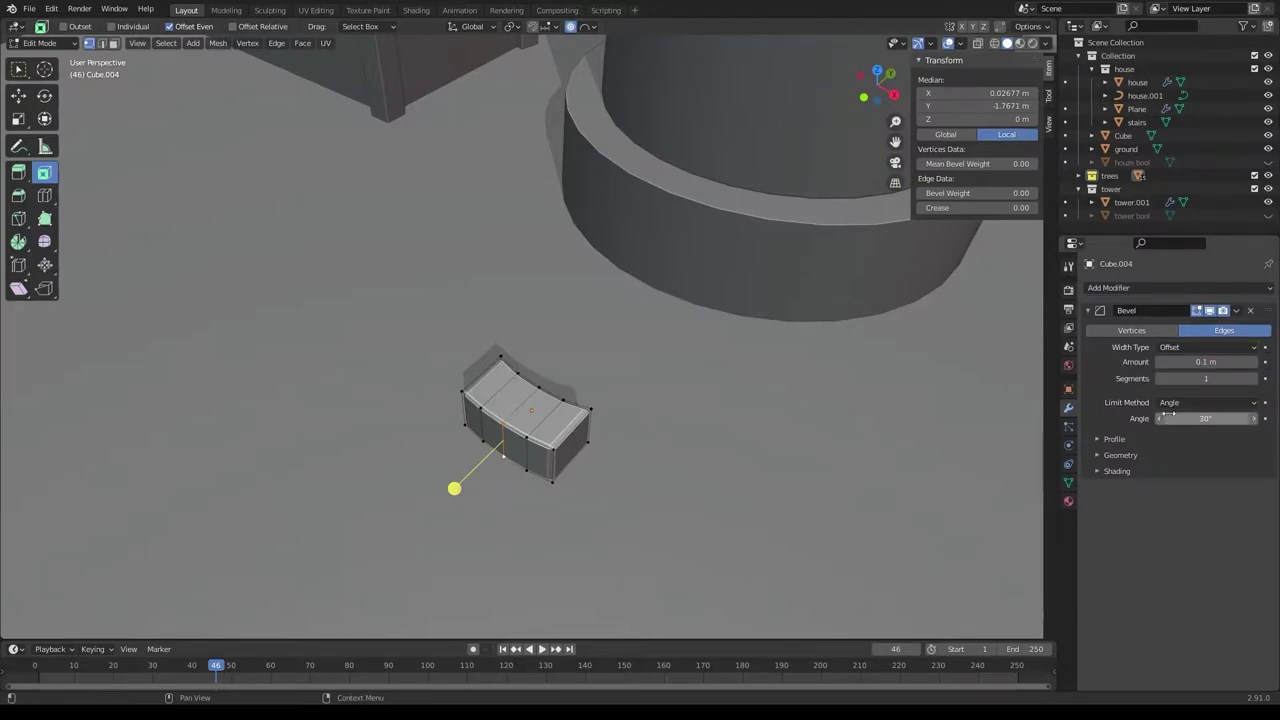
Shade the brick smooth with Auto Smooth enabled and apply its Bevel modifier.
key(Tab)
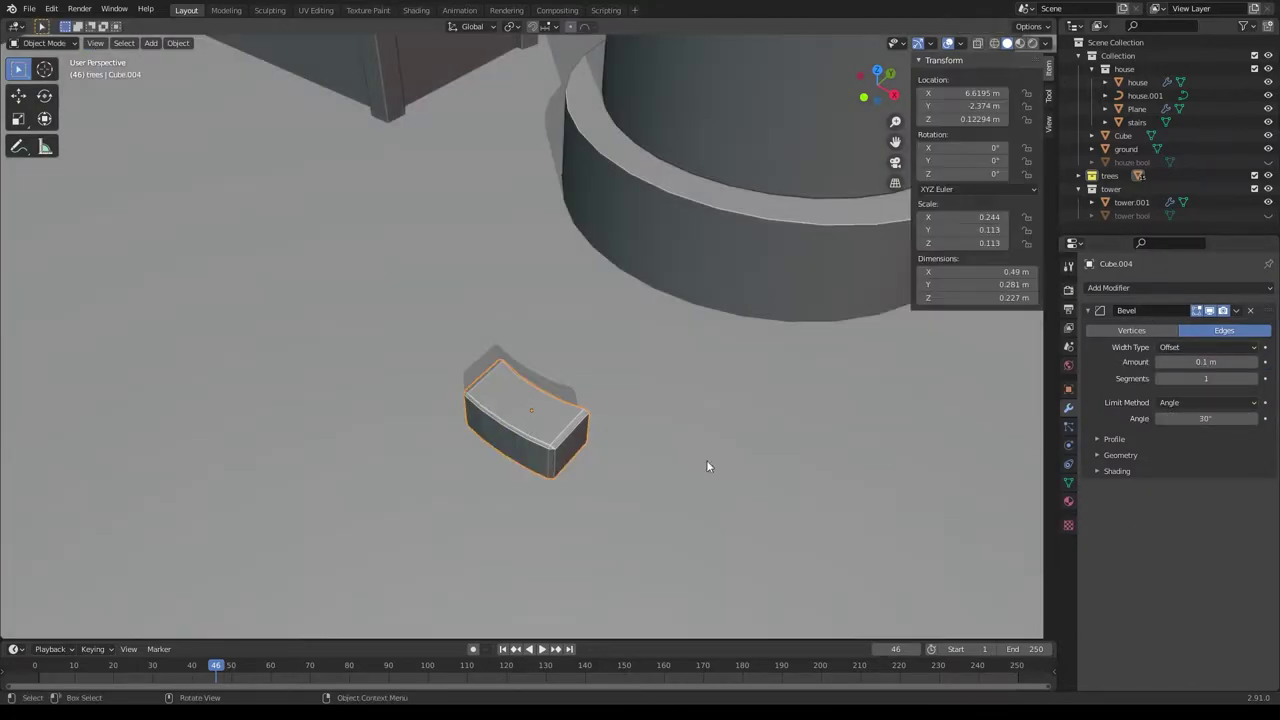
right_click(543, 429)
click(505, 412)
click(1068, 482)
click(1164, 532)
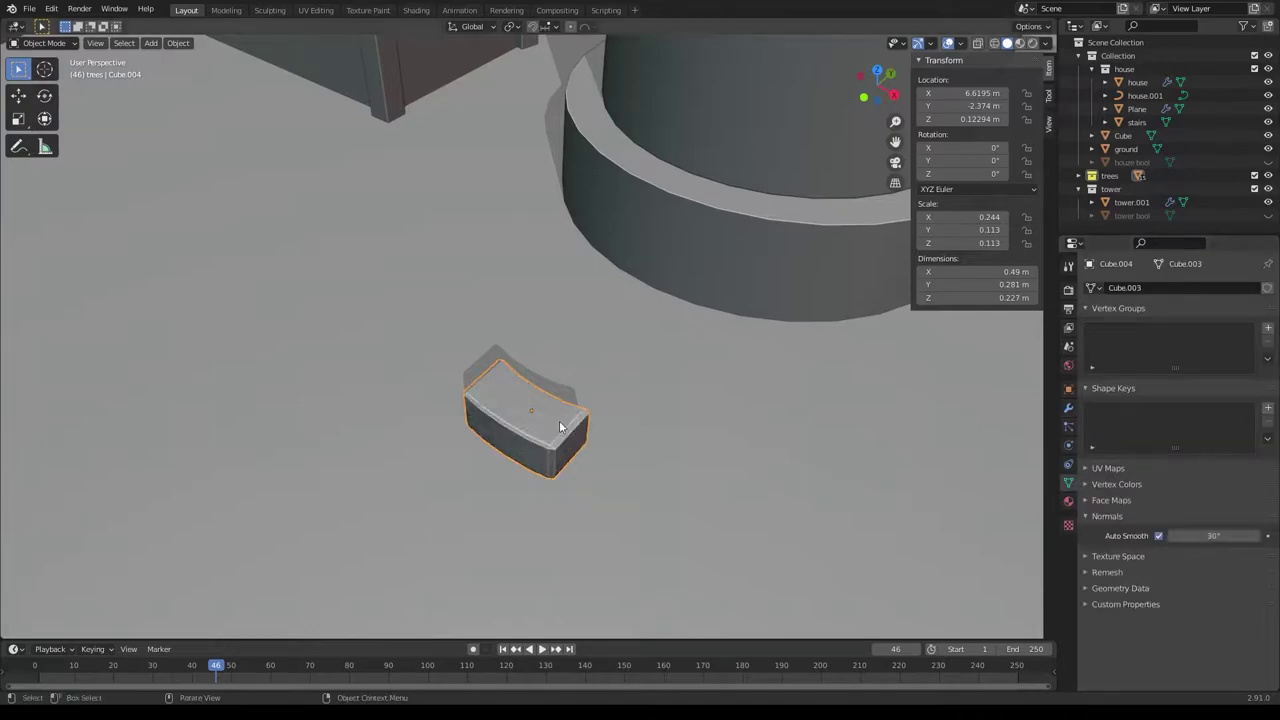
click(1068, 407)
click(1178, 326)
Move the brick along Y and X so it presses against the tower's base ring.
key(KP_7)
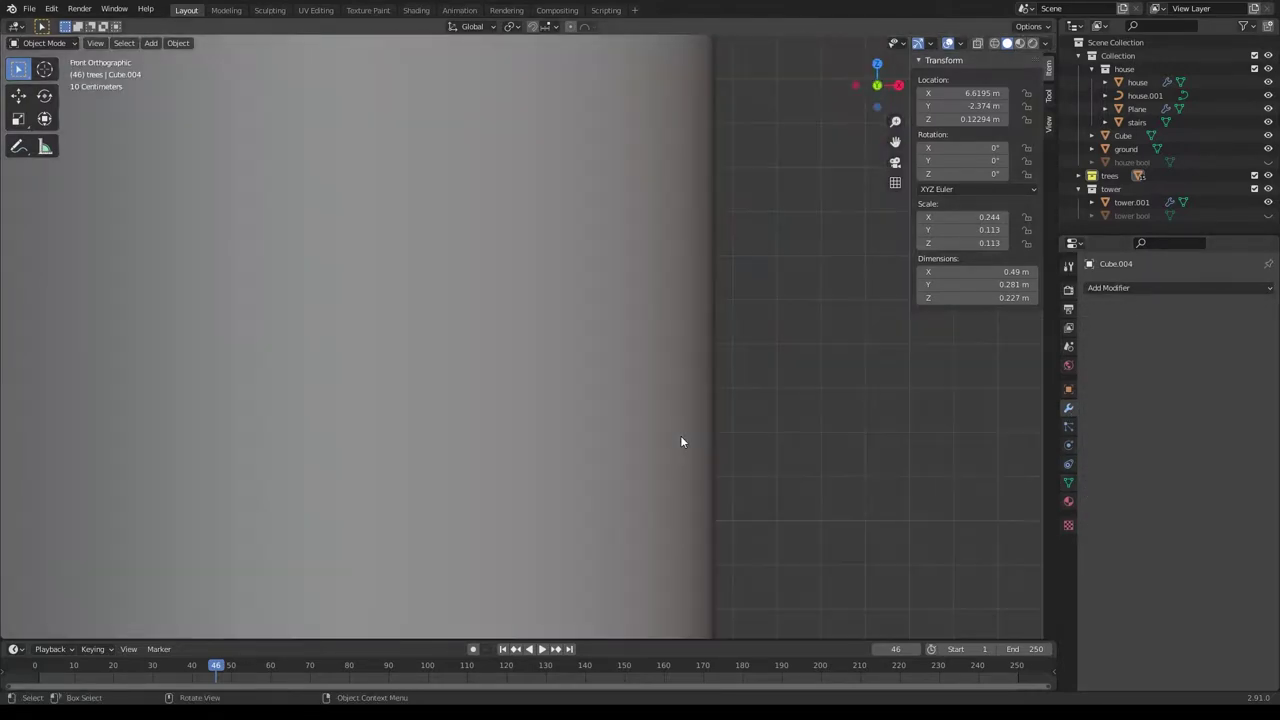
scroll(678, 400, down, 3)
middle_drag(682, 359, 626, 267)
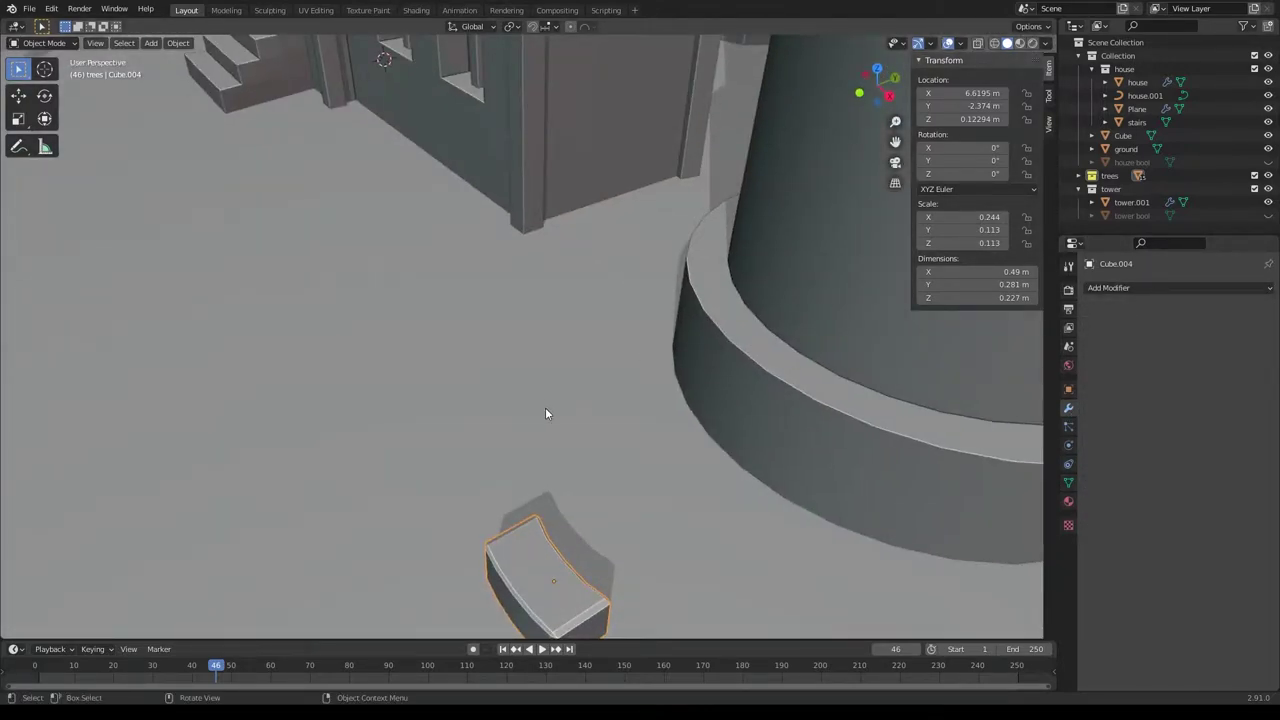
key(g)
key(y)
click(821, 326)
key(g)
key(x)
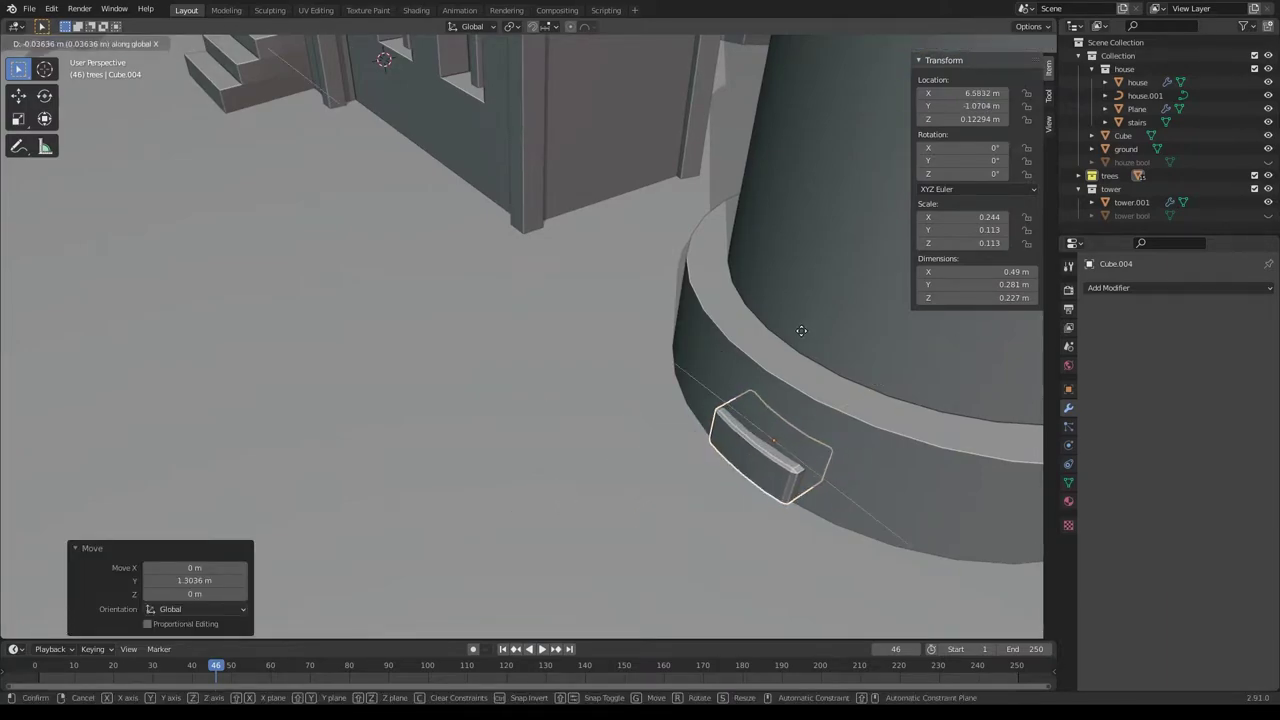
click(852, 418)
key(KP_1)
key(KP_Decimal)
scroll(807, 444, down, 3)
scroll(806, 442, down, 2)
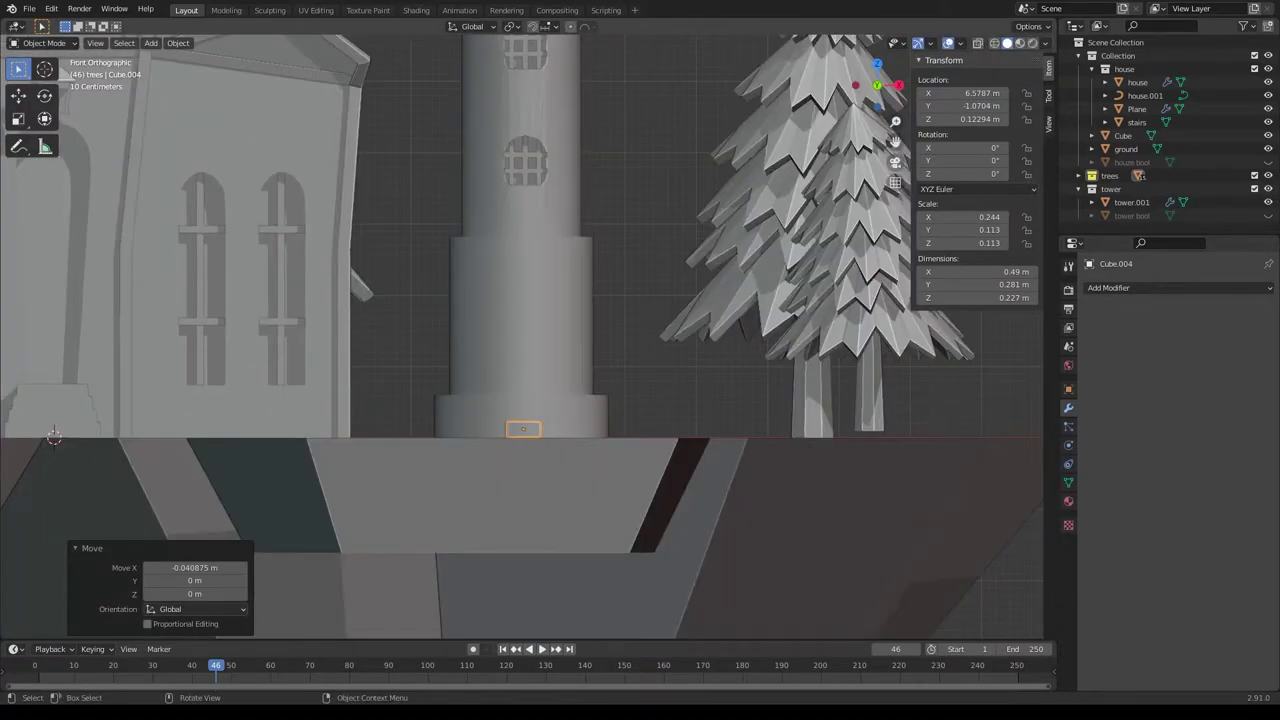
middle_drag(307, 582, 450, 420)
Snap the 3D cursor to the centre of the tower's bottom edge loop.
click(660, 250)
key(Tab)
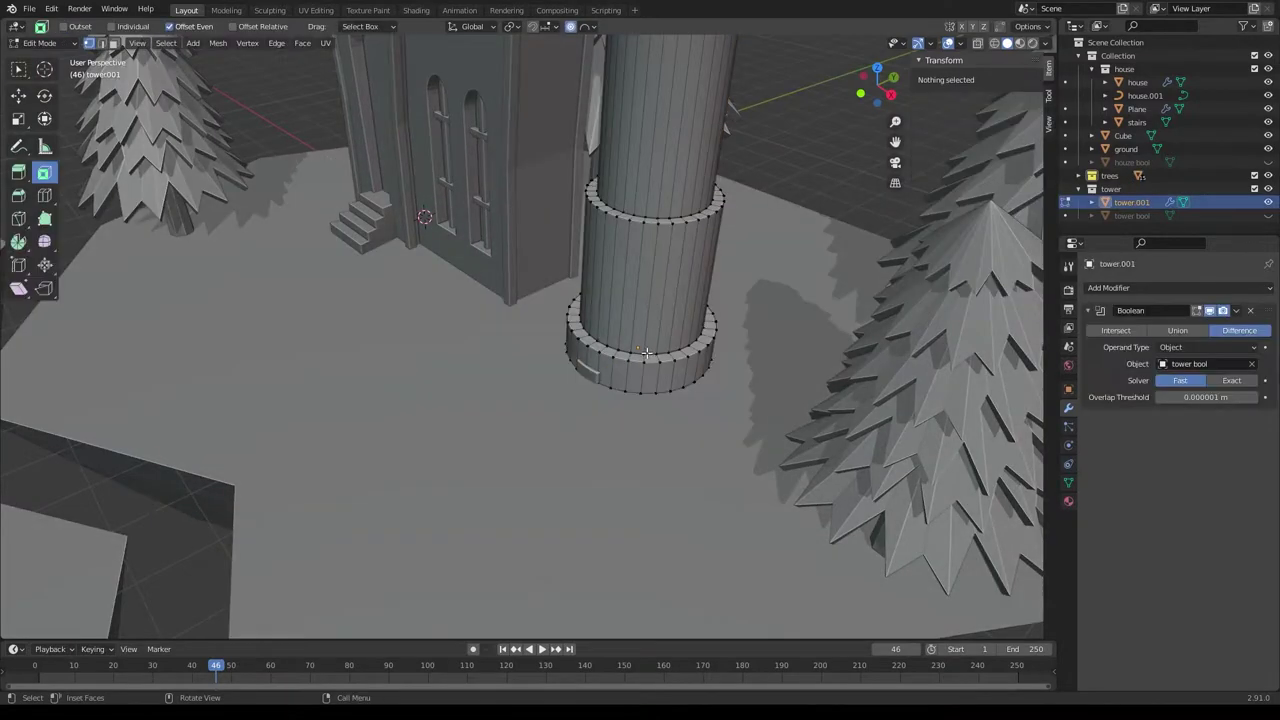
alt+click(696, 314)
key(shift+s)
click(700, 400)
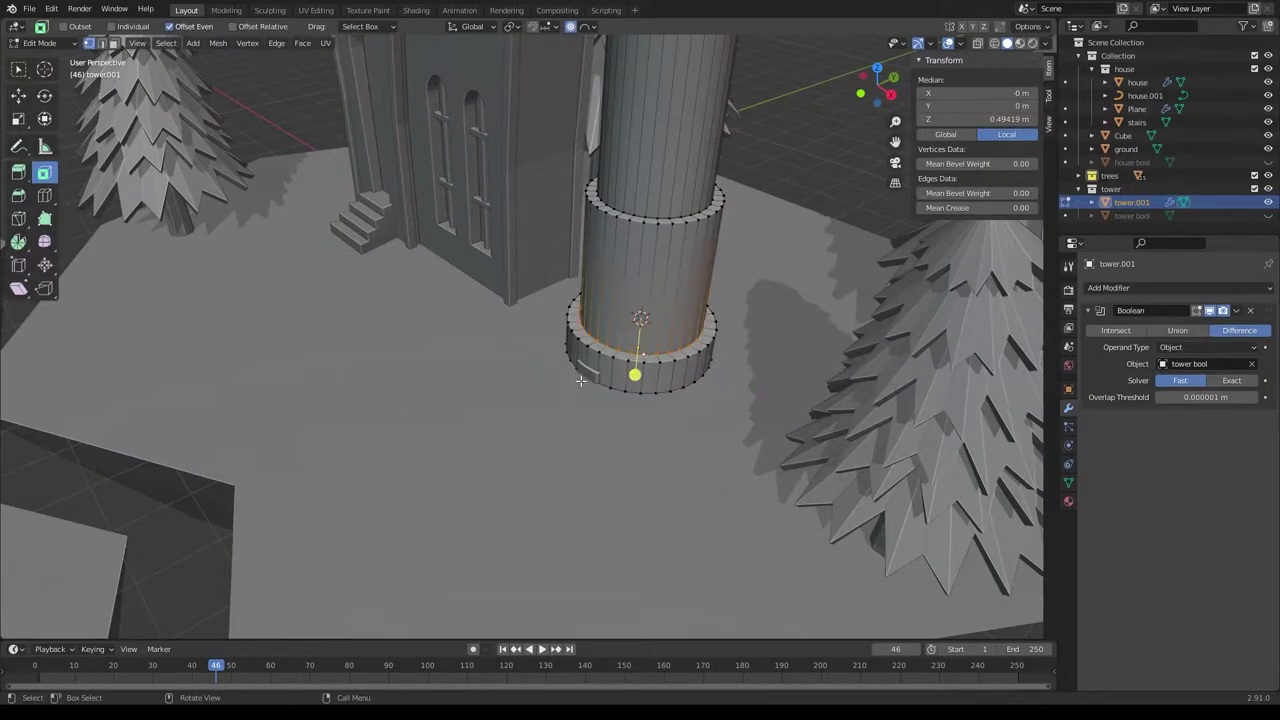
key(Tab)
Make a linked copy of the brick and set the pivot point to 3D Cursor.
click(588, 375)
key(alt+d)
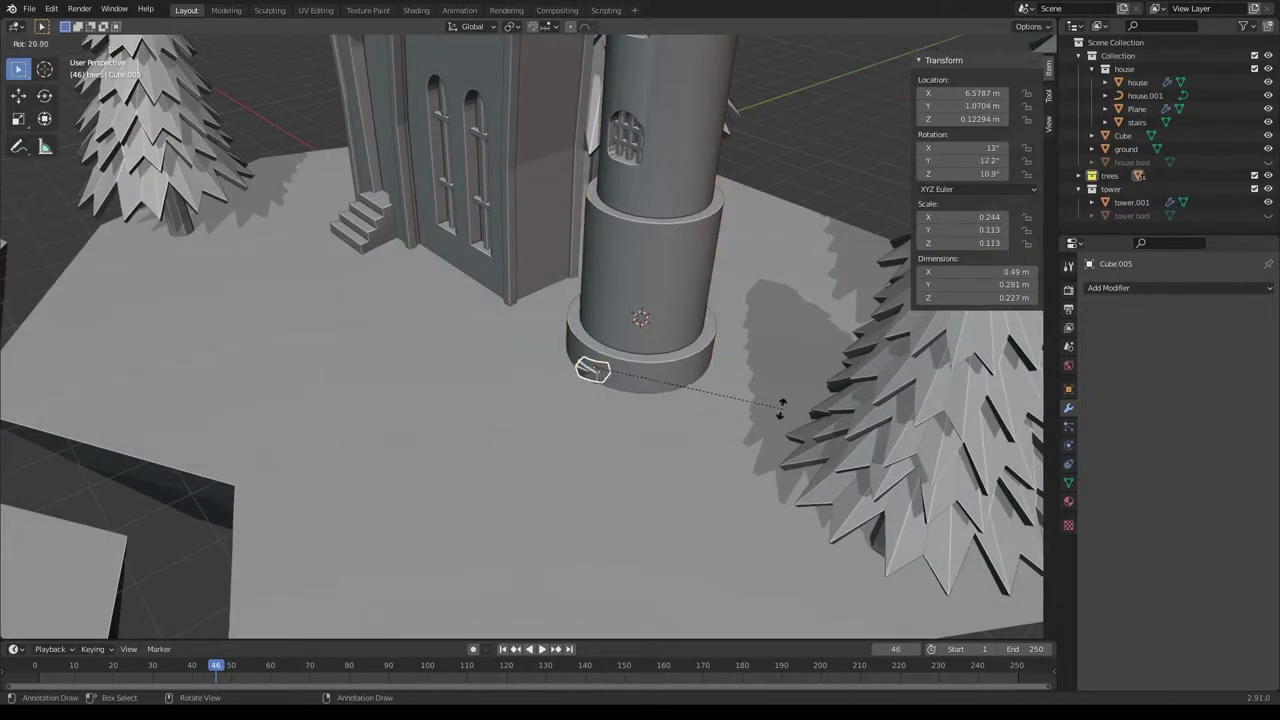
key(Escape)
click(515, 27)
click(553, 86)
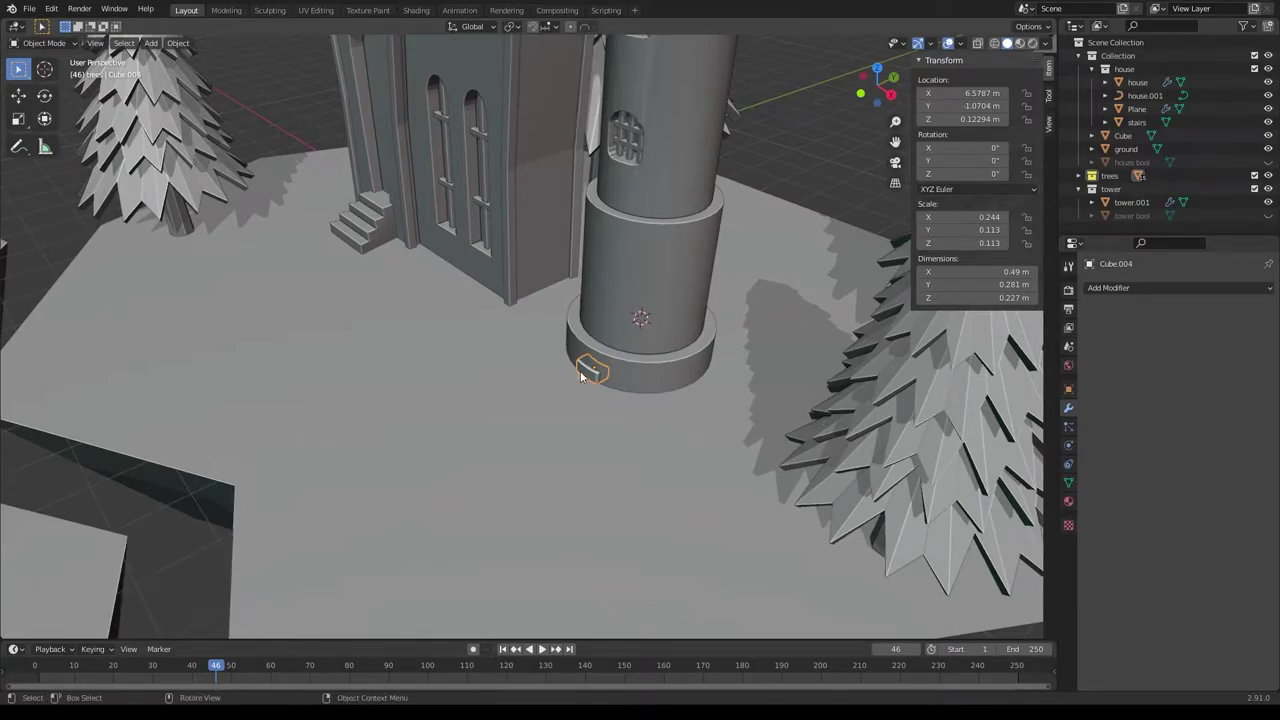
Rotate linked brick copies about 22.5° each around the tower, reaching Cube.019.
click(517, 394)
click(588, 370)
click(588, 370)
key(Escape)
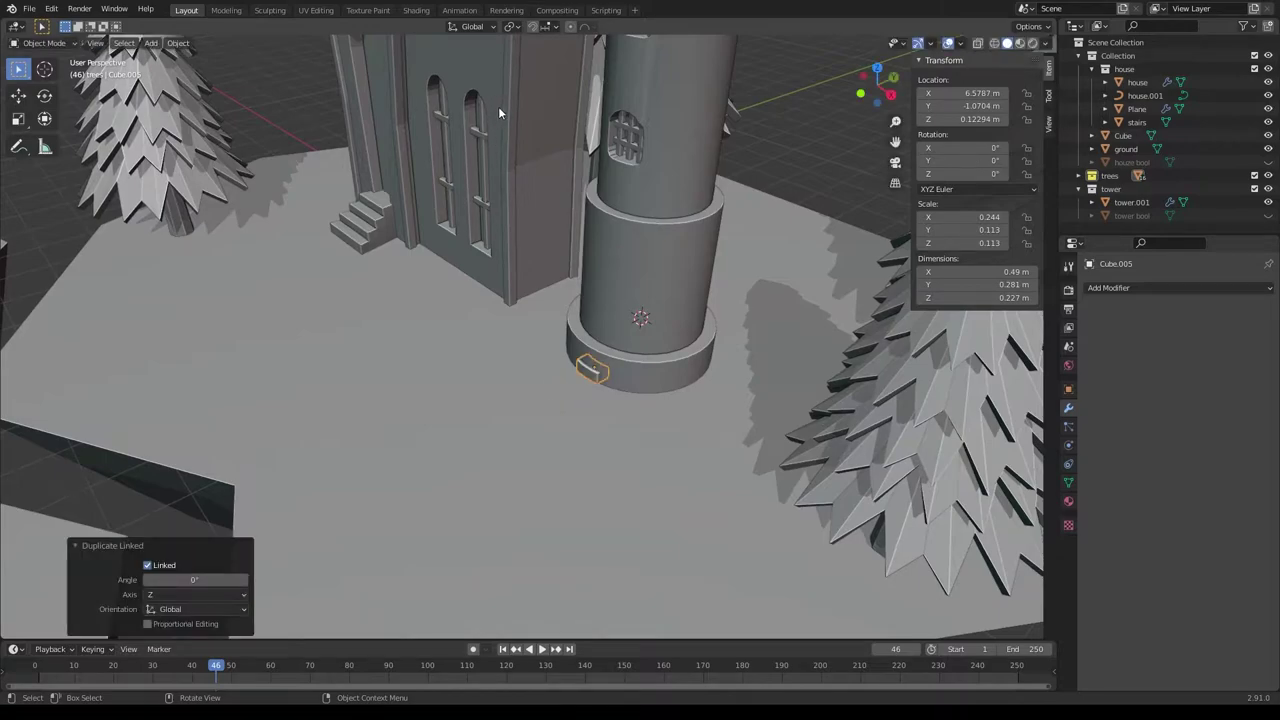
key(ctrl+z)
click(515, 27)
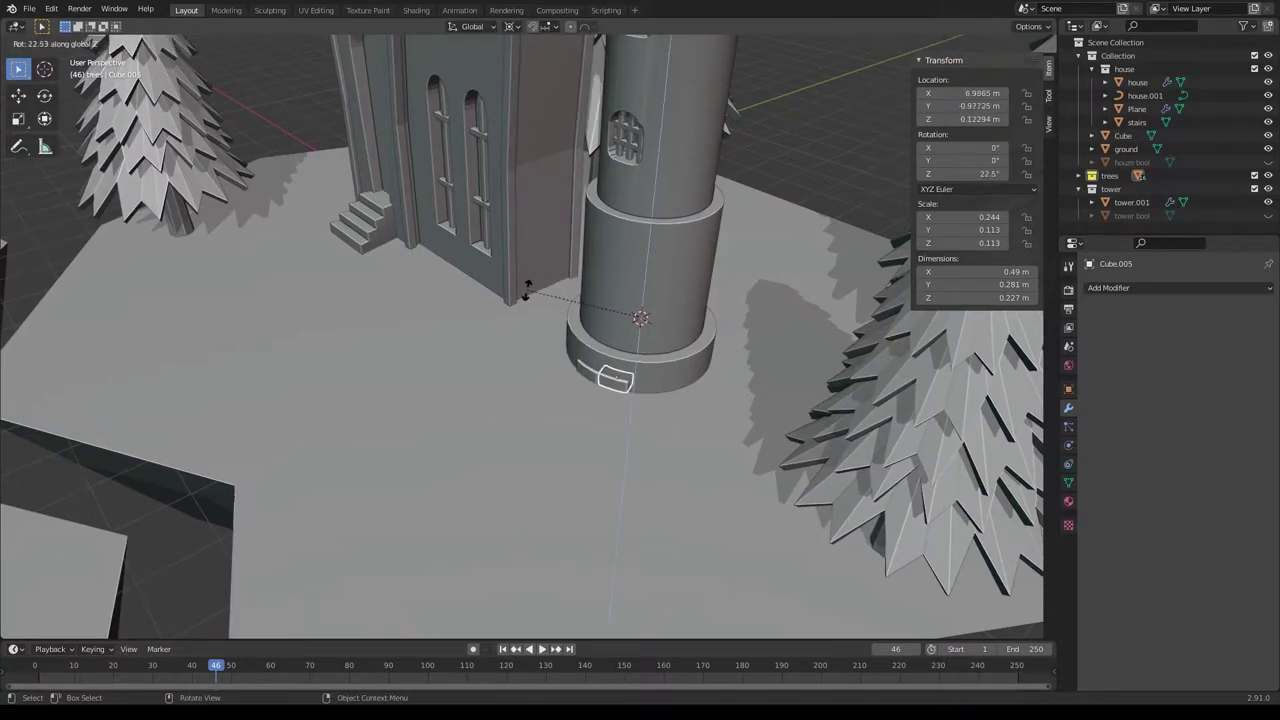
click(527, 290)
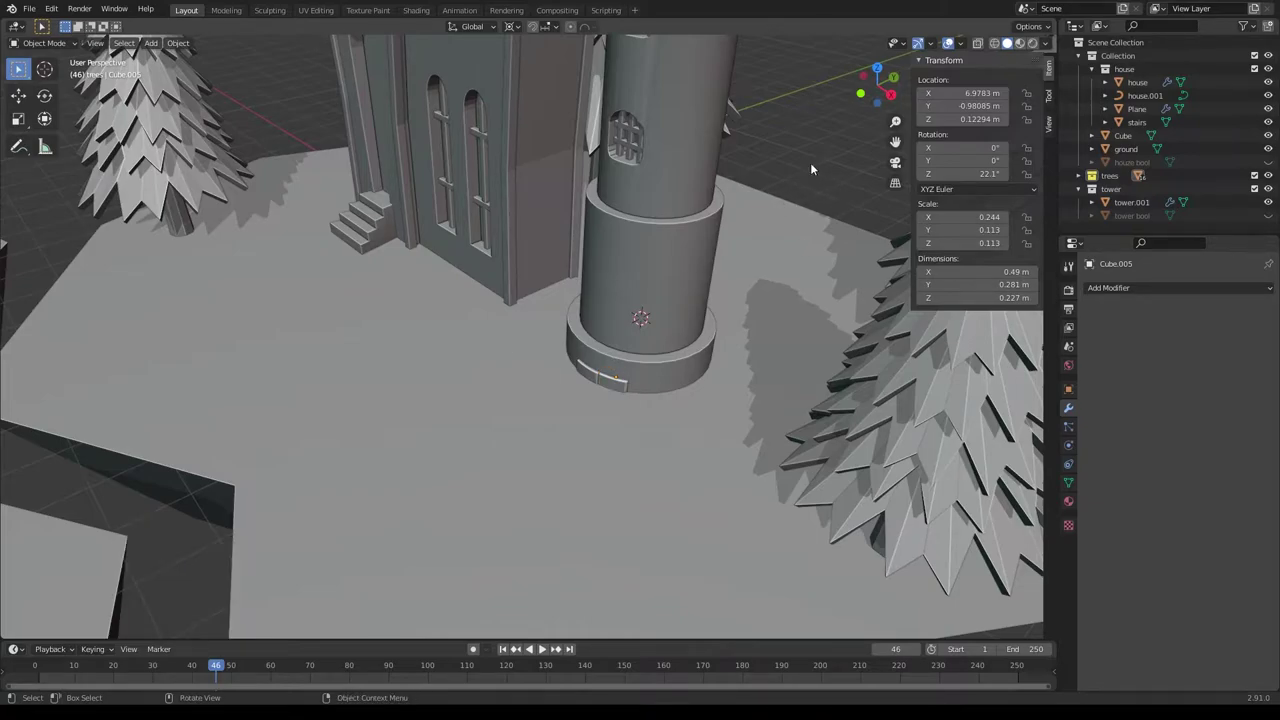
click(610, 385)
Linked-duplicate the brick row, raise it onto the base and rotate it to stagger the bricks.
middle_drag(564, 404, 607, 391)
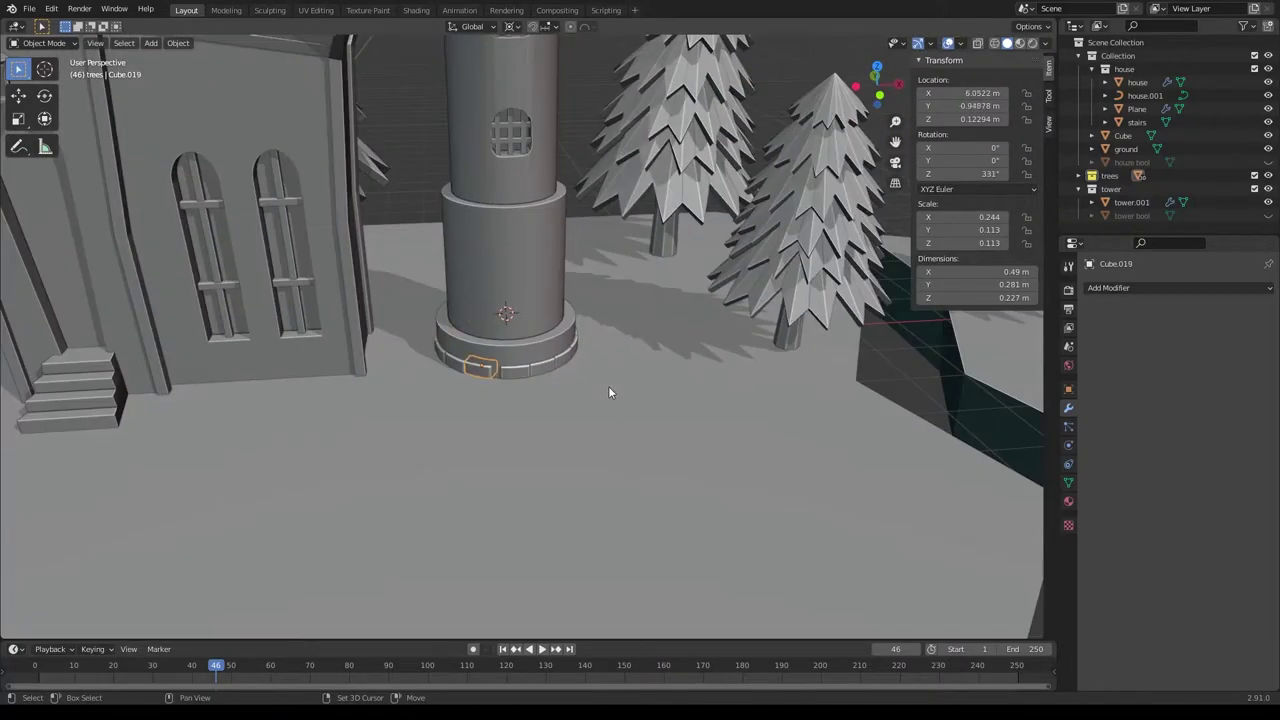
scroll(603, 267, up, 3)
scroll(670, 323, up, 2)
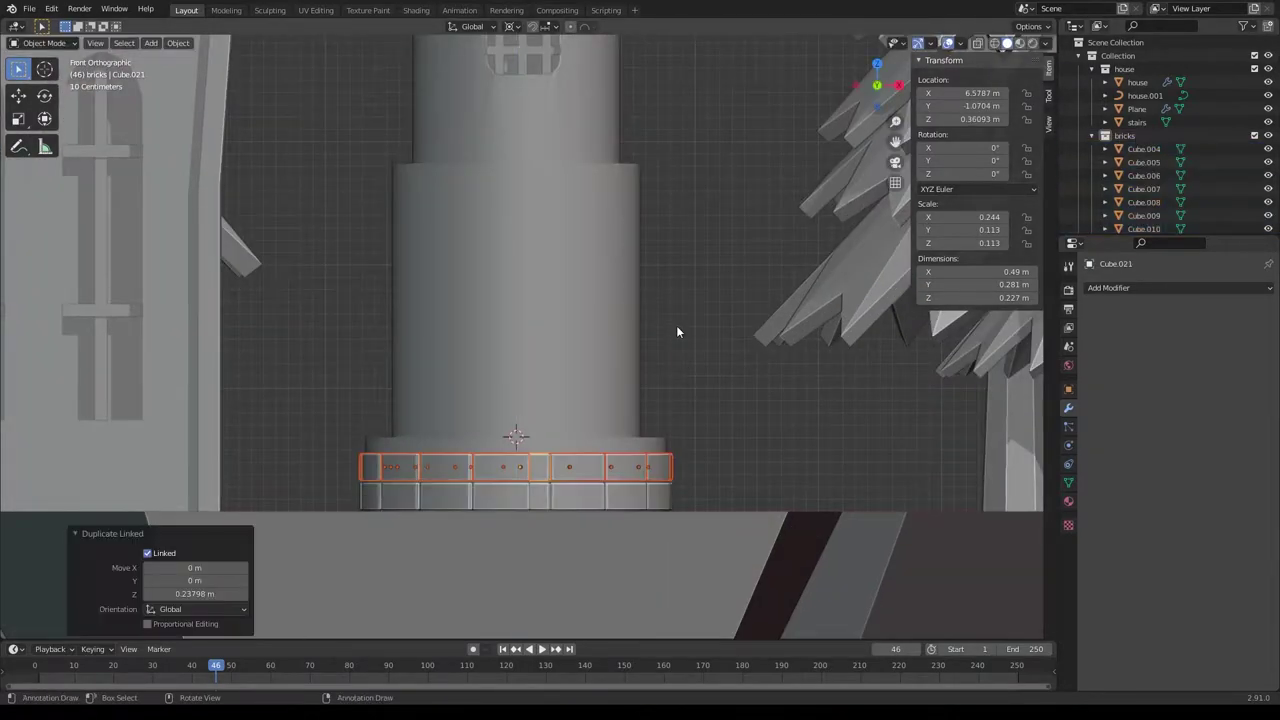
key(alt+d)
key(r)
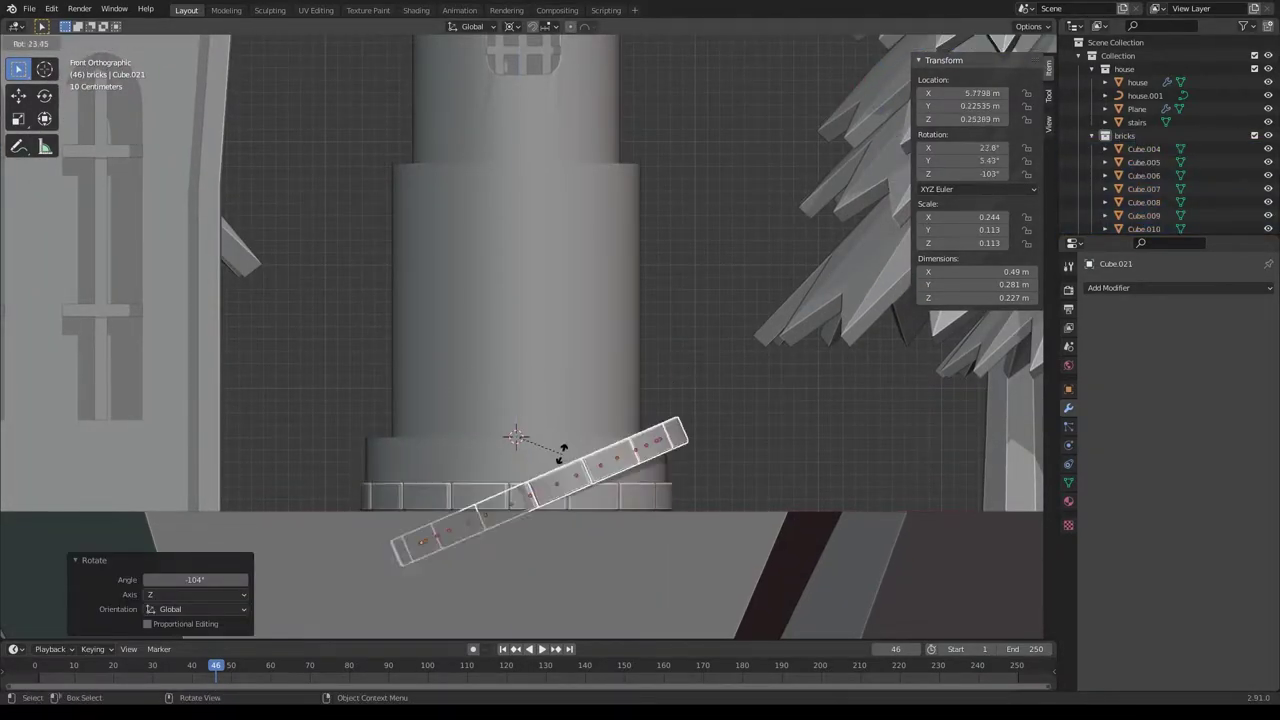
key(g)
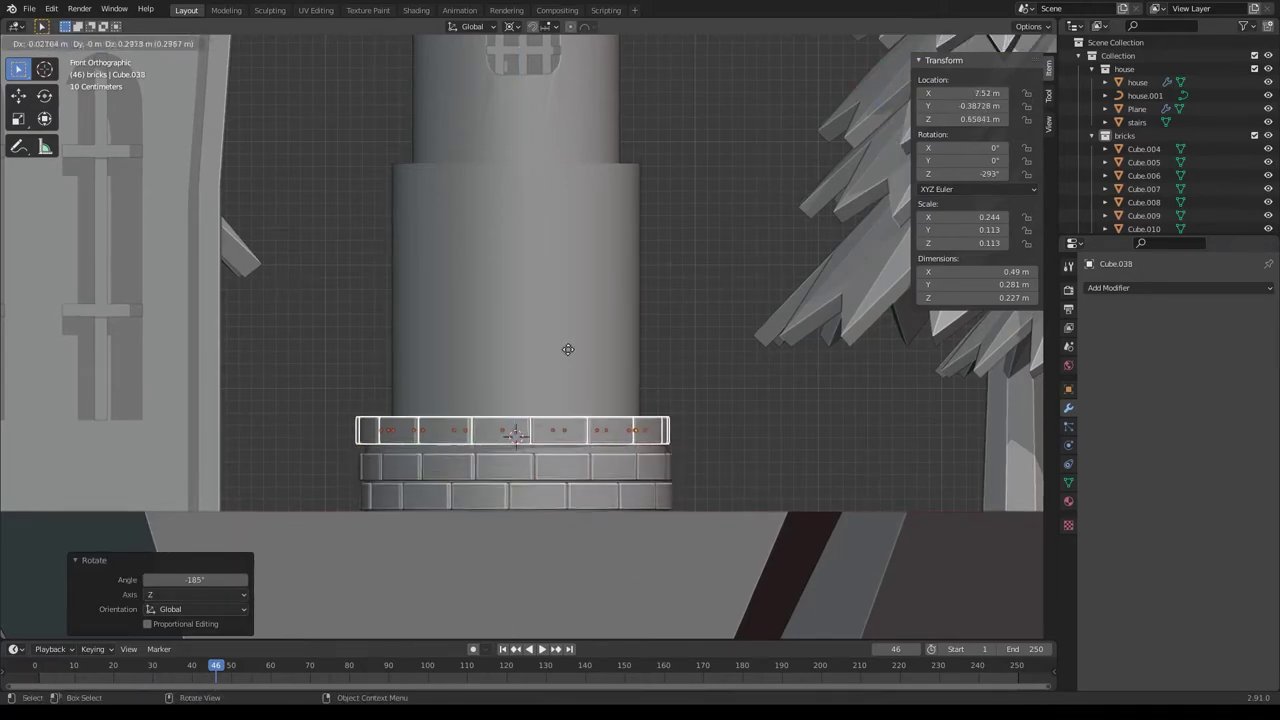
click(569, 358)
key(r)
click(563, 358)
mouse_move(563, 358)
middle_down()
mouse_move(694, 423)
mouse_move(336, 366)
middle_up()
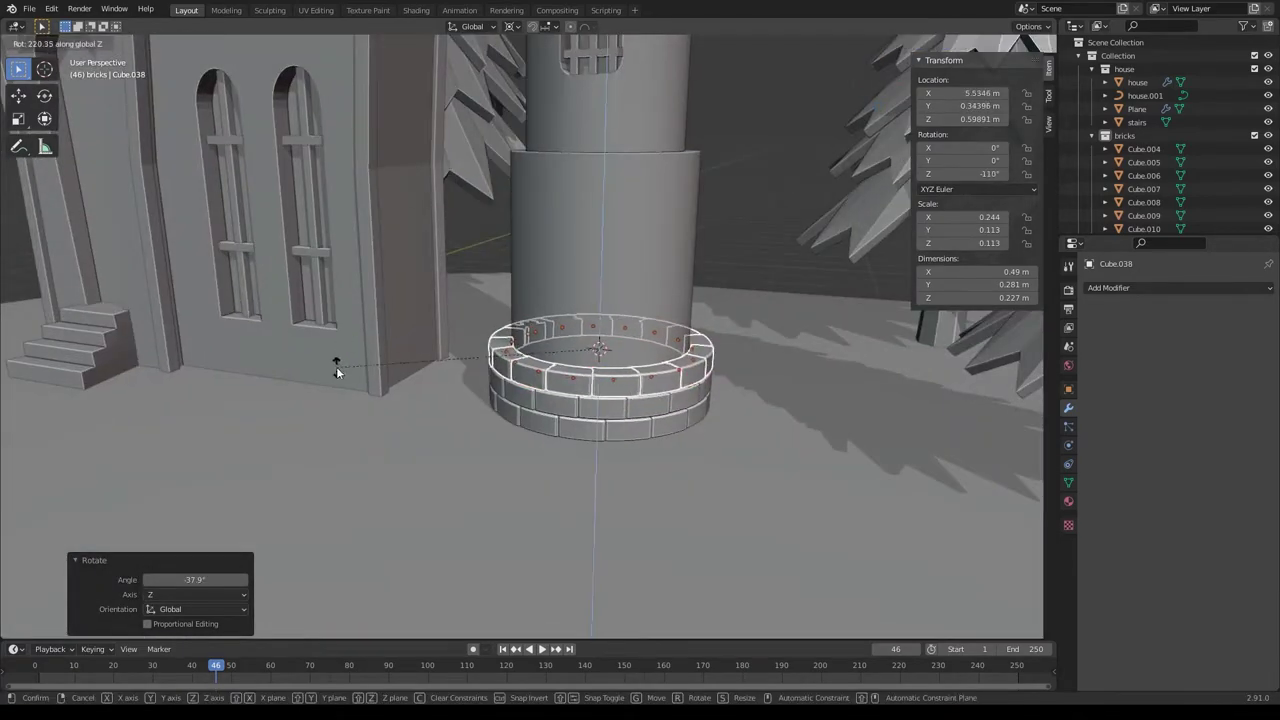
Apply Randomize Transform to all the base bricks and change its random seed.
click(178, 43)
click(400, 220)
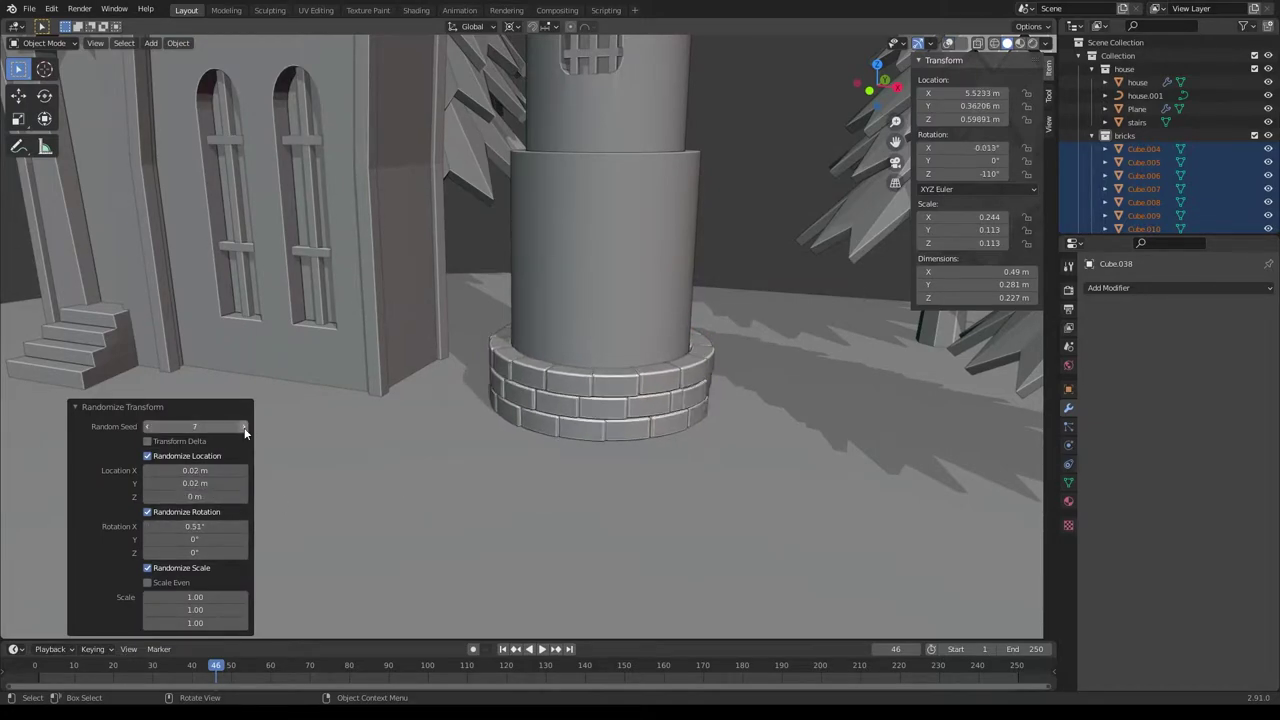
click(732, 261)
middle_drag(732, 261, 700, 330)
click(700, 370)
Stack linked brick copies vertically up the tower shaft in front view.
key(KP_1)
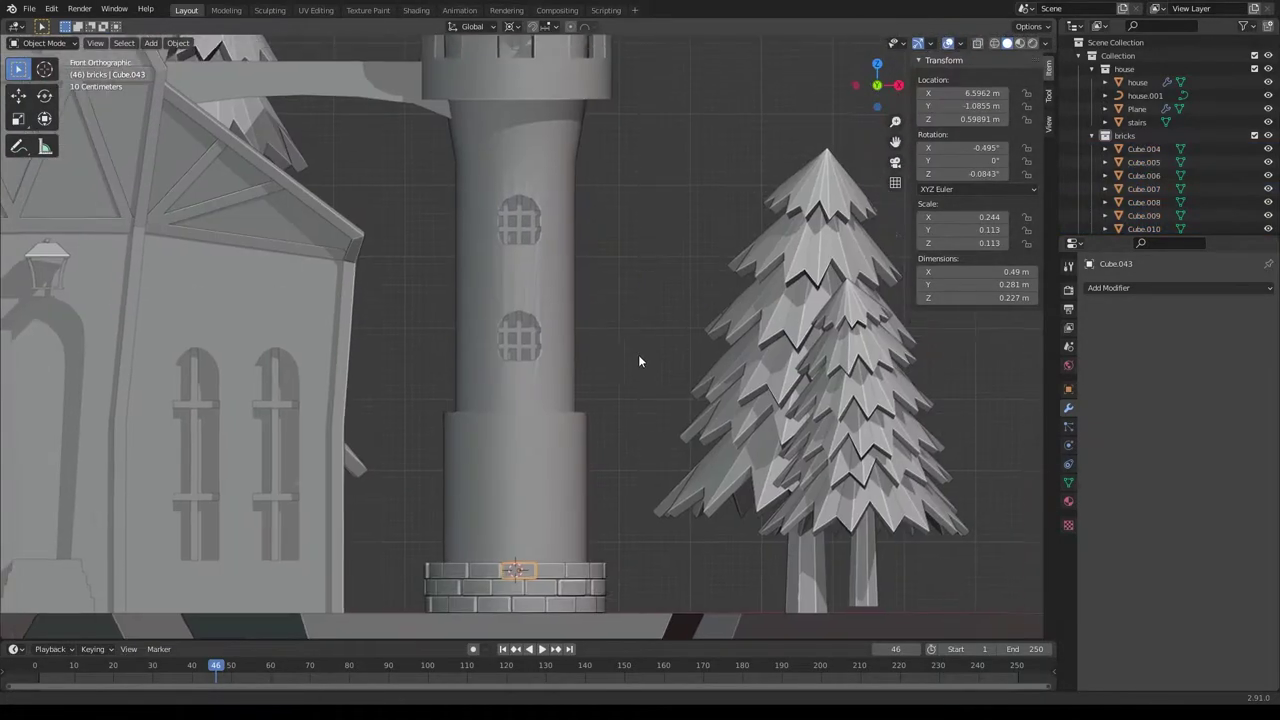
key(alt+d)
key(z)
click(627, 205)
key(g)
key(z)
key(shift+r)
key(shift+r)
key(shift+r)
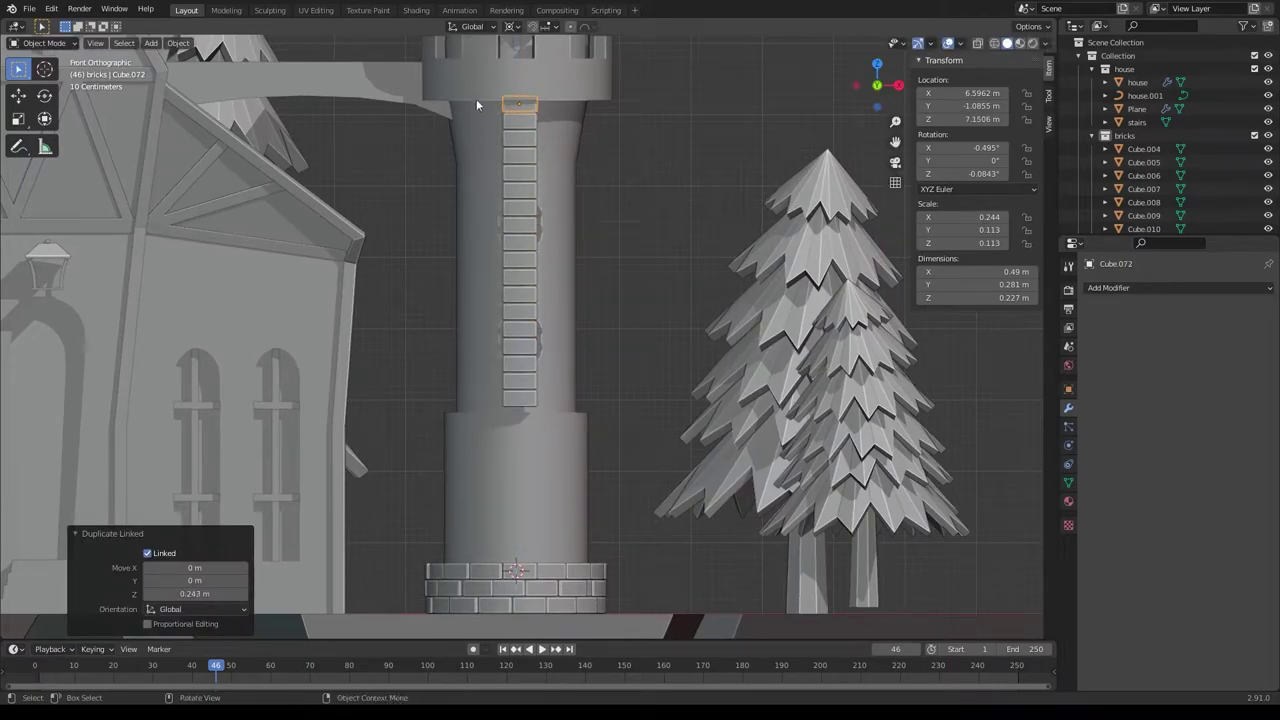
scroll(1160, 130, down, 5)
Select the stacked bricks in the Outliner and move the column into position.
click(1149, 106)
ctrl+click(1143, 175)
key(g)
click(543, 419)
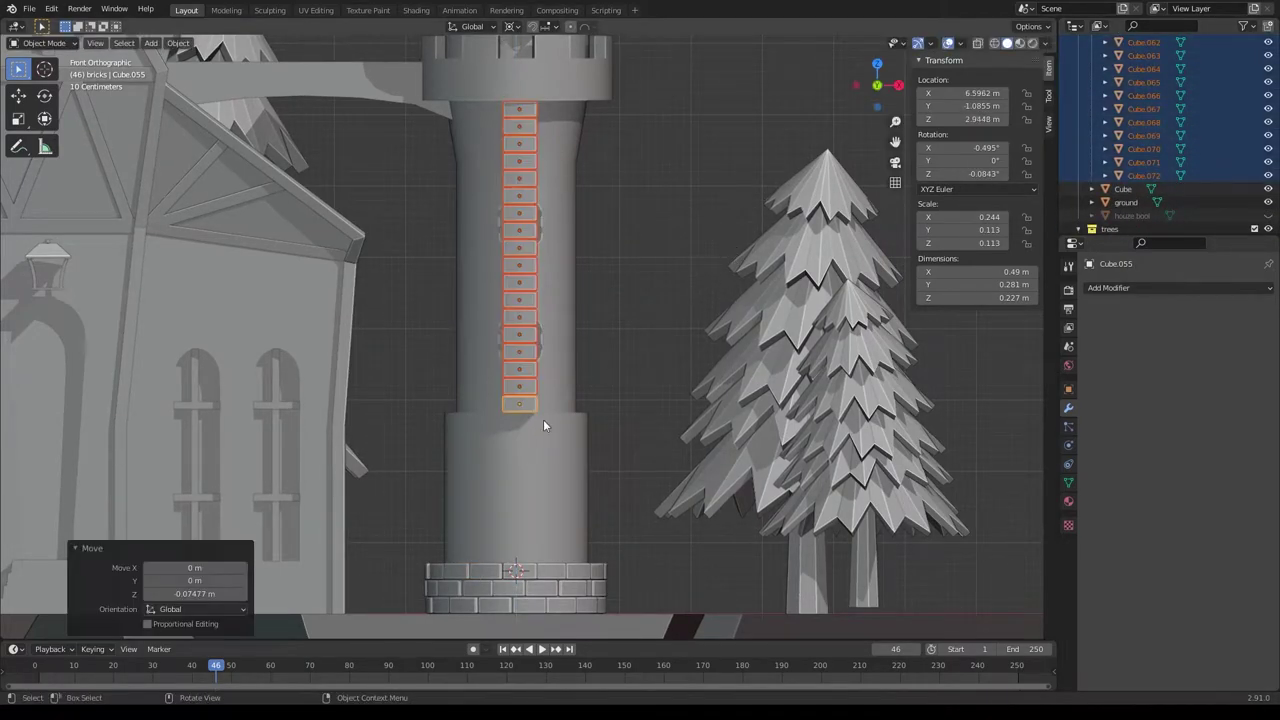
middle_drag(543, 419, 700, 300)
scroll(1154, 170, up, 5)
Select a range of bricks and rotate them around the tower's vertical axis.
click(1143, 135)
click(1150, 108)
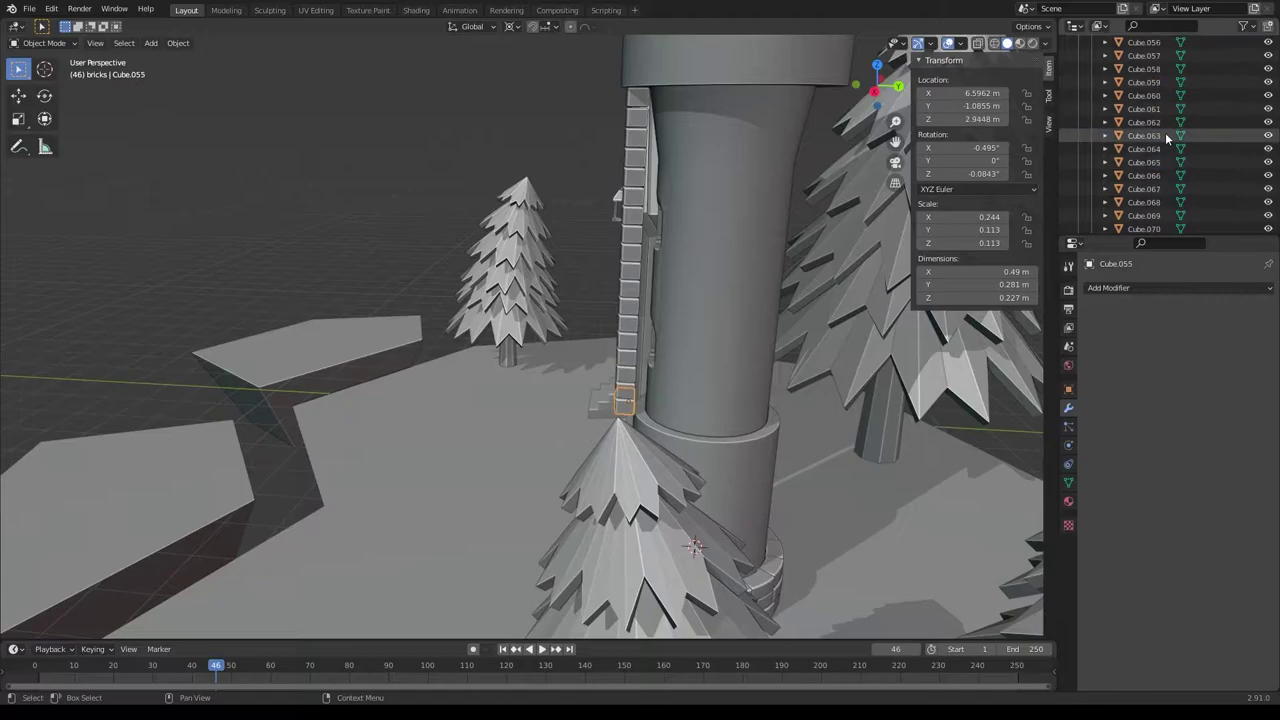
shift+click(1165, 132)
middle_drag(785, 261, 762, 287)
key(r)
key(z)
click(592, 390)
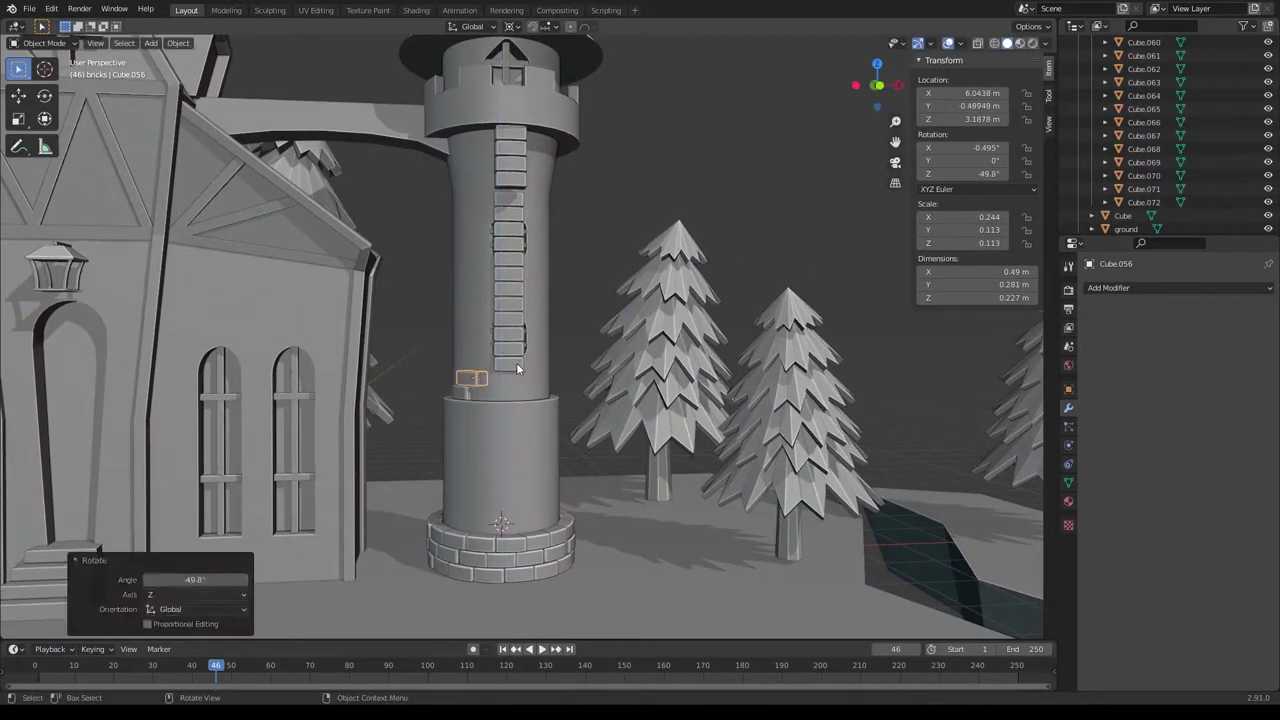
Rotate the next group of bricks around the tower about Z.
key(r)
key(z)
click(516, 362)
click(510, 300)
key(r)
key(z)
click(634, 380)
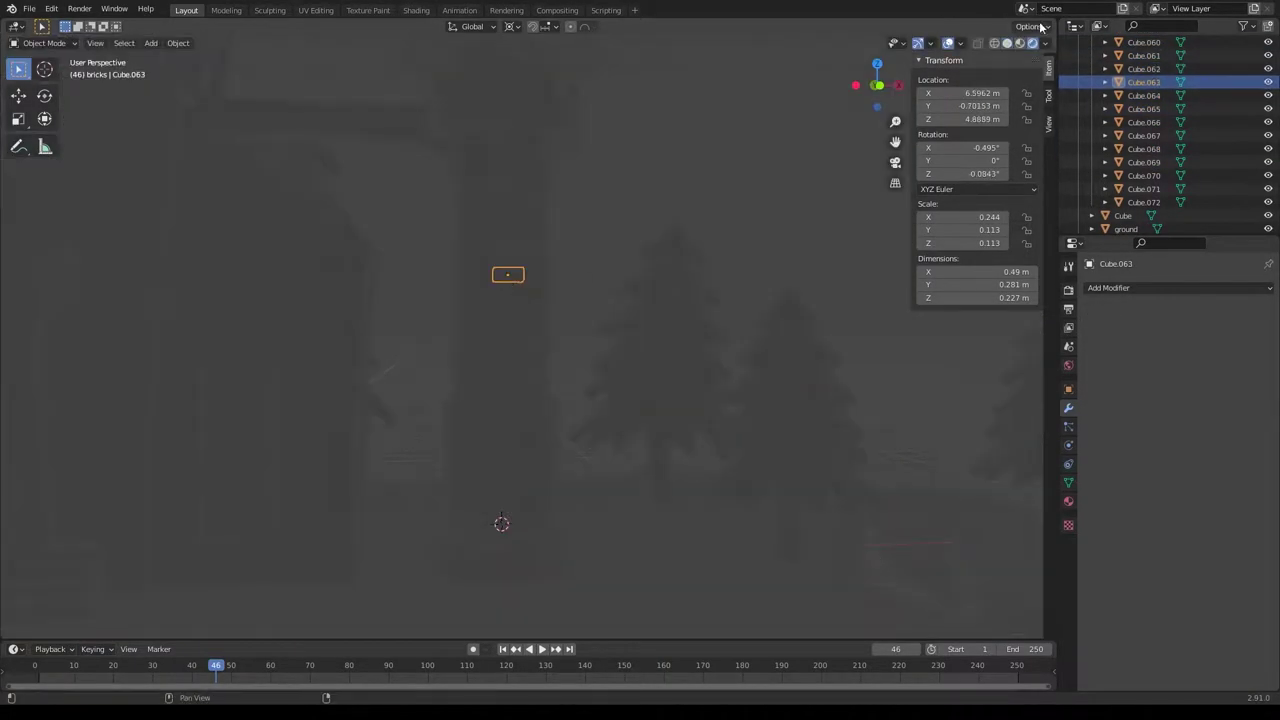
Turn individual bricks about Z to spread them further around the tower.
click(500, 265)
key(r)
key(z)
click(462, 233)
key(r)
key(z)
click(561, 280)
Move the remaining bricks along Y so they sit flush against the tower.
click(510, 212)
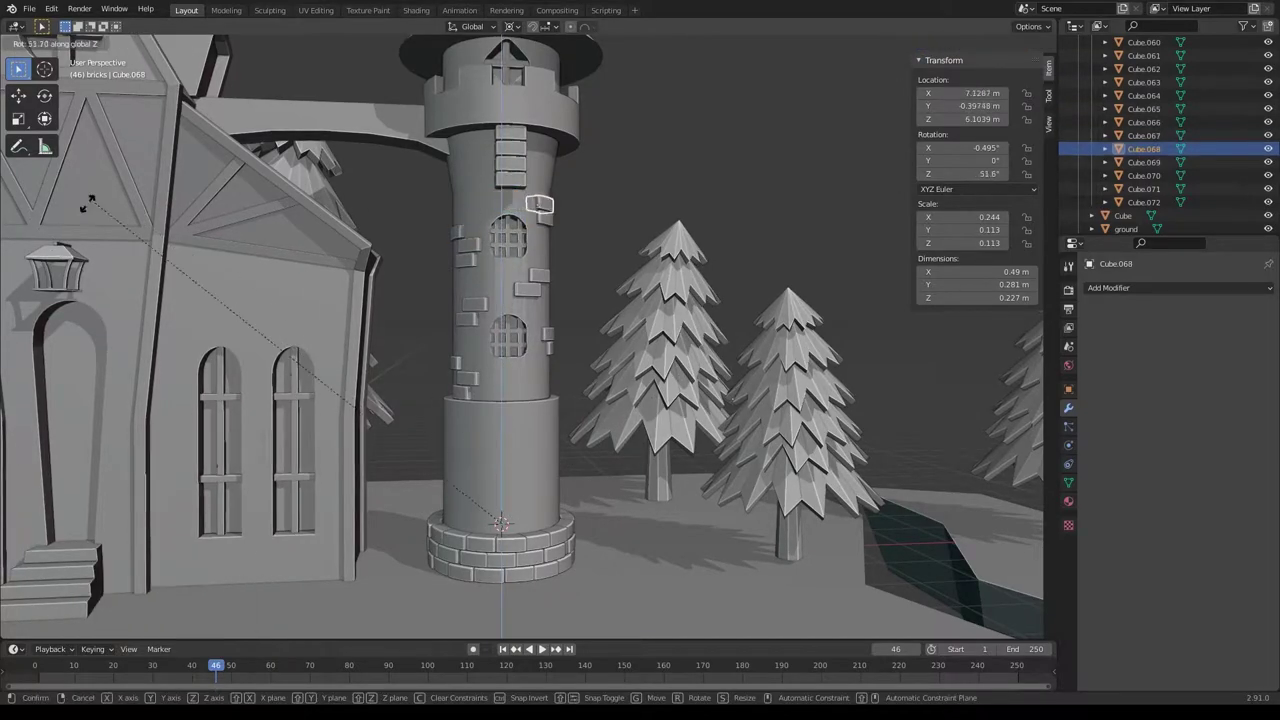
key(g)
key(z)
click(751, 189)
middle_drag(751, 189, 678, 268)
key(g)
key(y)
click(678, 268)
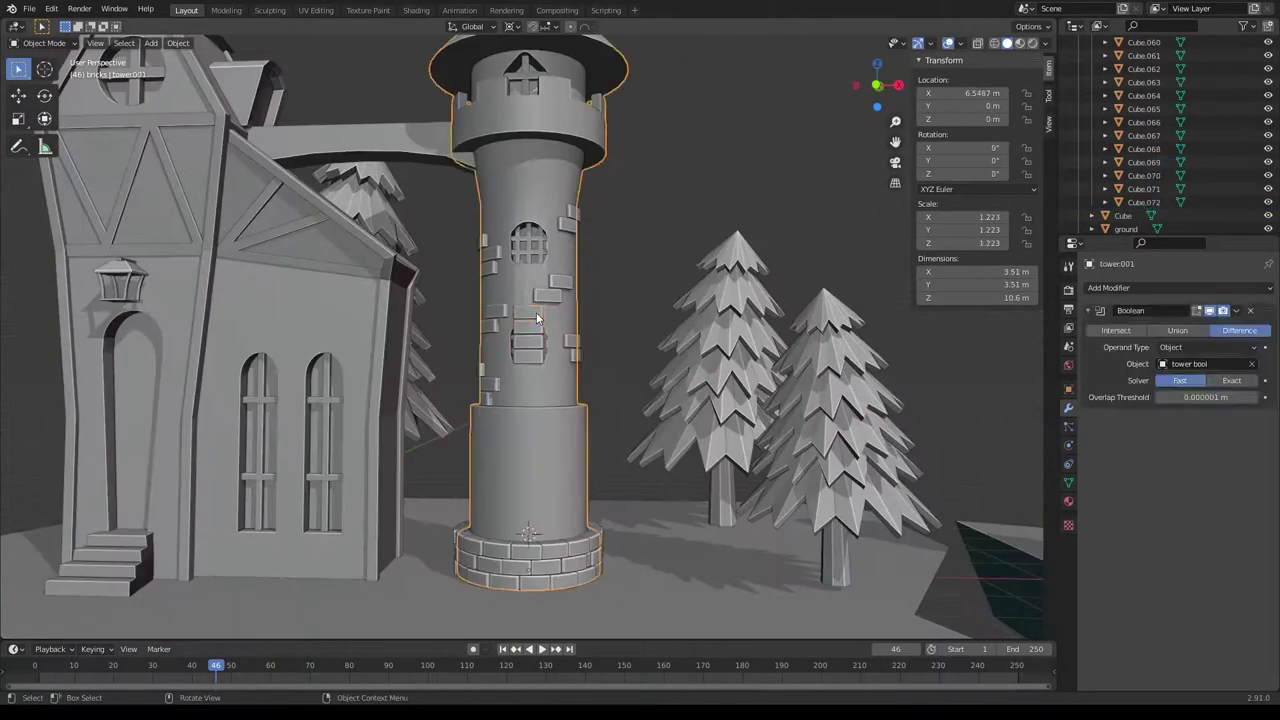
Make a linked copy of a tower brick and adjust its angle from top view.
click(528, 337)
click(524, 330)
key(alt+d)
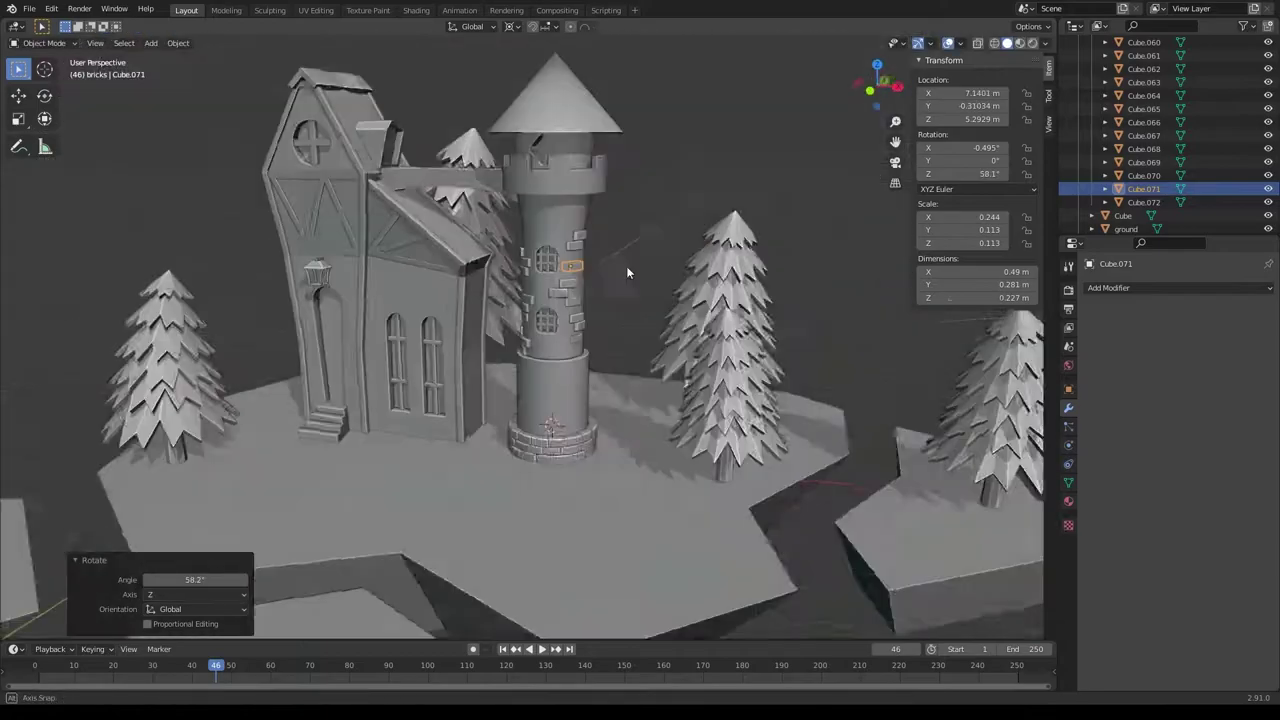
click(406, 444)
key(KP_7)
click(510, 26)
click(445, 83)
key(r)
right_click(438, 364)
Place linked brick copies on the house's front wall among the windows.
mouse_move(438, 364)
middle_down()
mouse_move(544, 354)
mouse_move(505, 538)
mouse_move(537, 511)
middle_up()
key(alt+d)
click(513, 512)
key(KP_1)
key(alt+d)
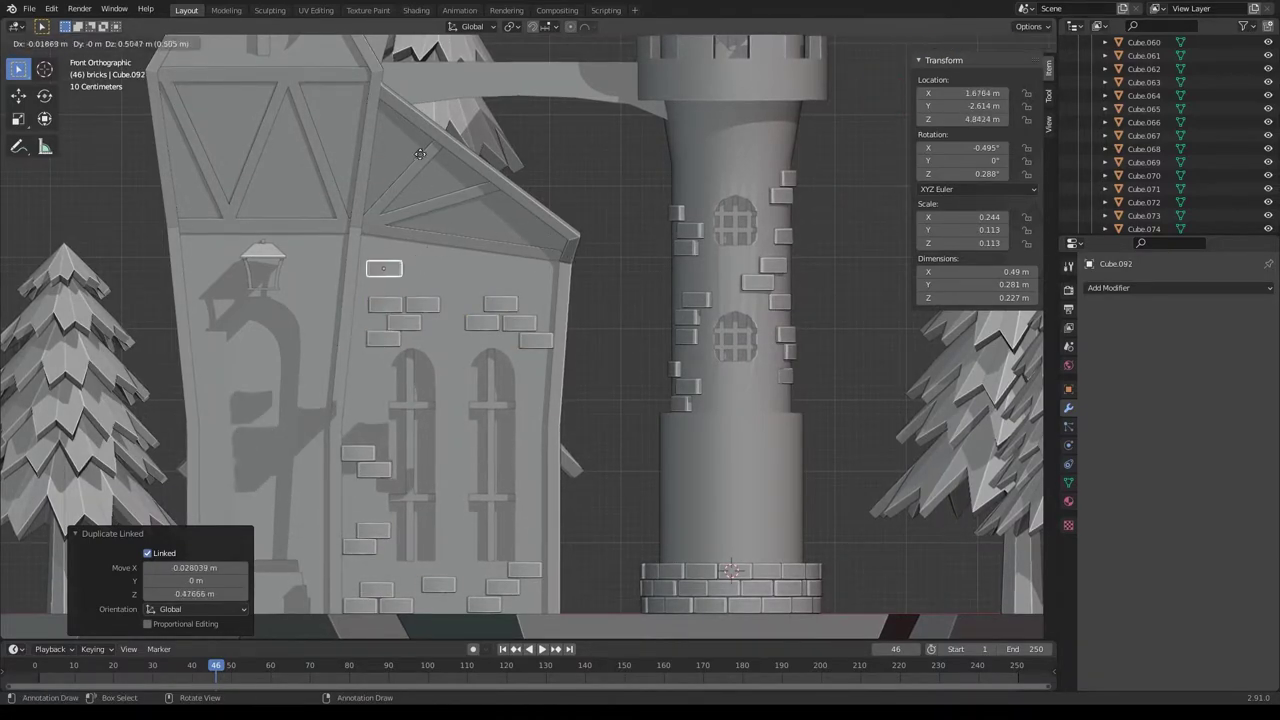
click(538, 154)
Select the house bricks, check them from the side, and undo the sideways shift.
click(1143, 162)
shift+click(1143, 148)
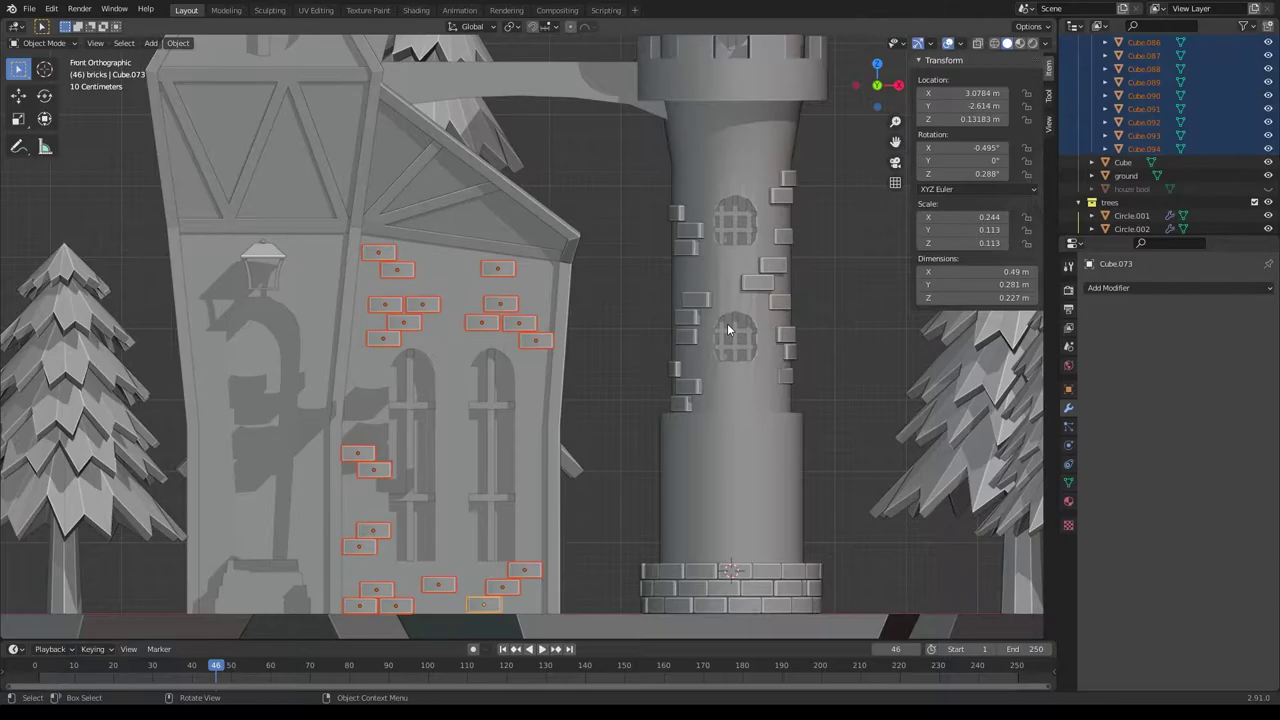
key(KP_3)
mouse_move(726, 322)
middle_down()
mouse_move(457, 279)
mouse_move(400, 285)
middle_up()
key(ctrl+z)
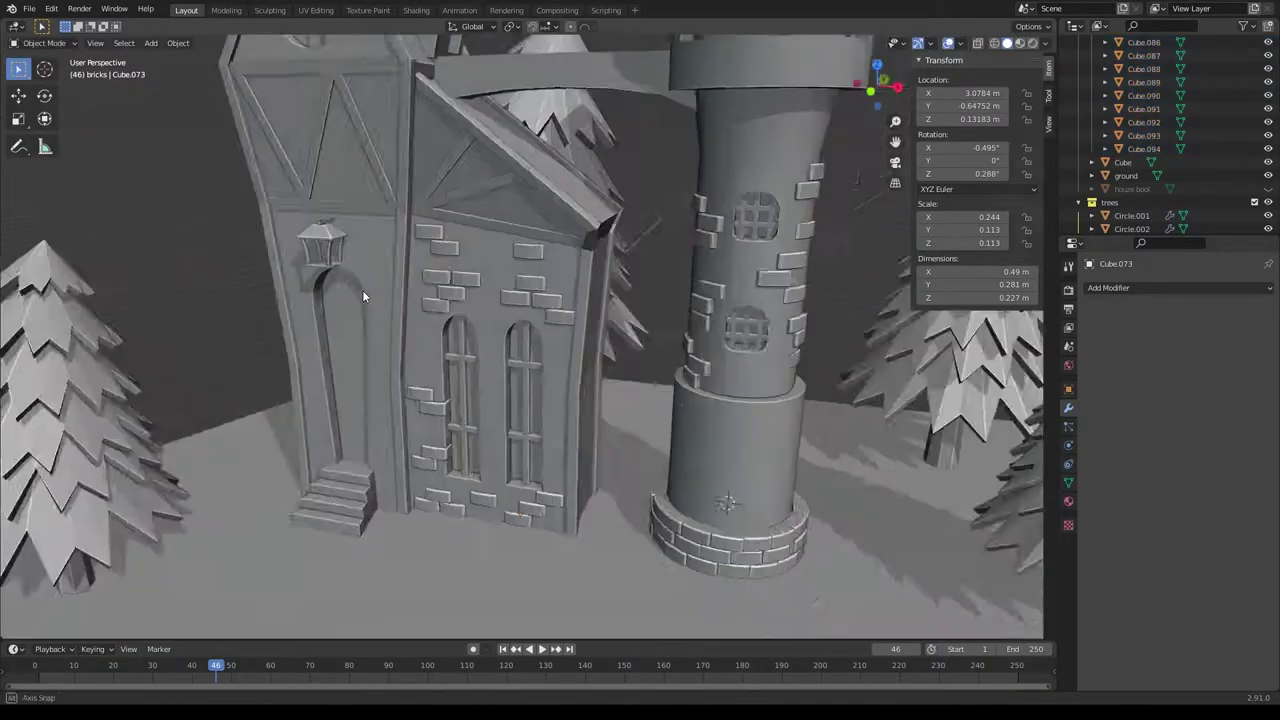
key(KP_1)
scroll(316, 377, down, 2)
shift+middle_drag(316, 377, 502, 569)
scroll(543, 503, up, 2)
Place a linked brick at the doorway's lower edge, scaled down and tilted.
key(alt+d)
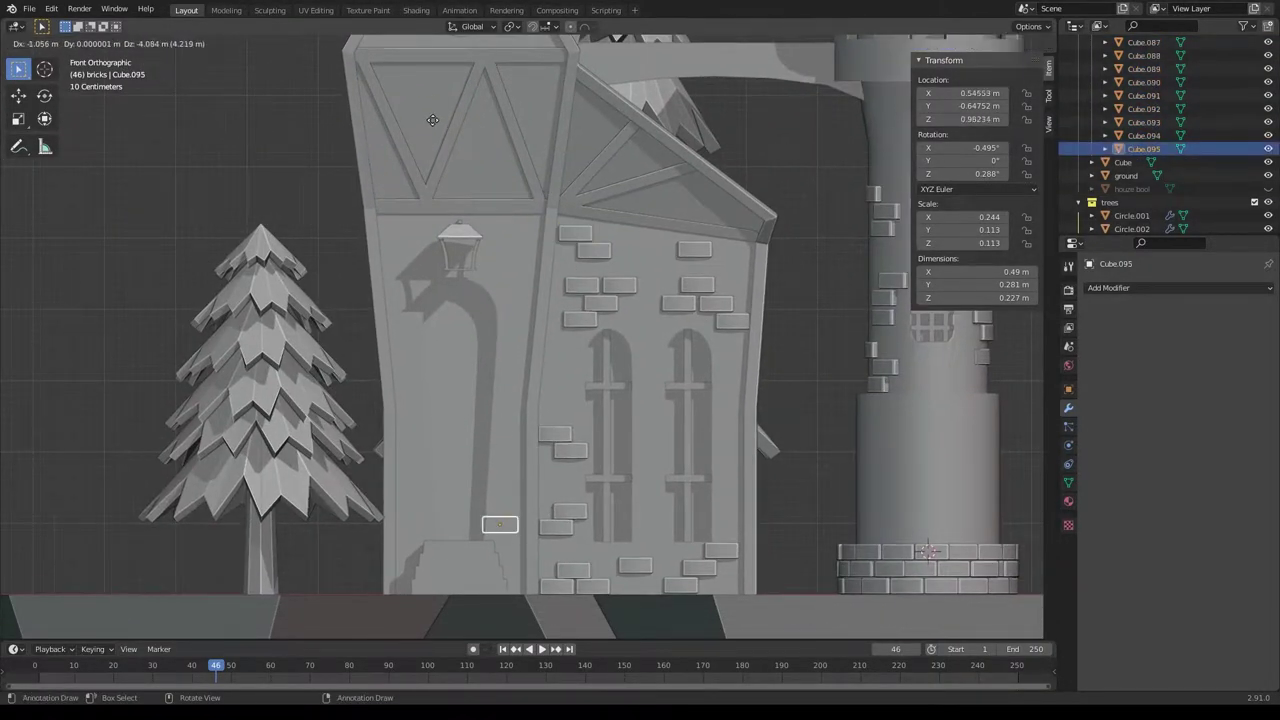
click(494, 523)
scroll(456, 278, up, 2)
middle_drag(456, 285, 572, 381)
key(KP_1)
key(s)
click(640, 524)
key(r)
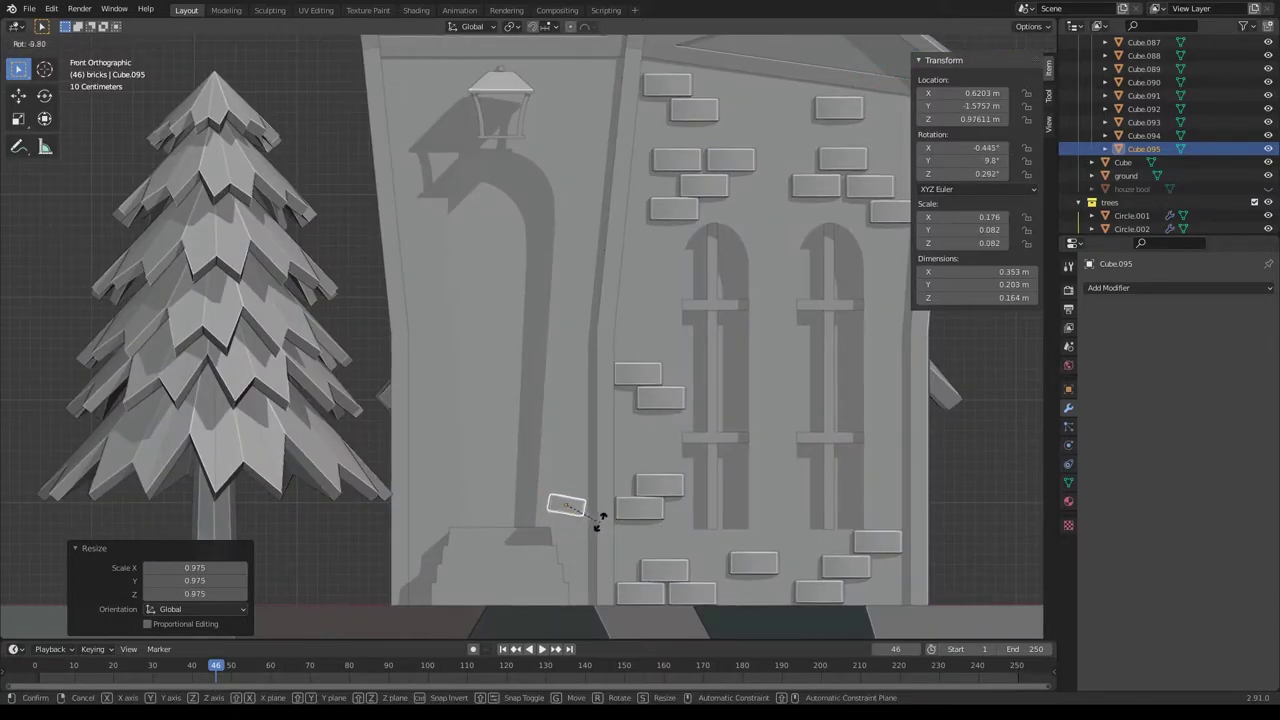
Stack brick copies up the door edge and tilt the column to follow it.
key(shift+r)
key(shift+r)
key(shift+r)
key(shift+r)
key(shift+r)
key(shift+r)
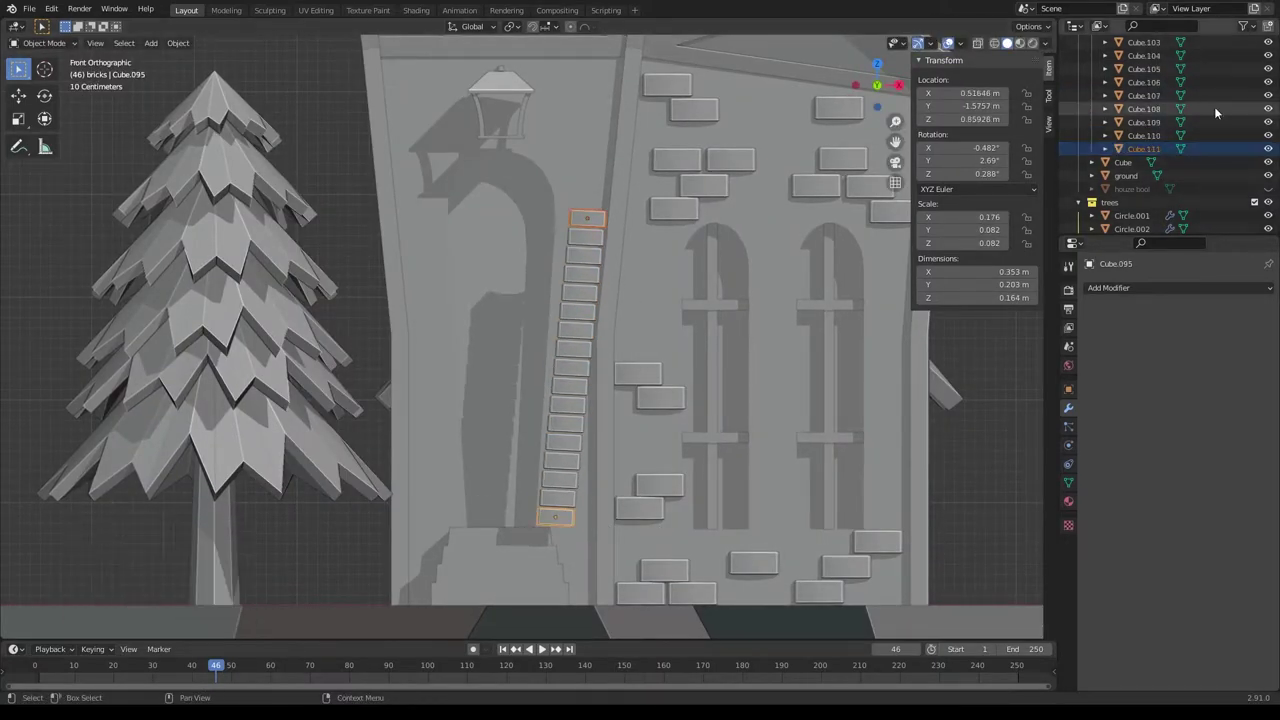
key(r)
click(667, 312)
scroll(1150, 120, down, 1)
click(555, 515)
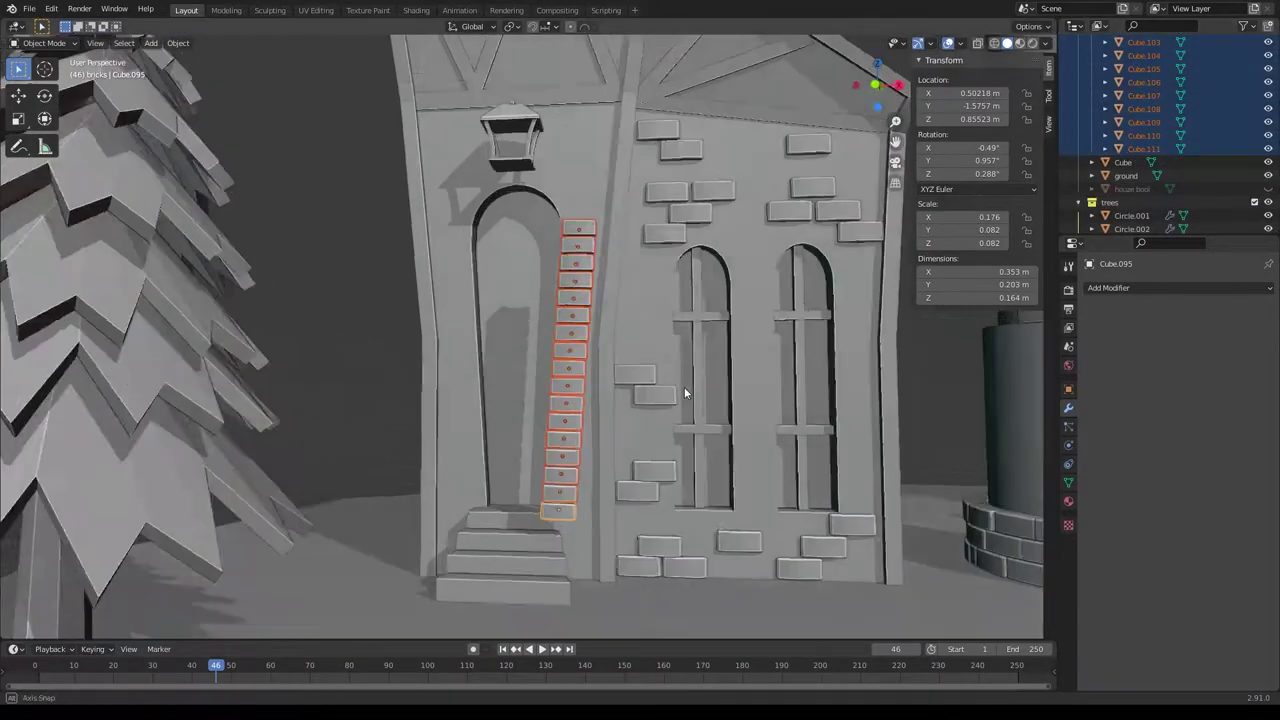
Start the arch by copying the column's top brick along the curve.
key(KP_1)
click(570, 215)
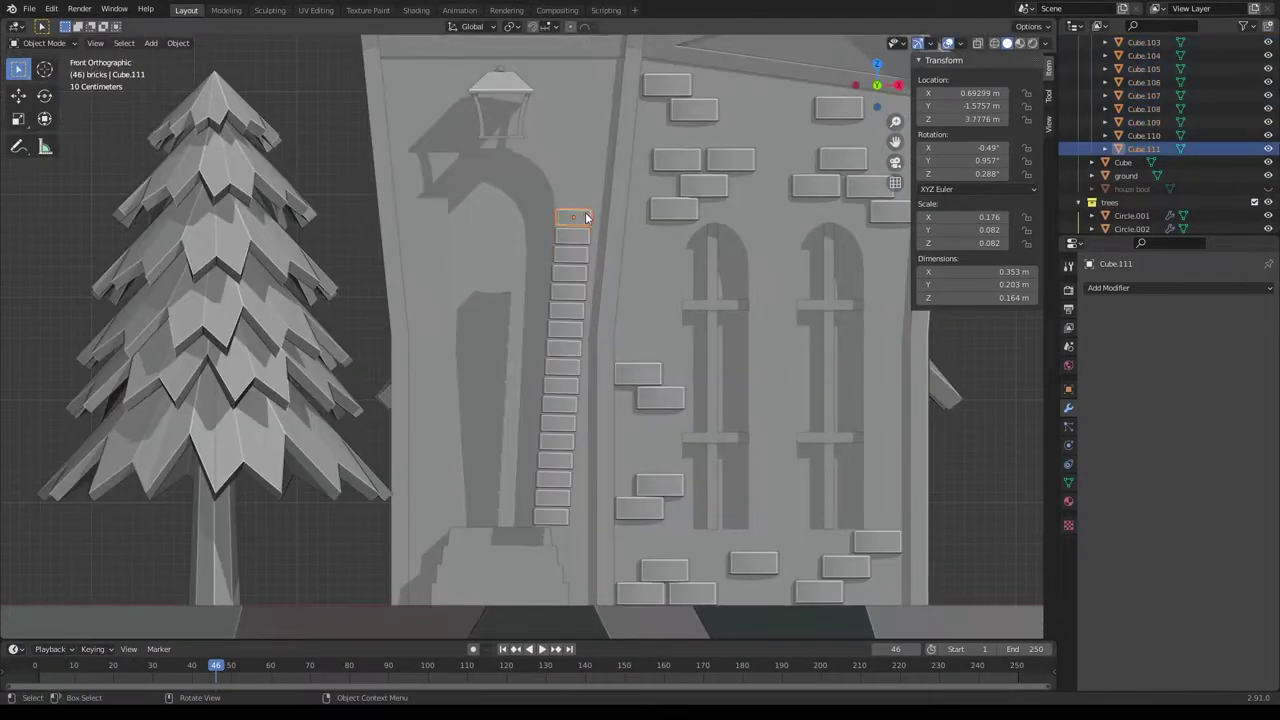
key(shift+r)
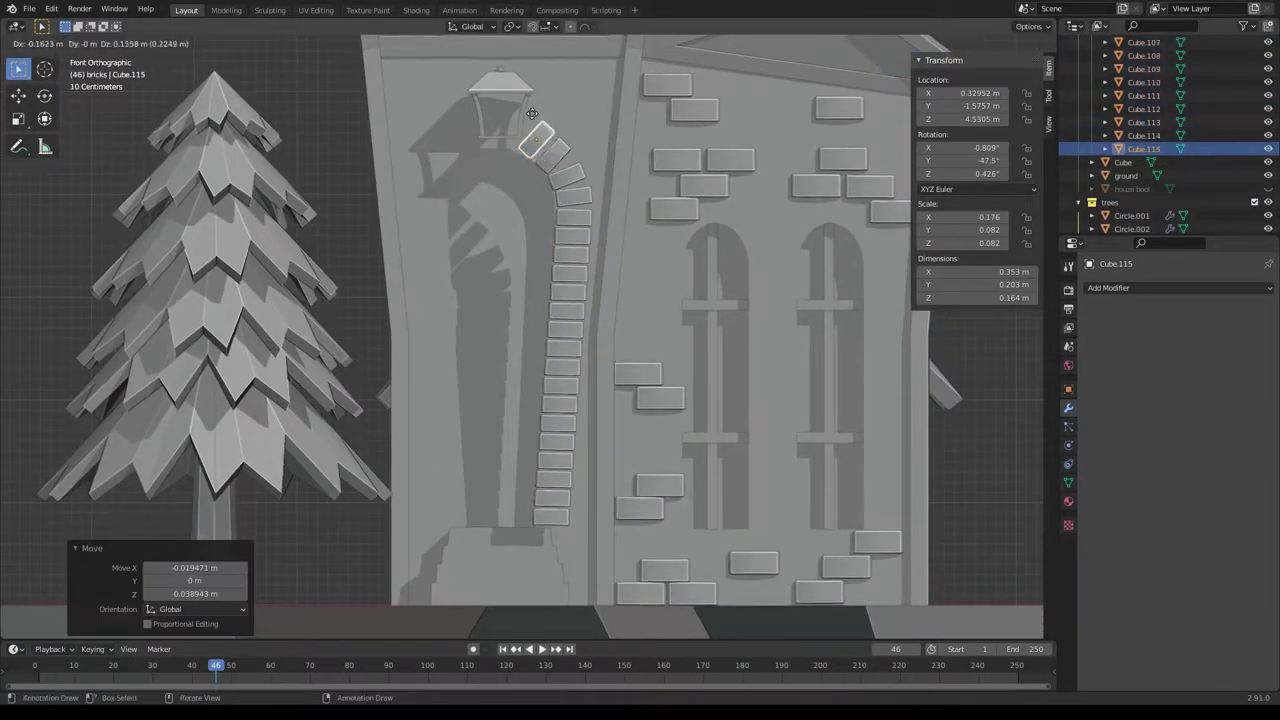
key(shift+r)
key(alt+d)
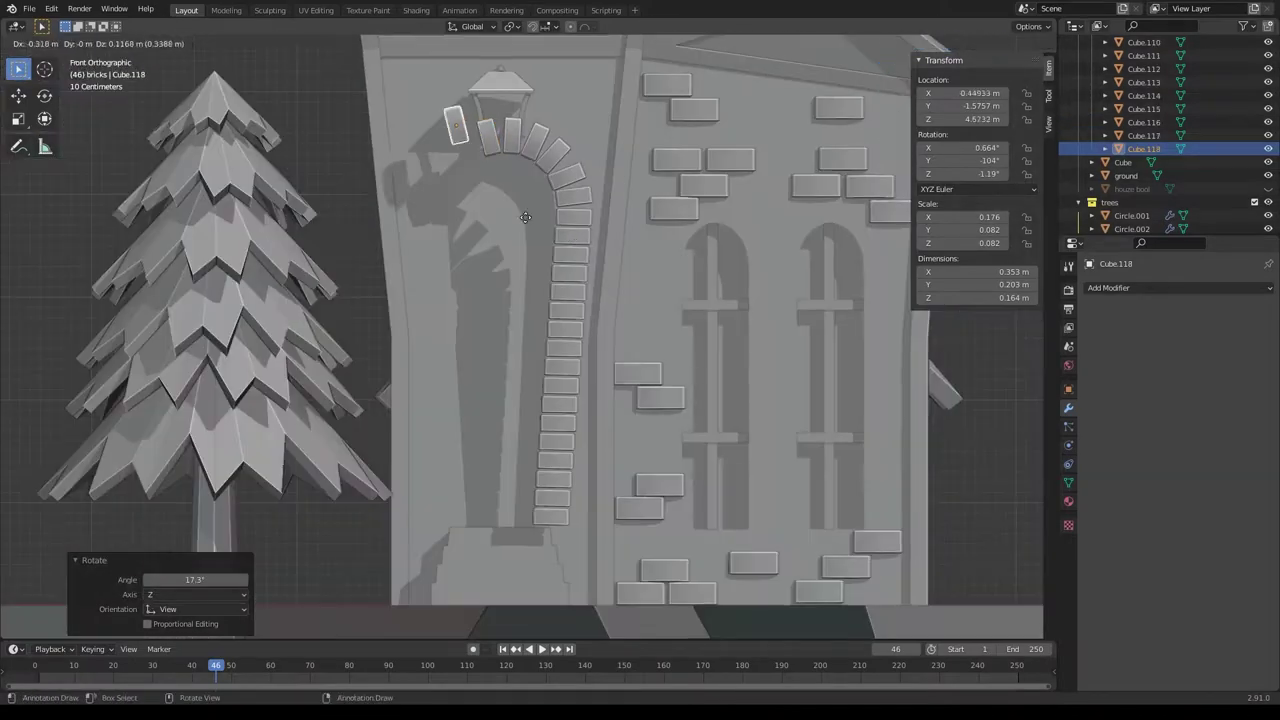
click(587, 220)
Select the doorway brick column and move it along Y flush against the wall.
click(551, 515)
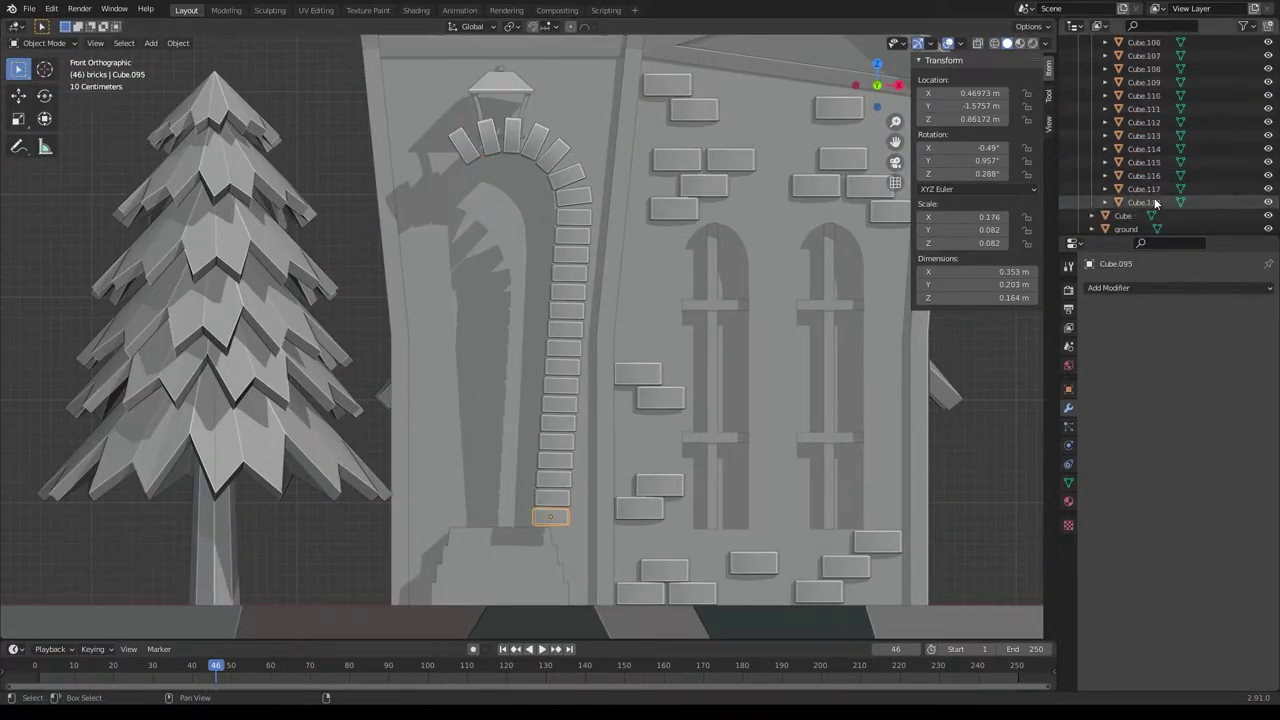
key(shift+l)
middle_drag(551, 515, 598, 347)
key(g)
key(y)
click(598, 347)
key(KP_1)
Add a tilted linked brick down the arch's left side.
click(472, 163)
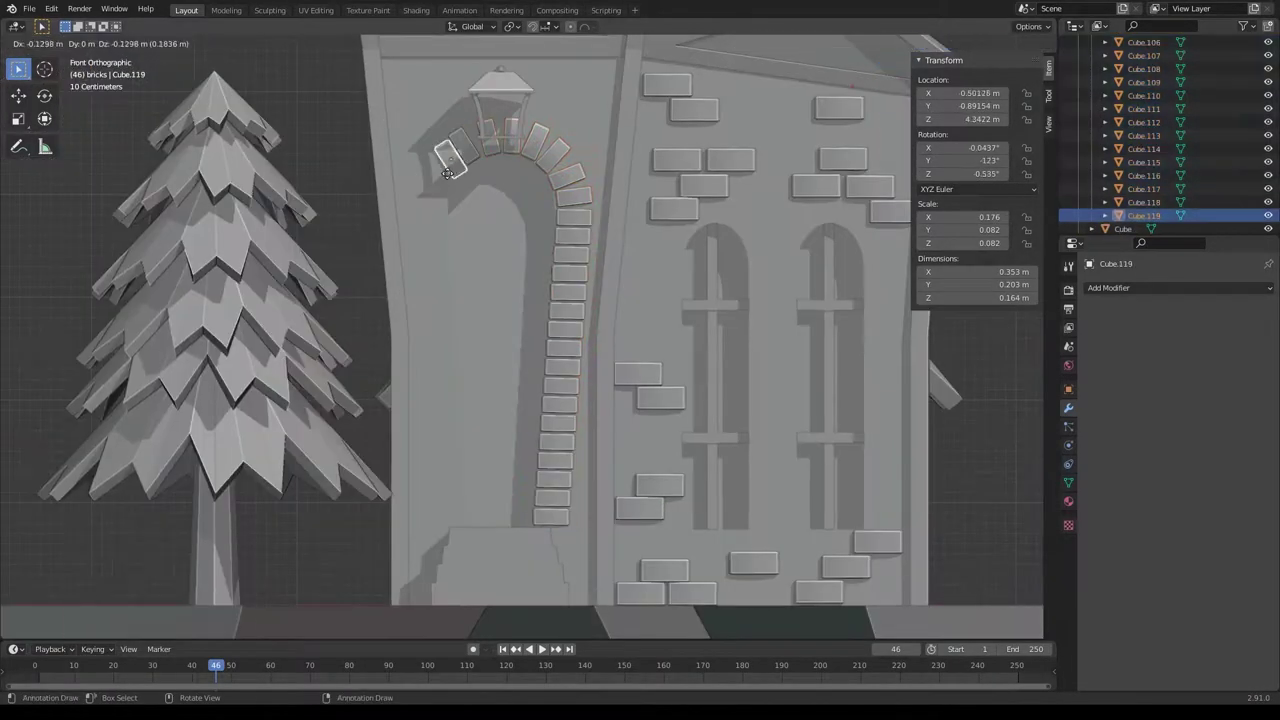
key(alt+d)
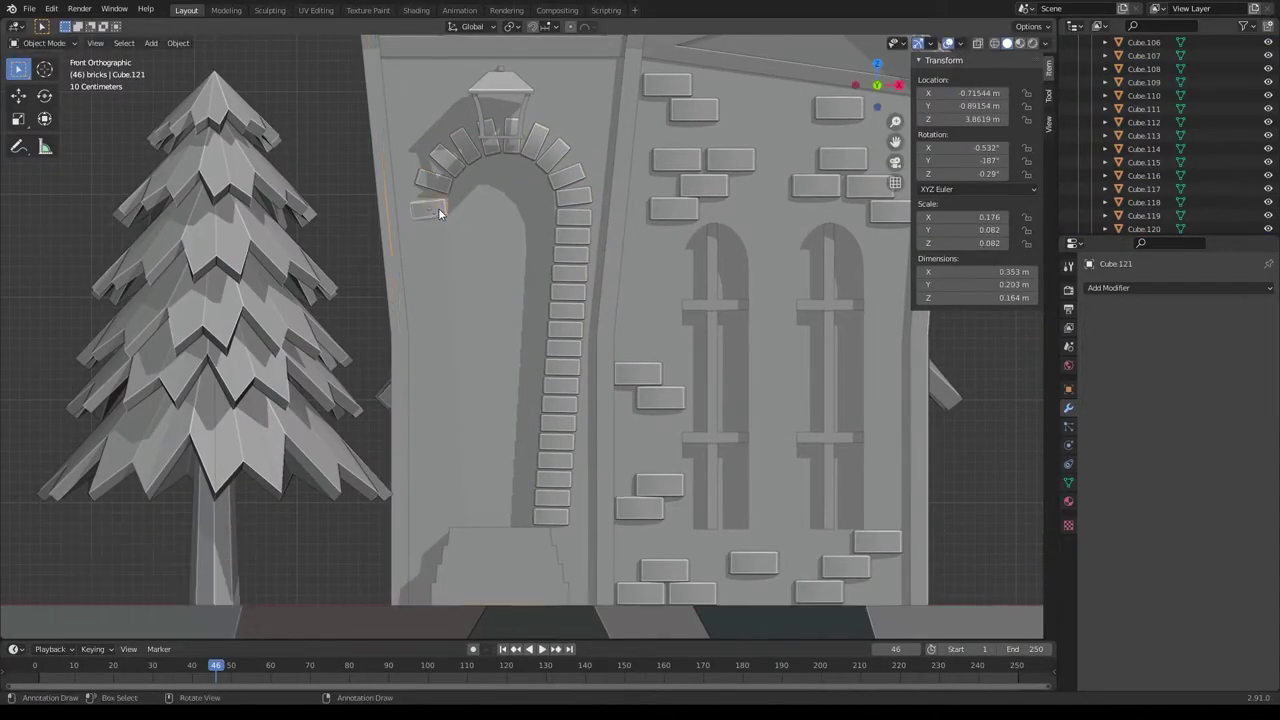
key(r)
click(440, 211)
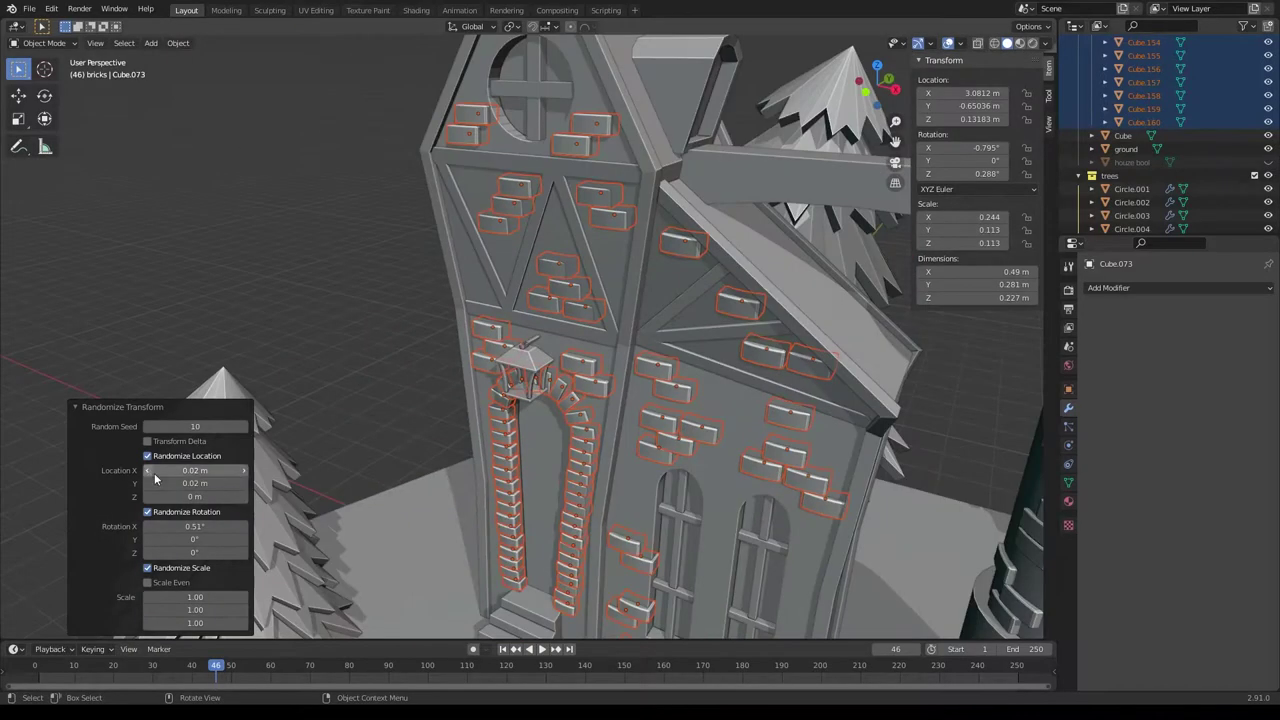
Set the Randomize Transform Location Y offset to 0.04 m.
click(244, 484)
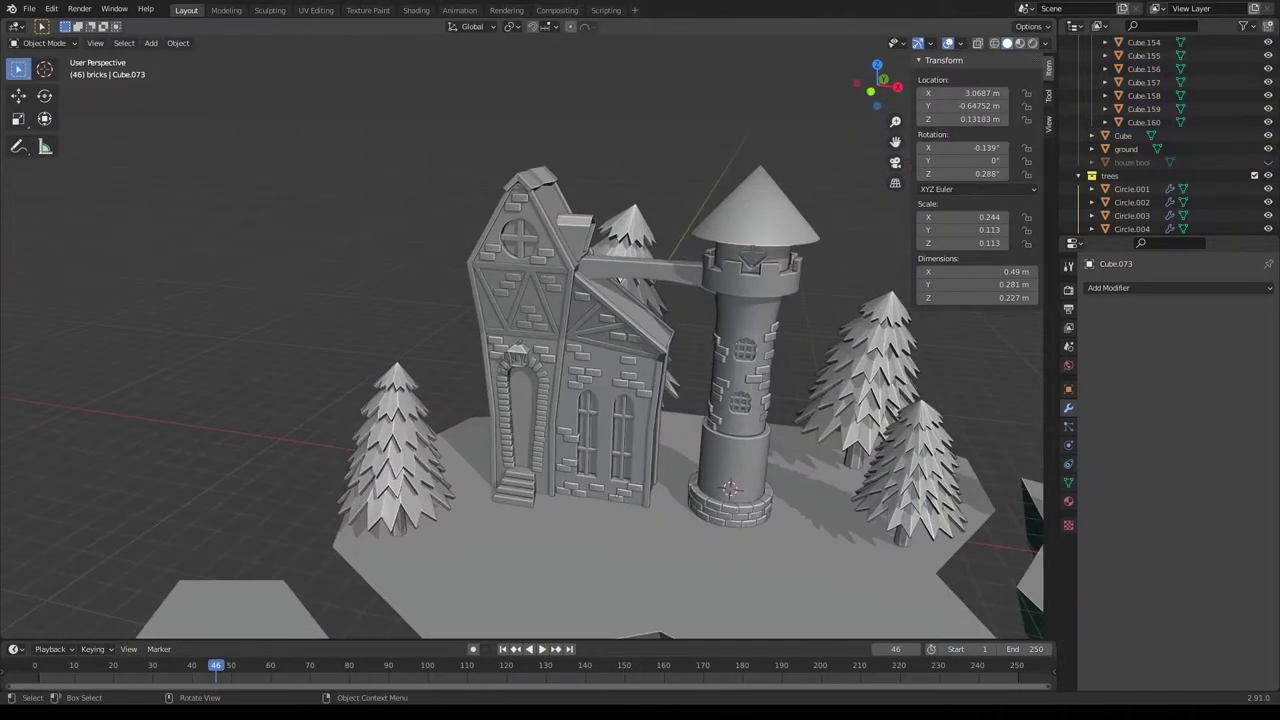
key(KP_1)
mouse_move(625, 522)
middle_down()
mouse_move(564, 516)
mouse_move(537, 560)
mouse_move(442, 513)
mouse_move(455, 517)
middle_up()
Drop a new linked brick copy on the ground beside the house.
key(alt+d)
click(543, 514)
scroll(538, 560, up, 2)
key(KP_3)
Turn the copied brick to lie along the bridge and drop it onto the bridge's path.
key(r)
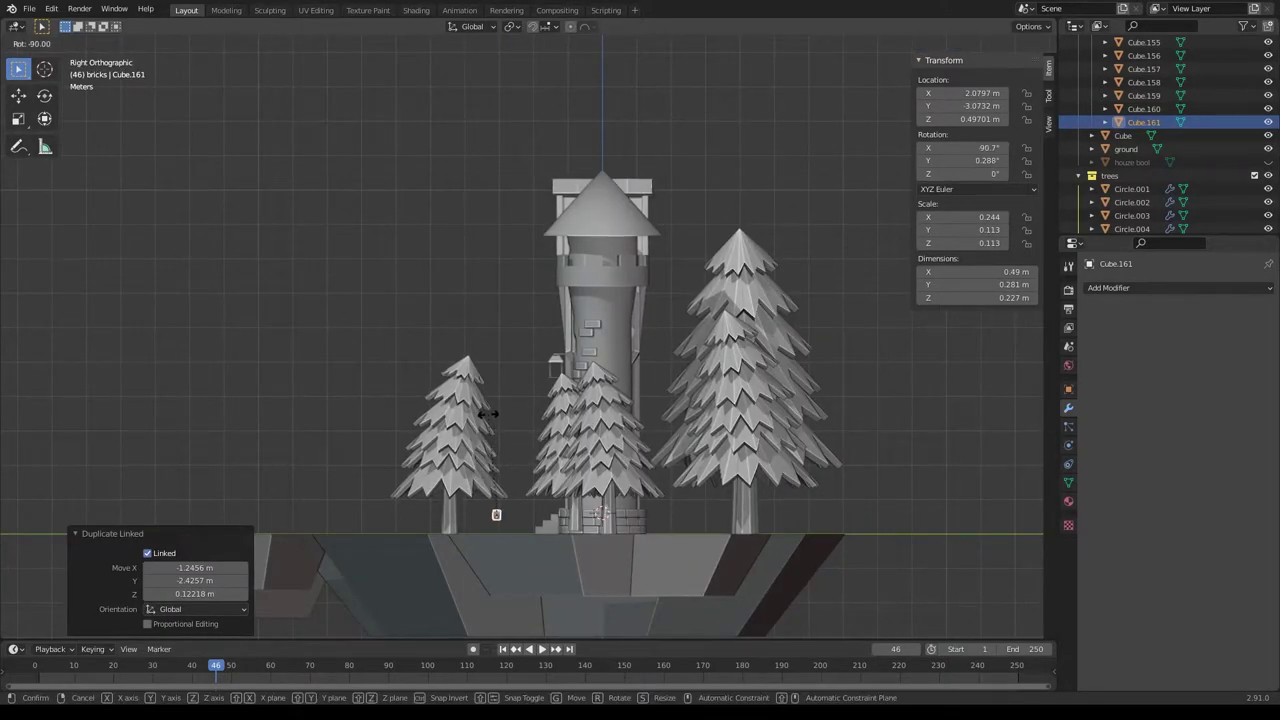
key(Return)
key(KP_7)
key(r)
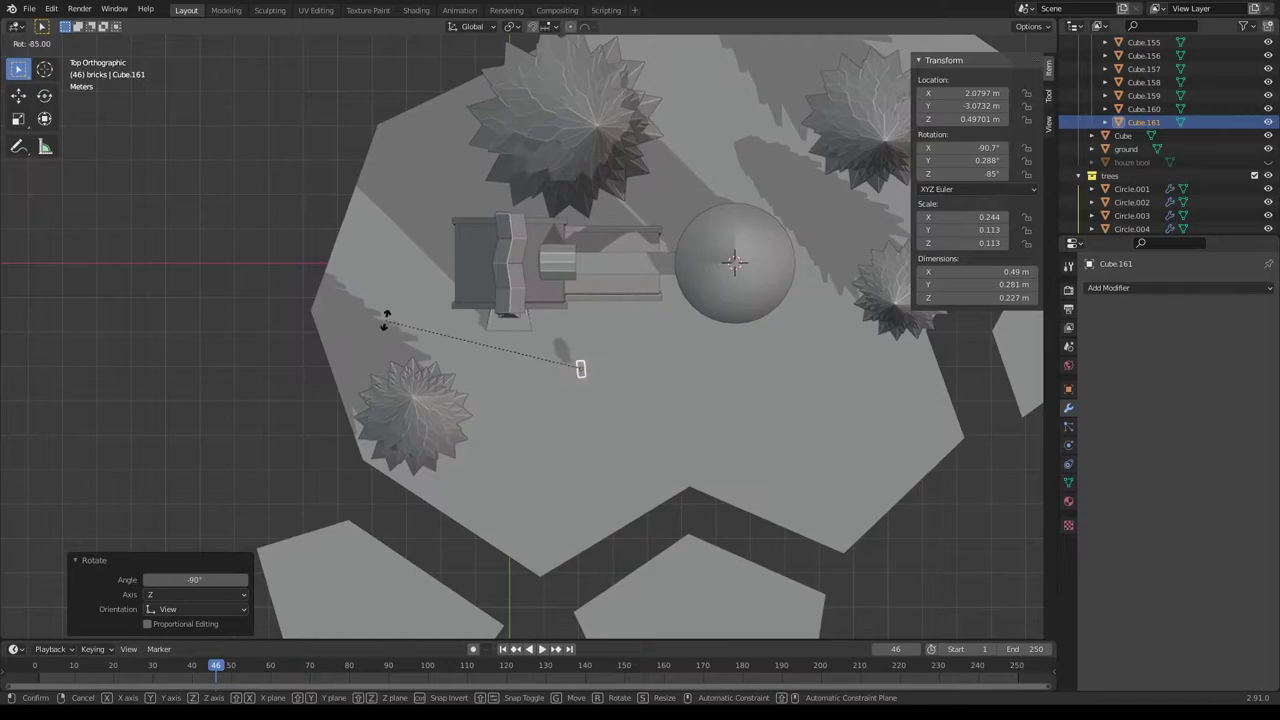
key(Return)
key(g)
click(538, 283)
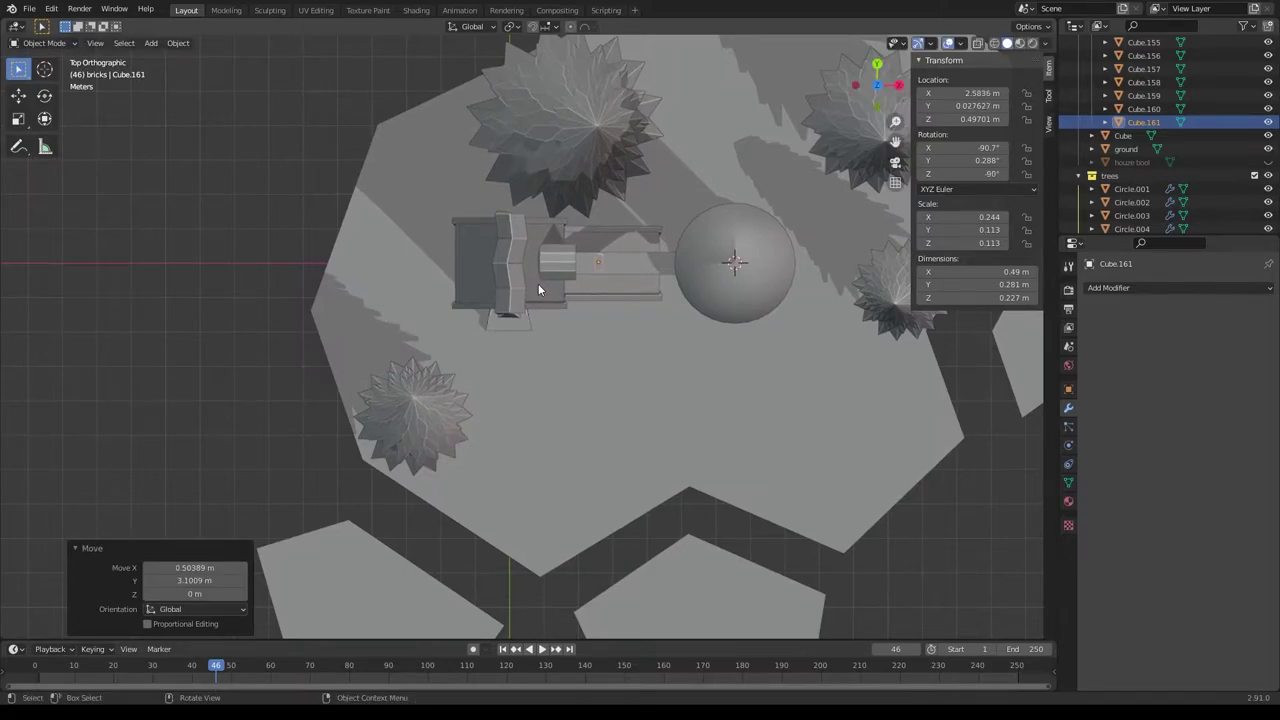
Raise the brick straight up to bridge height.
key(KP_1)
key(g)
key(z)
click(539, 49)
key(KP_7)
key(KP_Decimal)
Lengthen the brick slightly and center it across the bridge.
key(s)
key(y)
click(620, 200)
key(g)
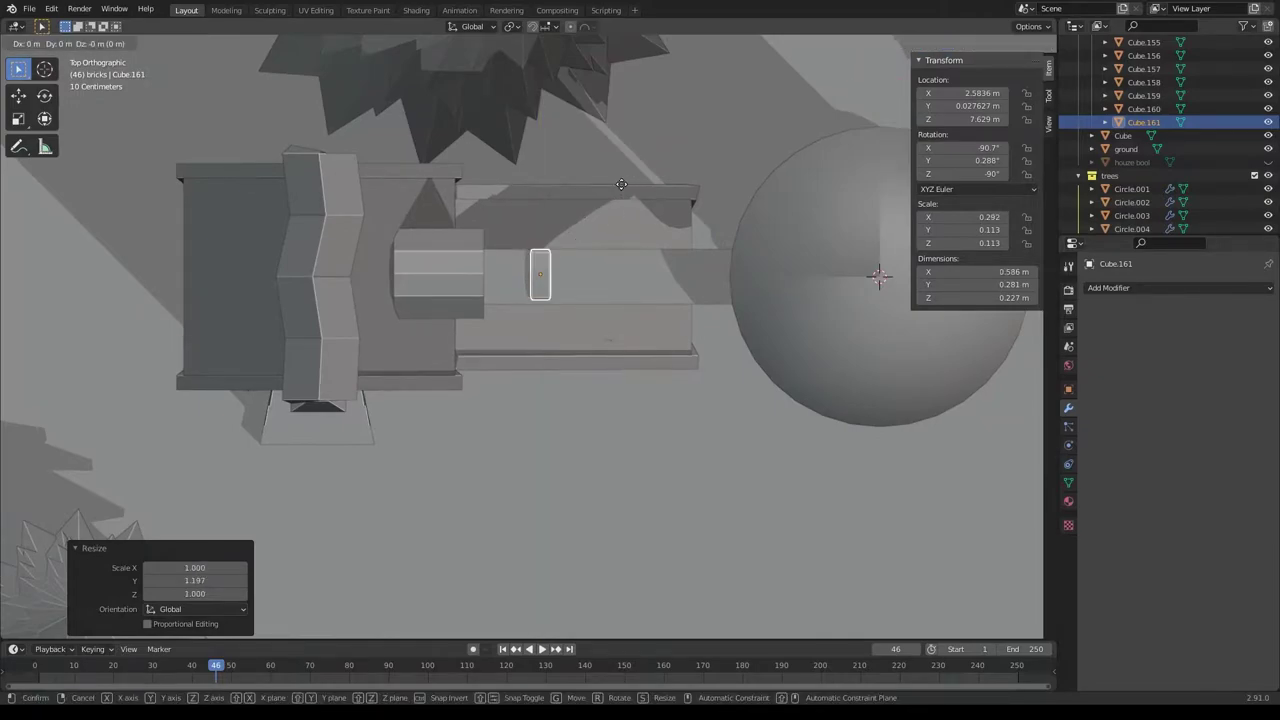
key(y)
click(620, 185)
Stretch the brick across the full width of the bridge.
key(s)
key(y)
click(629, 169)
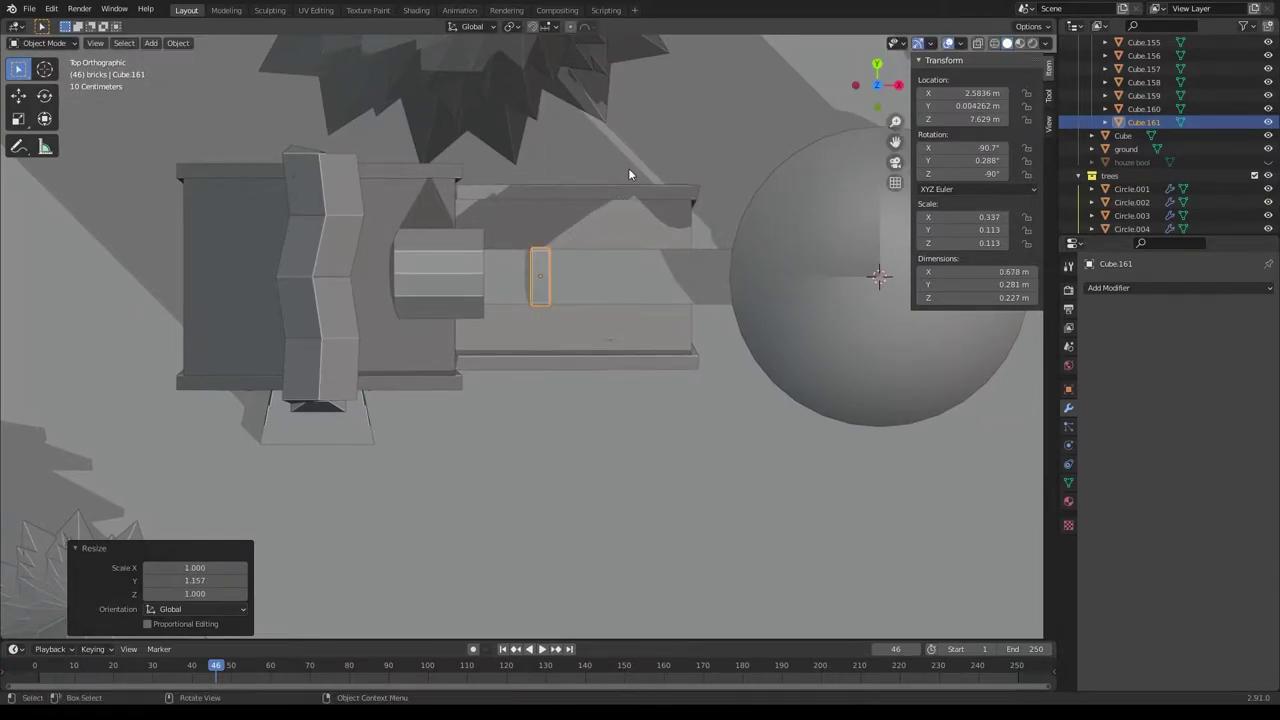
key(s)
key(x)
click(600, 230)
key(KP_1)
Slide the brick along X to the bridge's house end.
scroll(616, 229, down, 2)
key(g)
key(x)
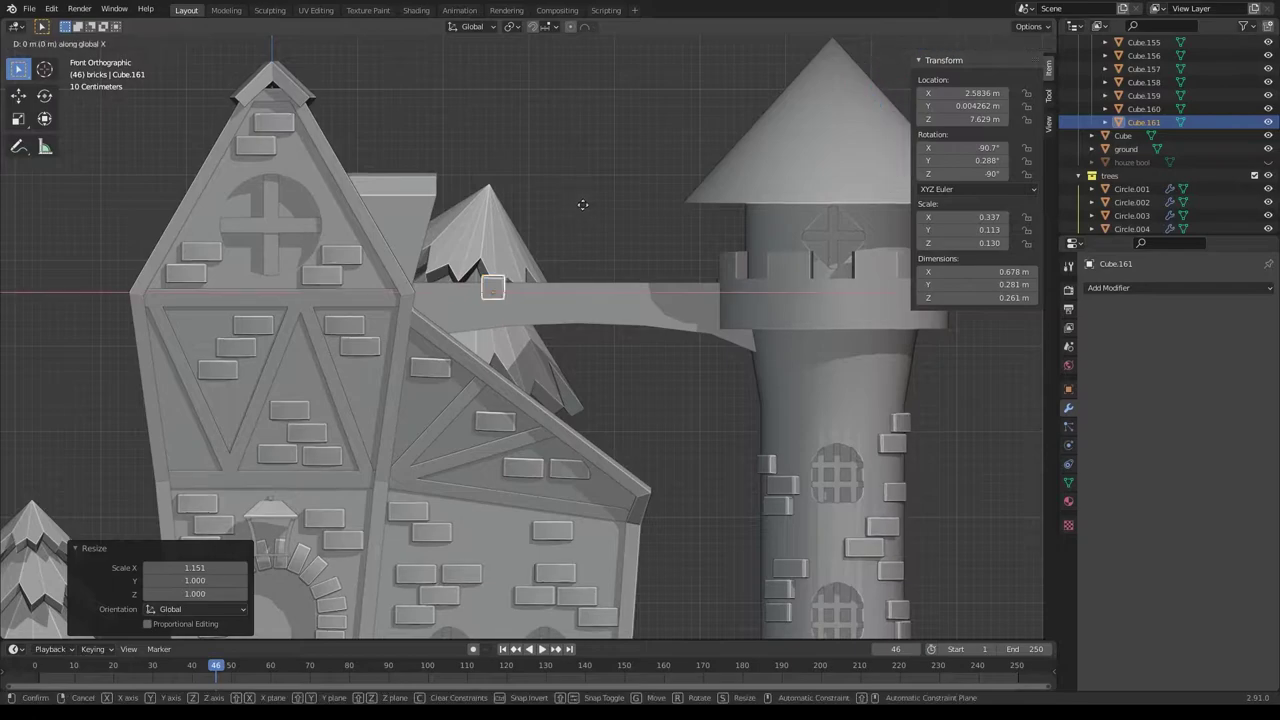
click(522, 206)
Fill the bridge top with a row of linked brick copies along X.
key(shift+d)
key(x)
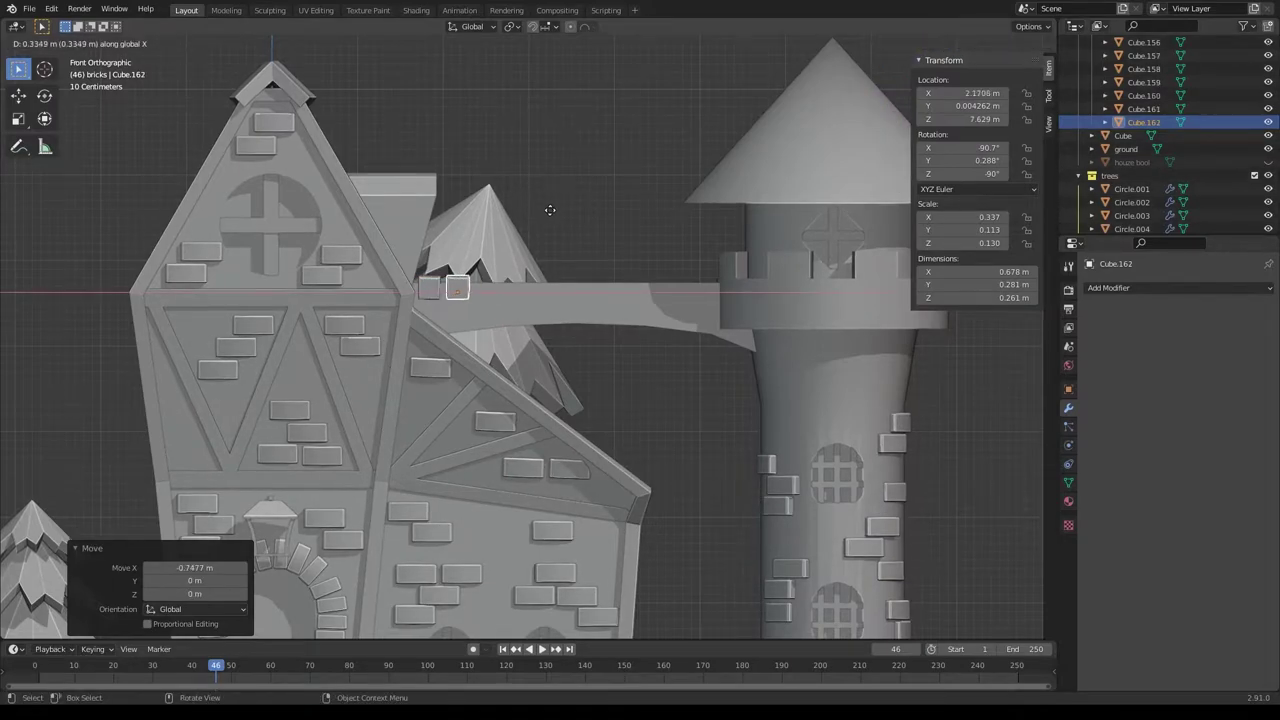
click(544, 210)
key(shift+r)
key(shift+r)
key(shift+r)
key(shift+r)
key(shift+r)
key(shift+r)
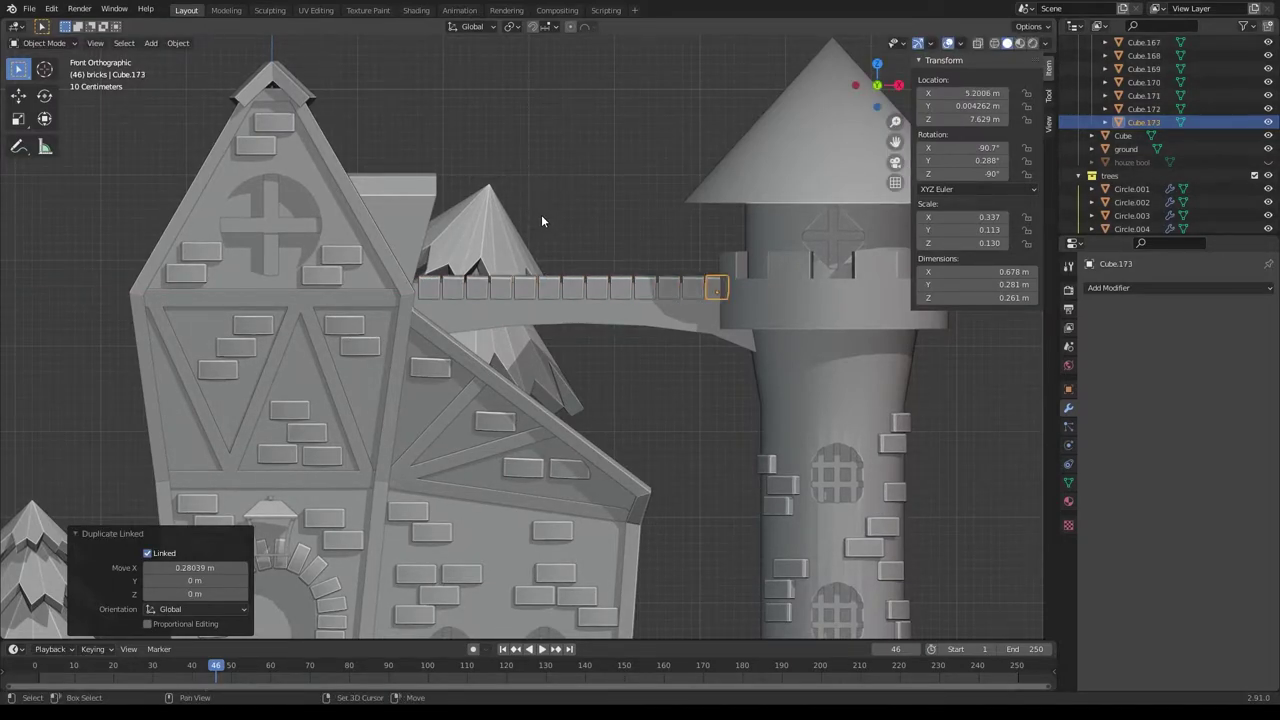
Add flipped linked brick copies along the bridge's curved underside.
click(432, 290)
key(alt+d)
click(478, 328)
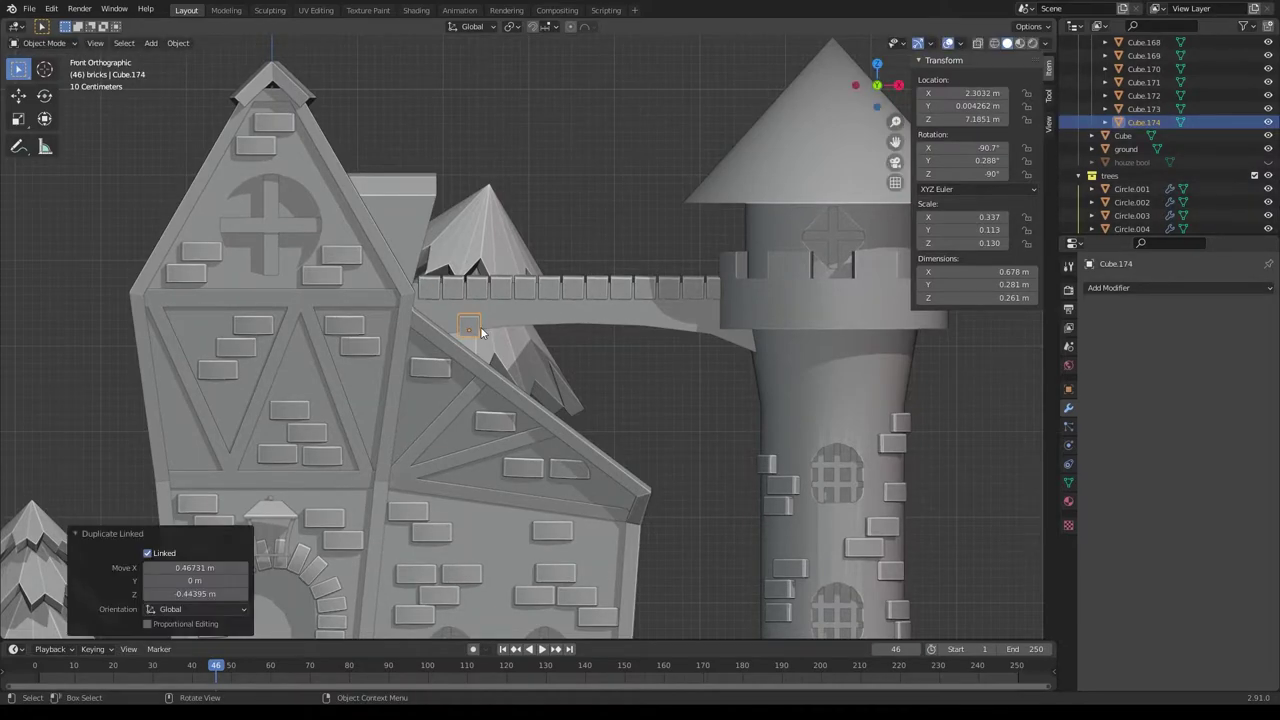
key(r)
click(366, 362)
drag(483, 347, 473, 341)
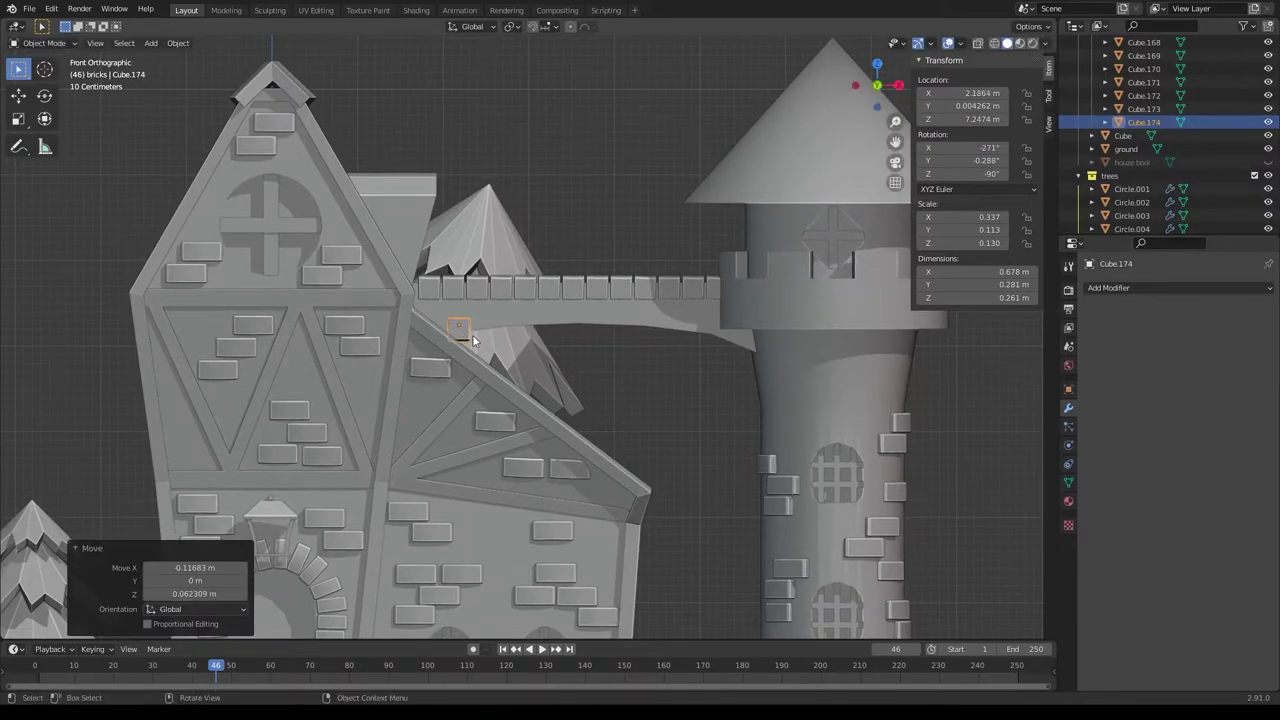
click(496, 335)
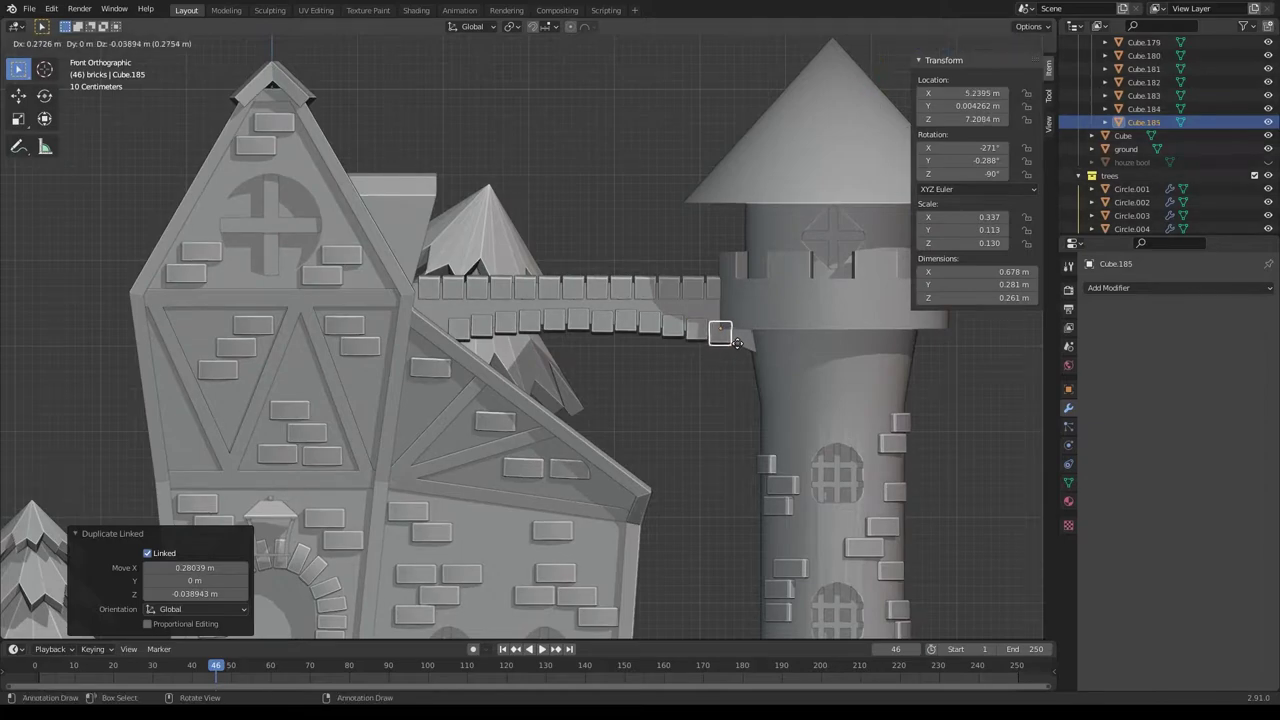
Jitter the selected bridge bricks with Randomize Transform, trying seed 9.
click(440, 290)
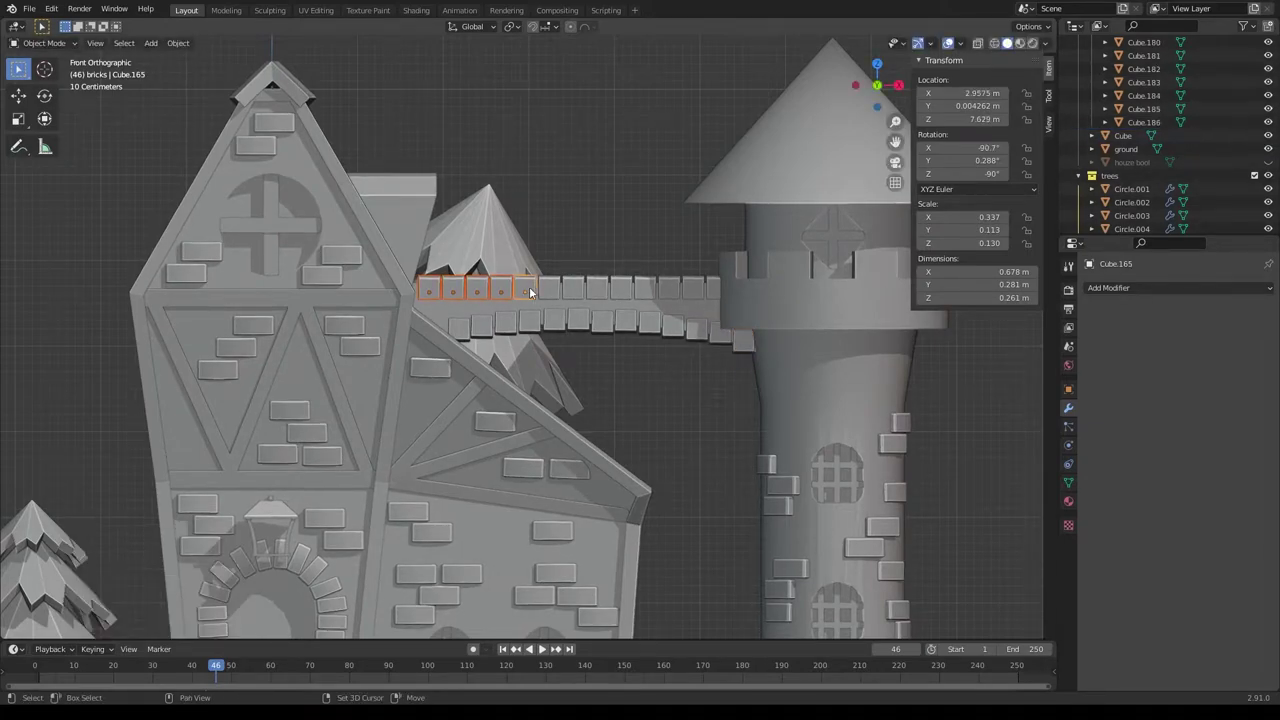
shift+click(714, 290)
click(178, 42)
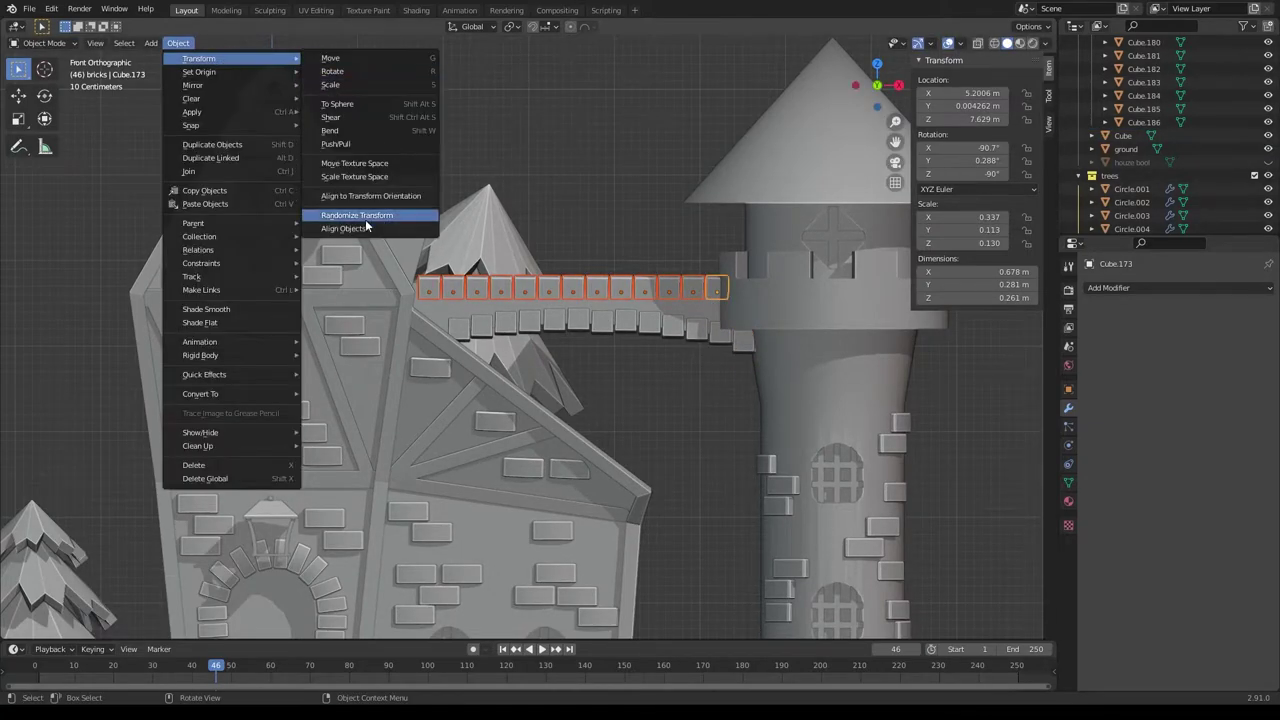
click(362, 214)
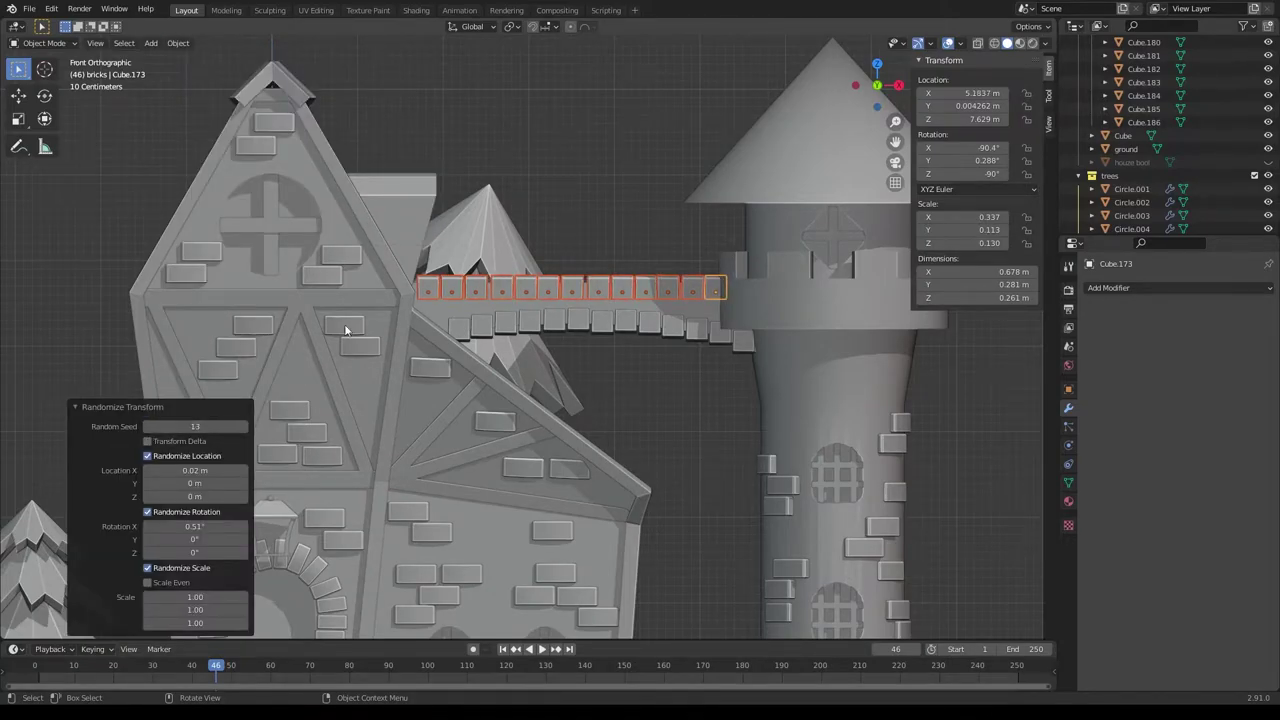
mouse_move(345, 330)
middle_down()
mouse_move(497, 303)
mouse_move(149, 465)
mouse_move(488, 221)
mouse_move(493, 198)
mouse_move(628, 400)
middle_up()
click(147, 430)
click(147, 430)
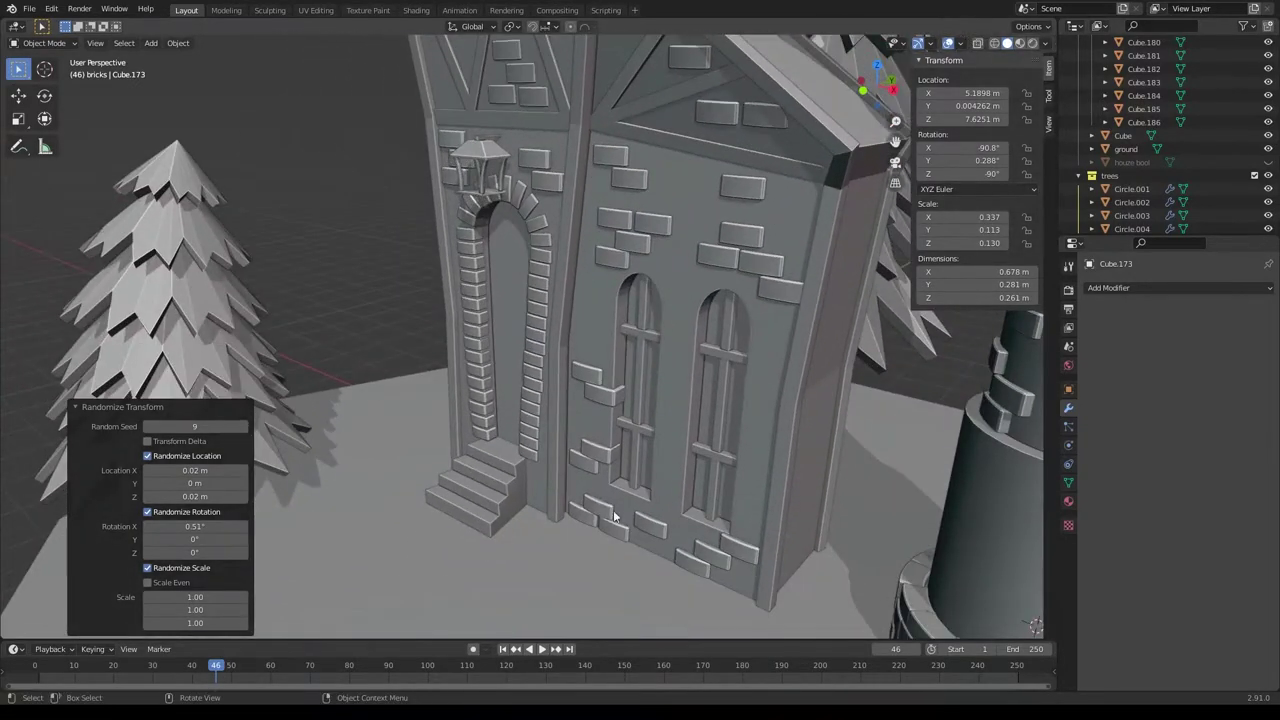
Copy a brick beside the front steps and shrink it to about 0.7.
key(shift+d)
click(527, 530)
key(s)
click(558, 538)
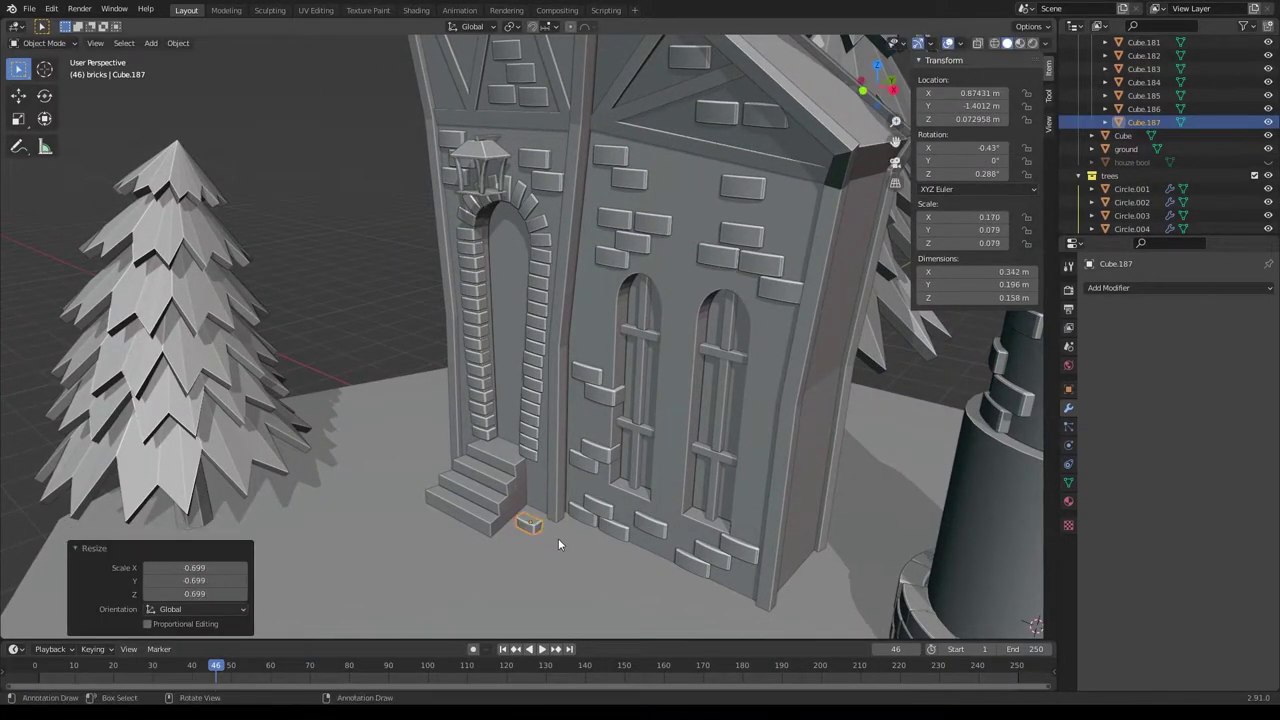
key(KP_3)
mouse_move(558, 537)
middle_down()
mouse_move(651, 523)
mouse_move(711, 440)
mouse_move(828, 503)
mouse_move(795, 461)
middle_up()
key(KP_3)
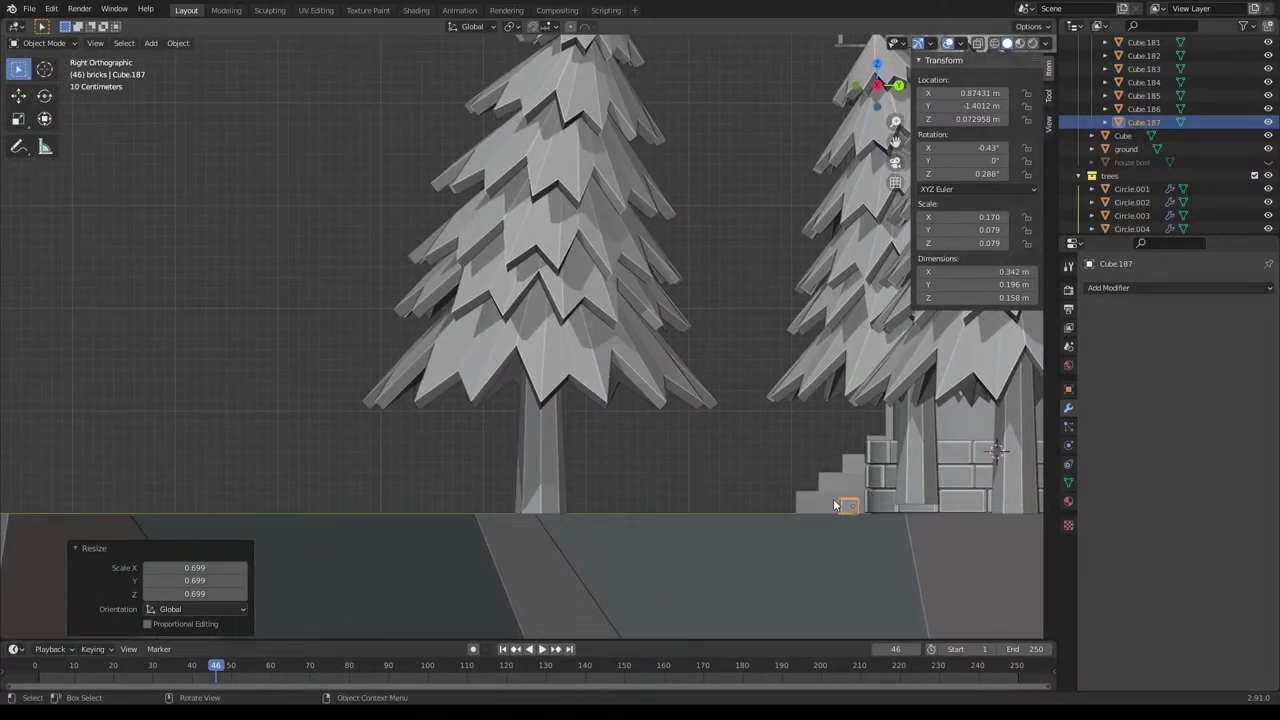
Turn the brick a quarter turn about Z and settle it at the steps' foot.
key(r)
key(z)
click(830, 557)
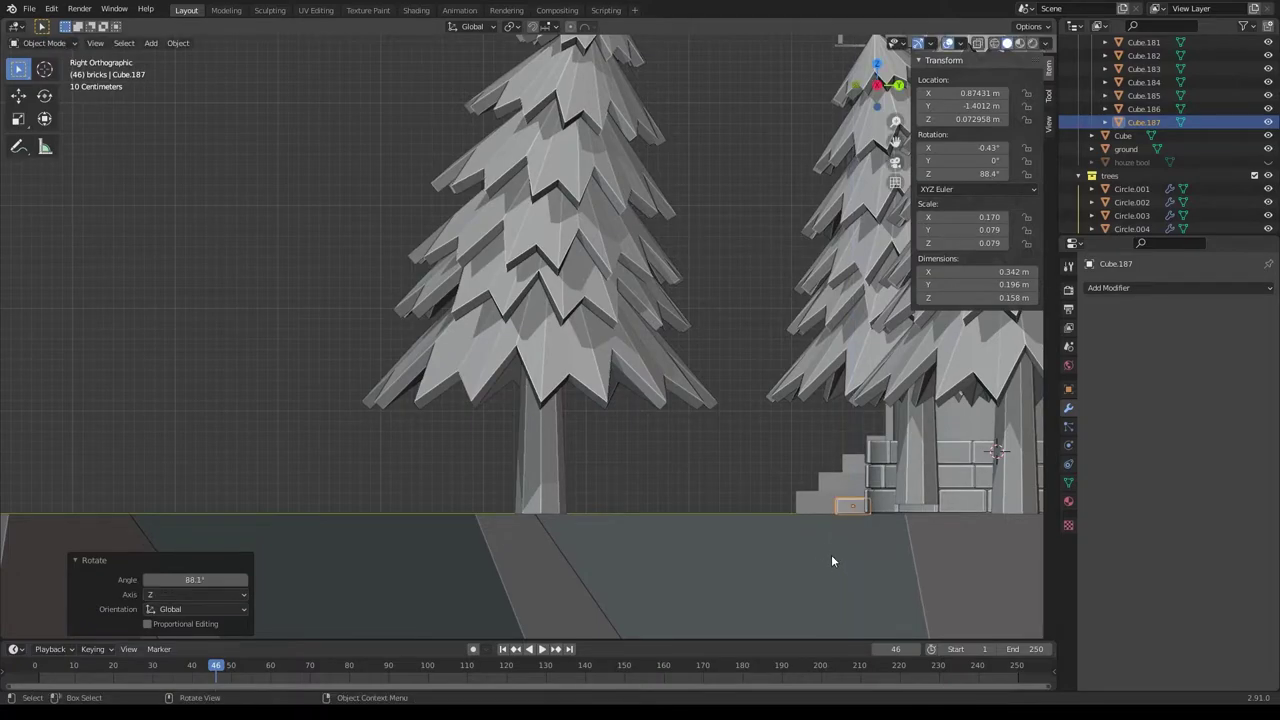
key(g)
click(800, 550)
mouse_move(800, 550)
middle_down()
mouse_move(784, 500)
mouse_move(767, 541)
mouse_move(748, 449)
middle_up()
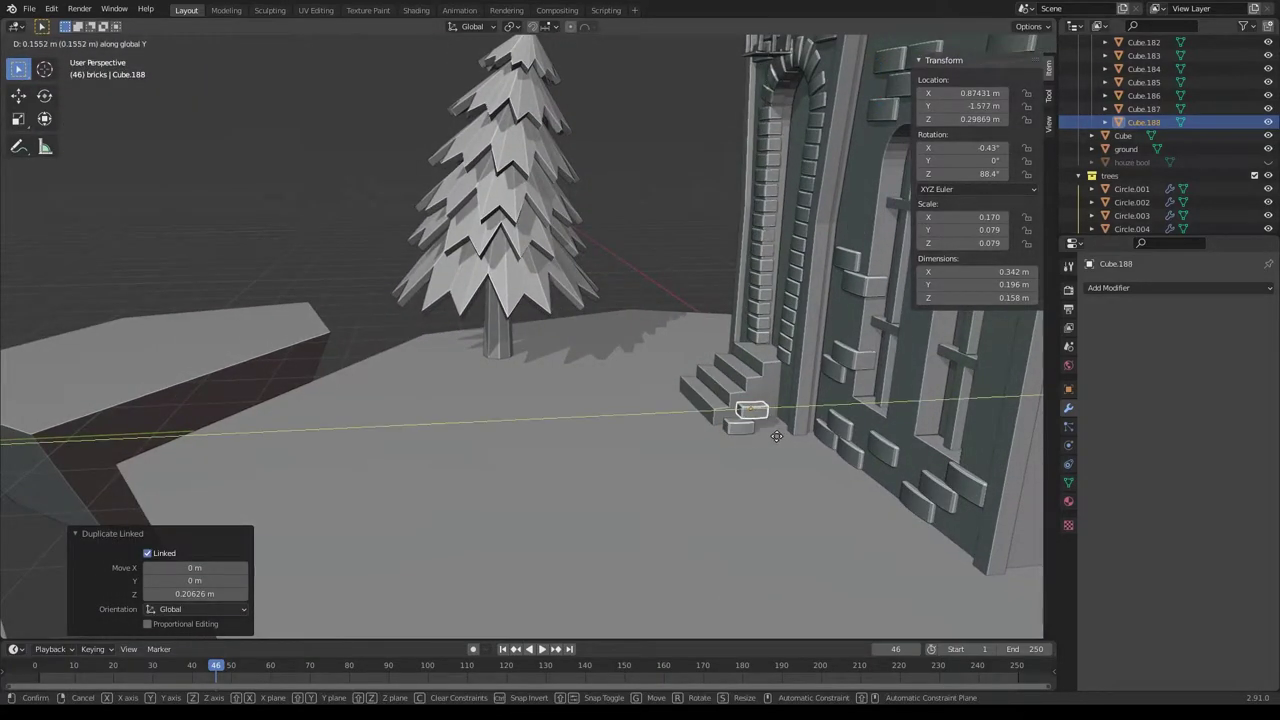
click(776, 435)
Stack a linked copy of the brick above the first one.
key(alt+d)
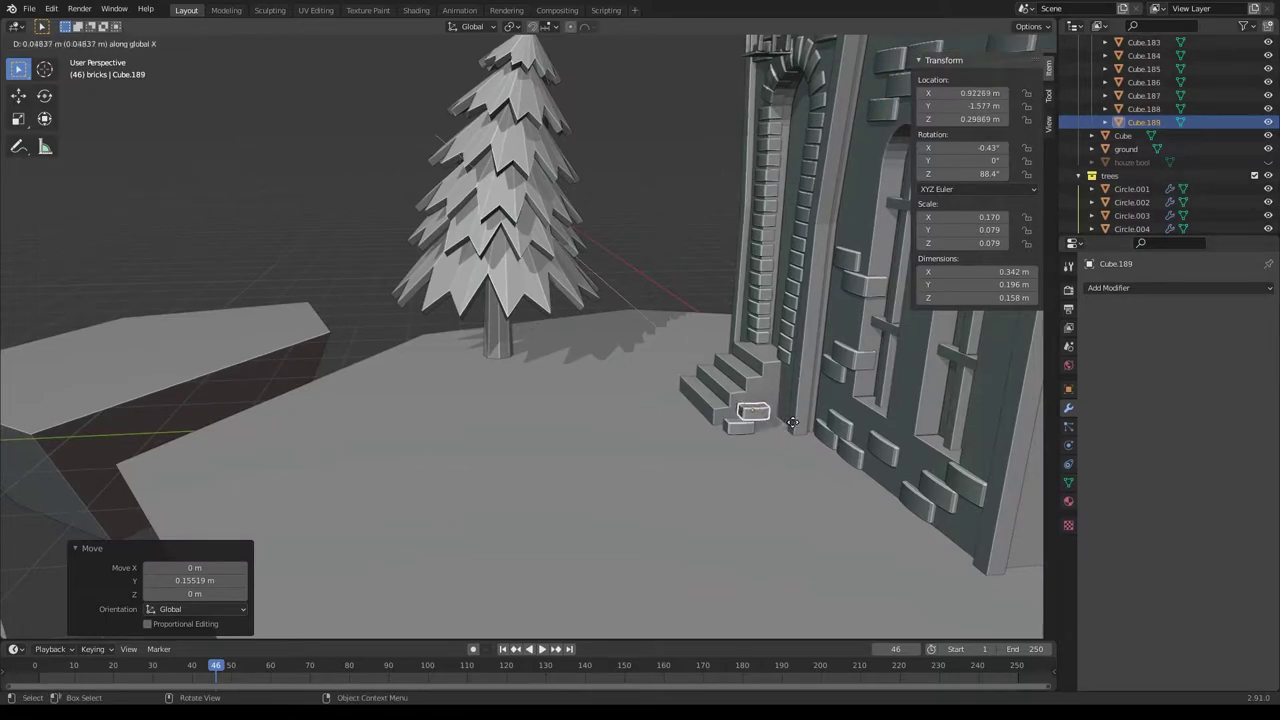
key(g)
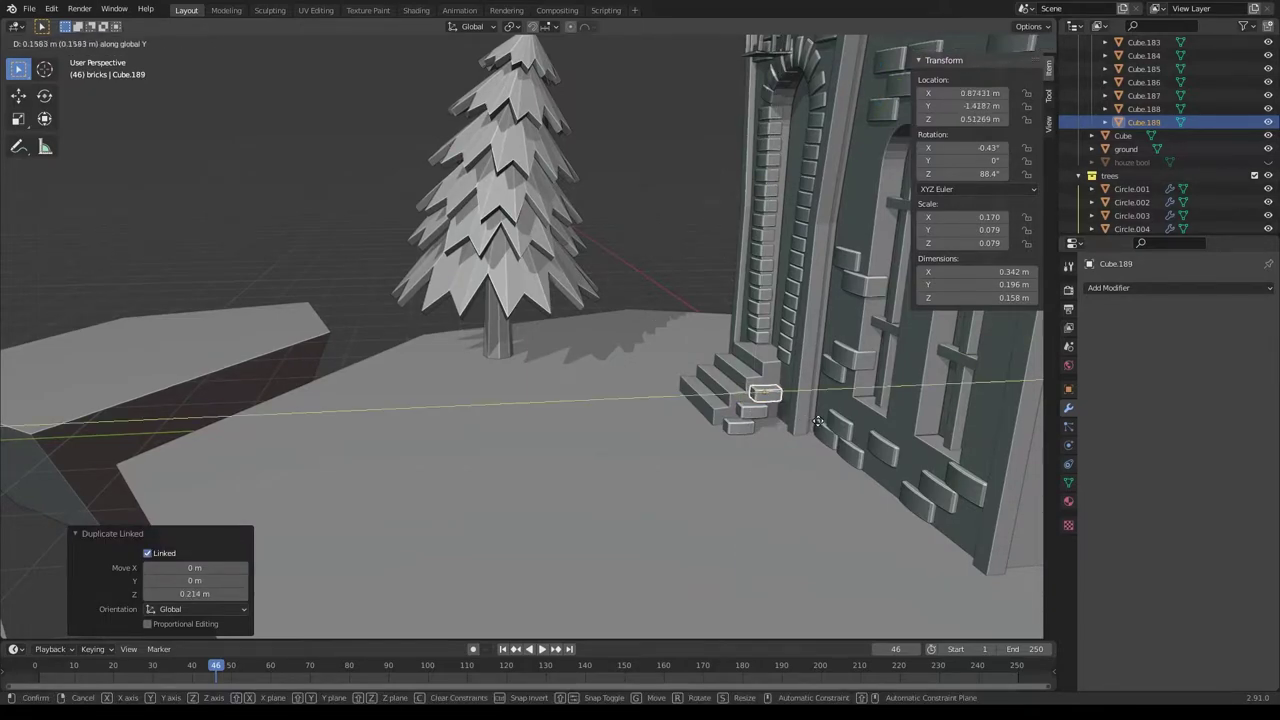
click(818, 422)
middle_drag(818, 422, 767, 430)
Select the step bricks together and shift them along Y.
shift+click(708, 318)
shift+click(699, 334)
key(g)
key(z)
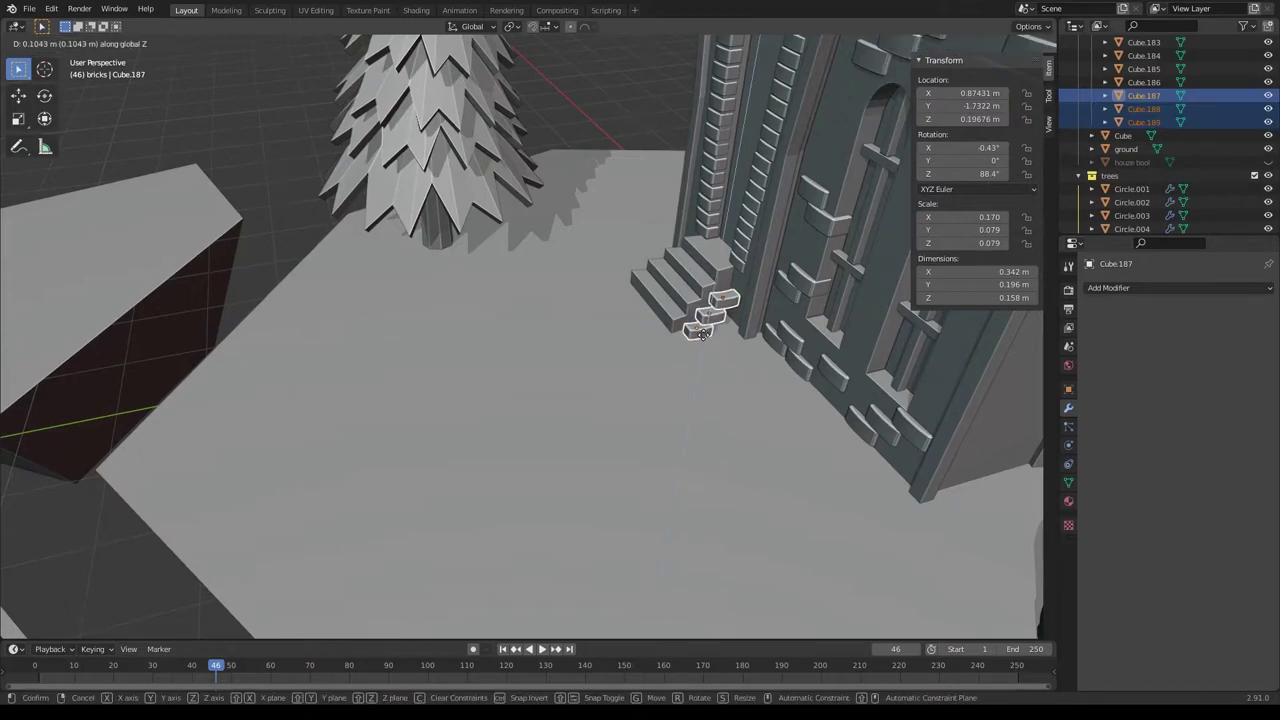
key(x)
right_click(699, 333)
key(g)
key(y)
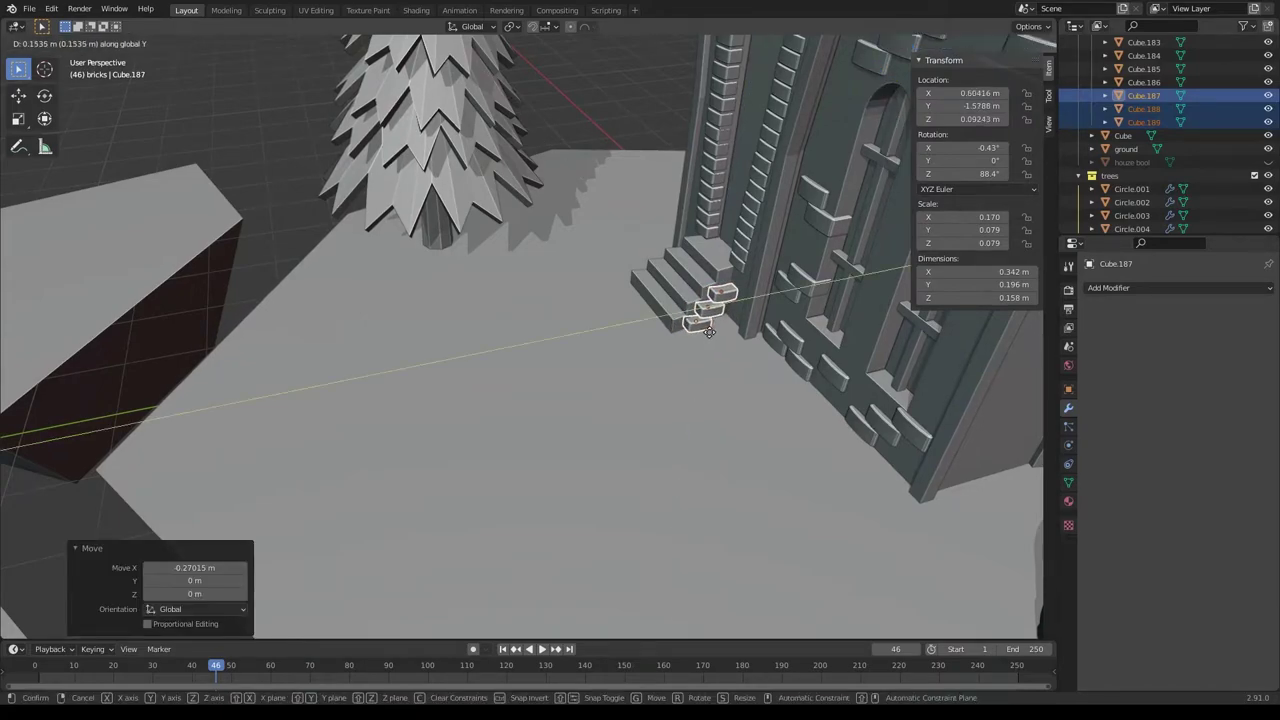
click(710, 330)
Angle the step bricks slightly about Z and tuck them against the steps.
key(r)
key(z)
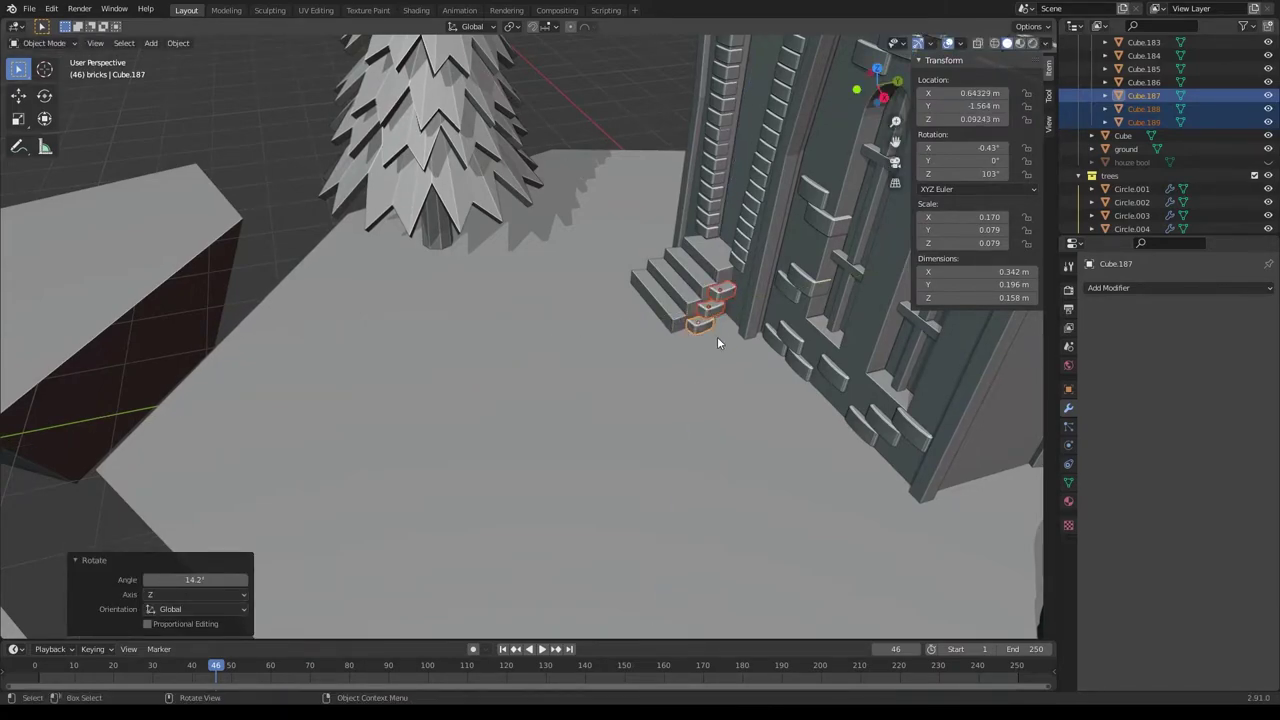
click(717, 336)
key(g)
key(x)
click(718, 288)
click(718, 288)
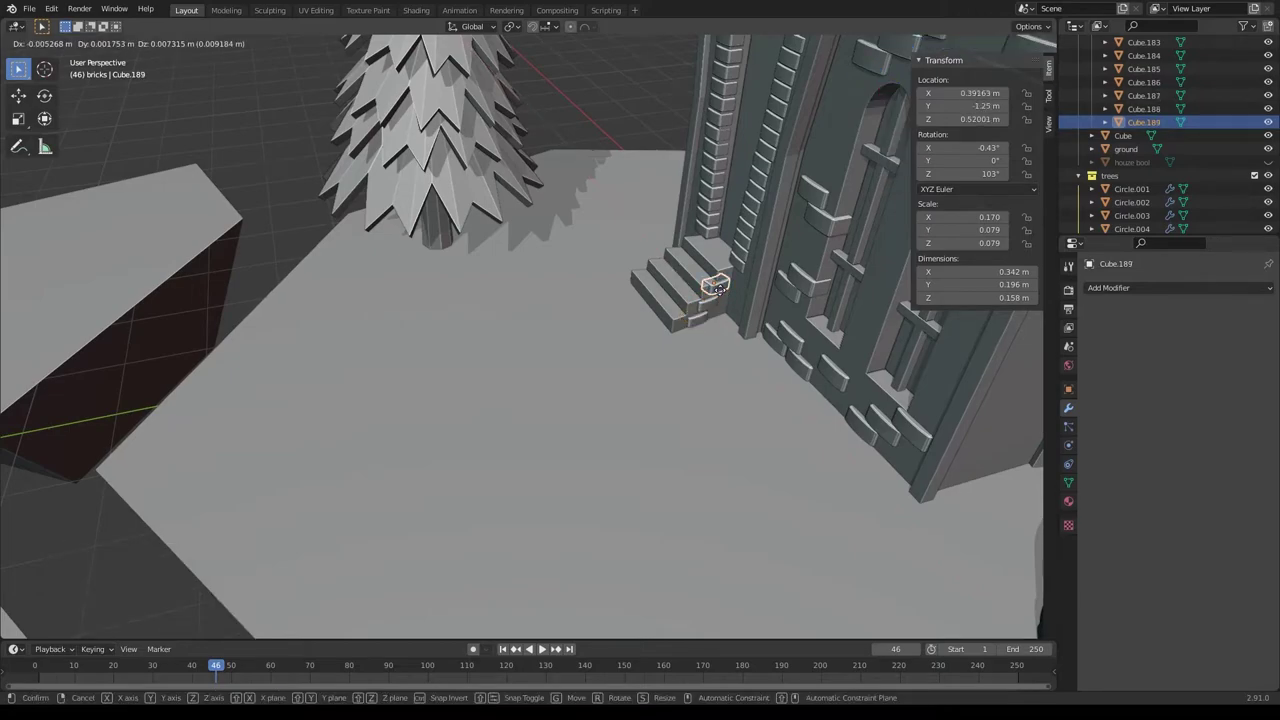
click(730, 287)
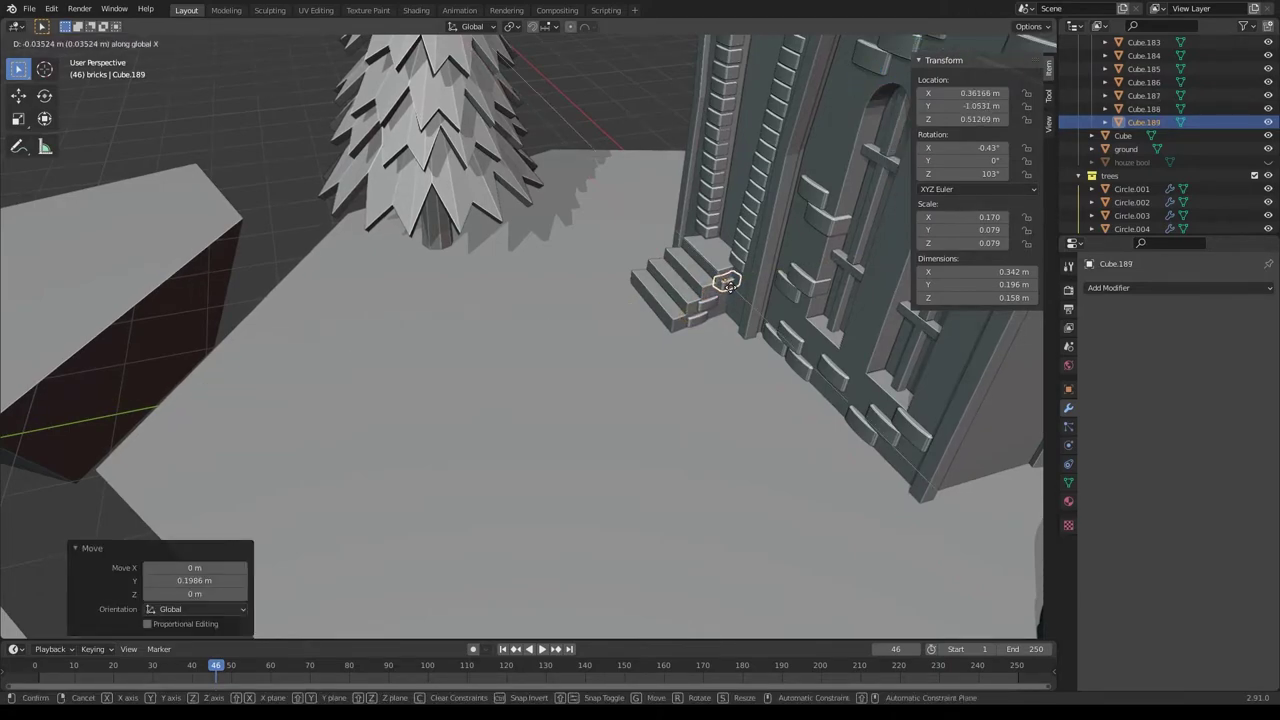
Place copied bricks on the steps' other side, angled along the steps.
shift+click(712, 299)
shift+click(700, 315)
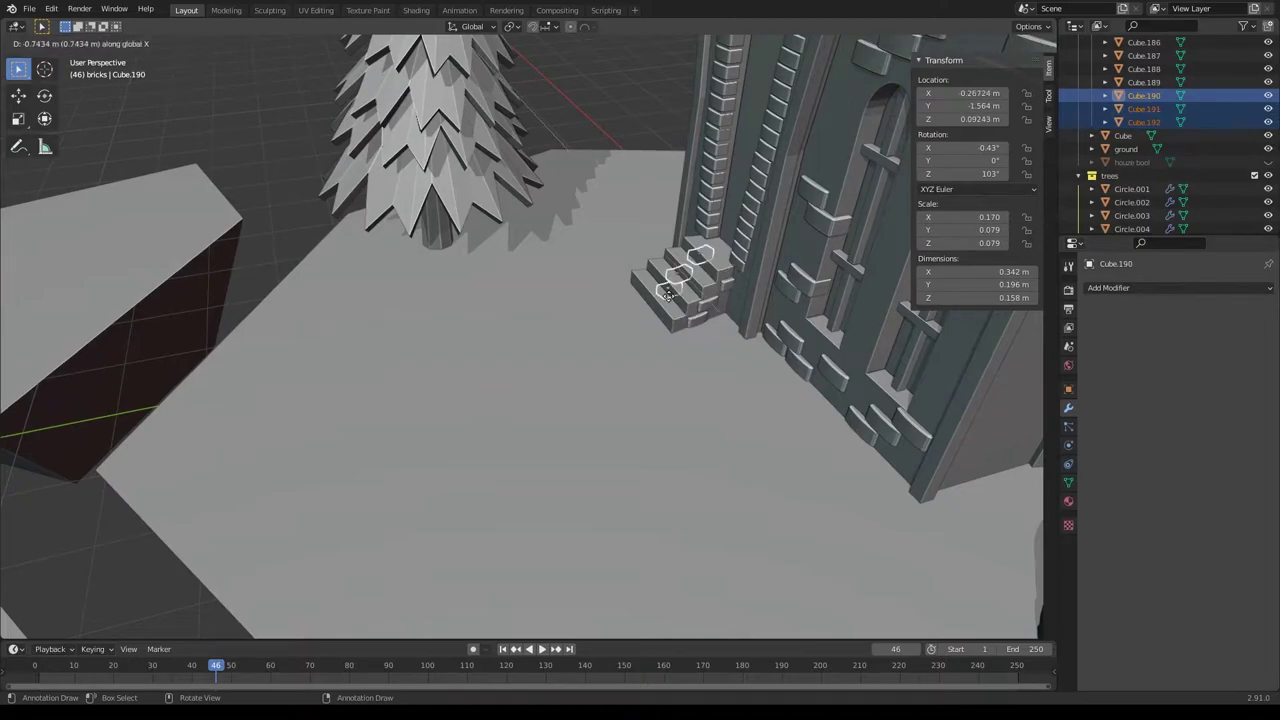
click(667, 293)
key(KP_1)
key(KP_7)
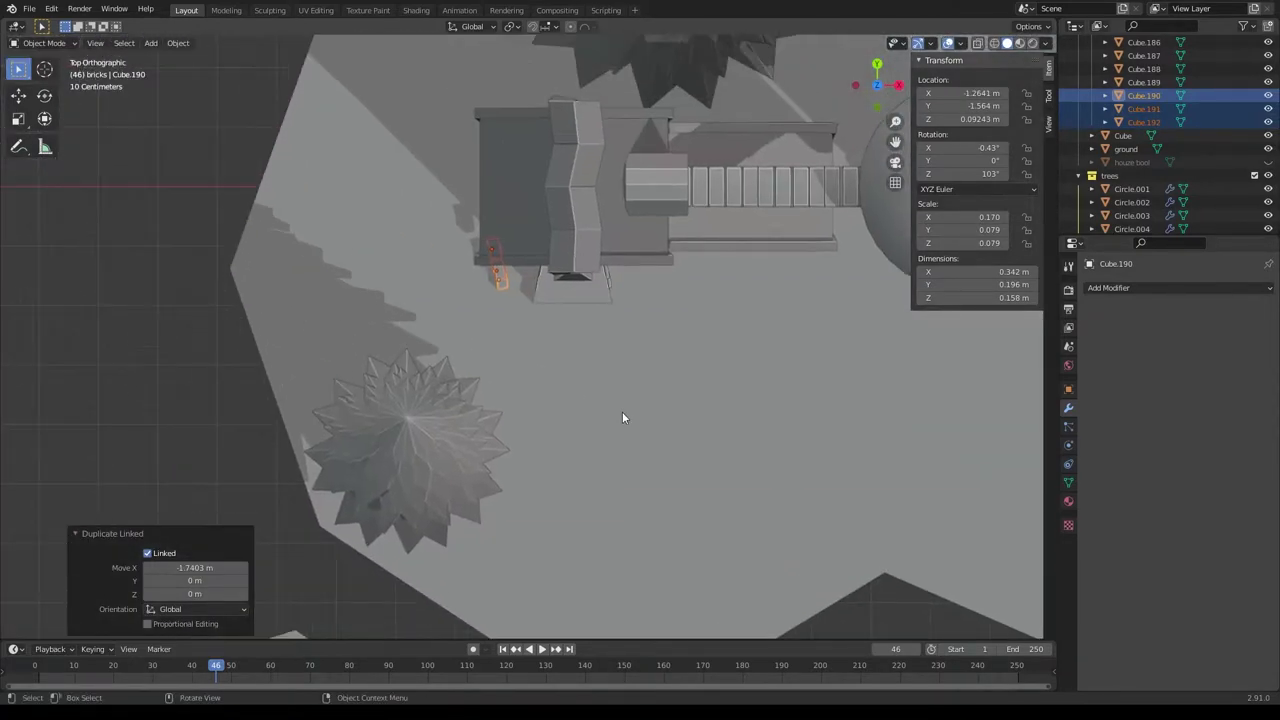
key(r)
click(486, 206)
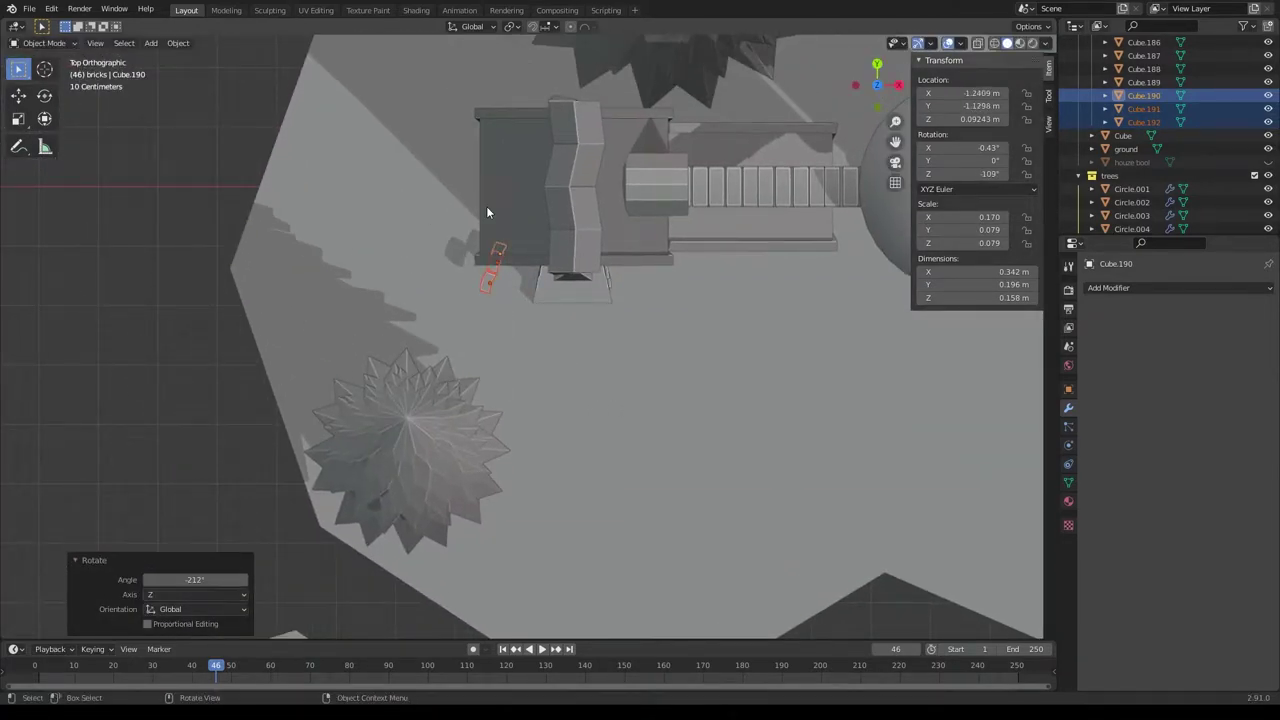
key(g)
click(524, 319)
middle_drag(524, 319, 648, 326)
scroll(648, 326, up, 5)
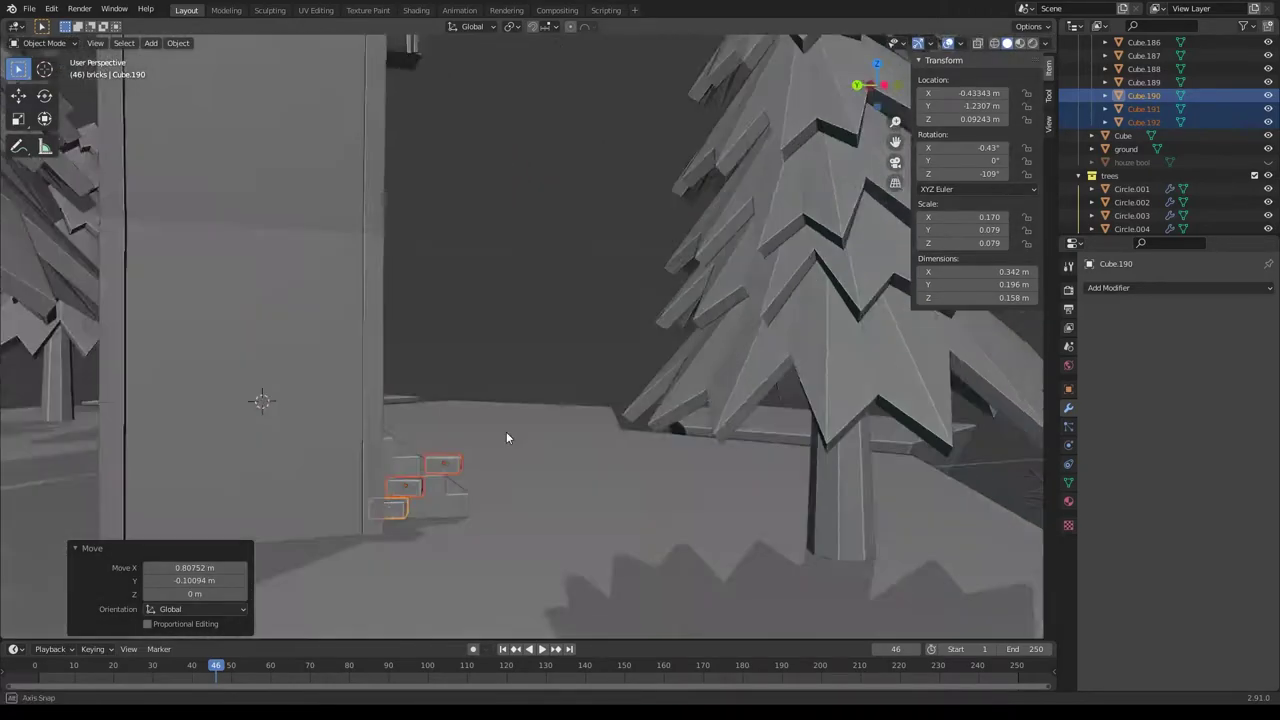
Move the last small brick beside the house wall, then deselect everything.
click(445, 463)
key(g)
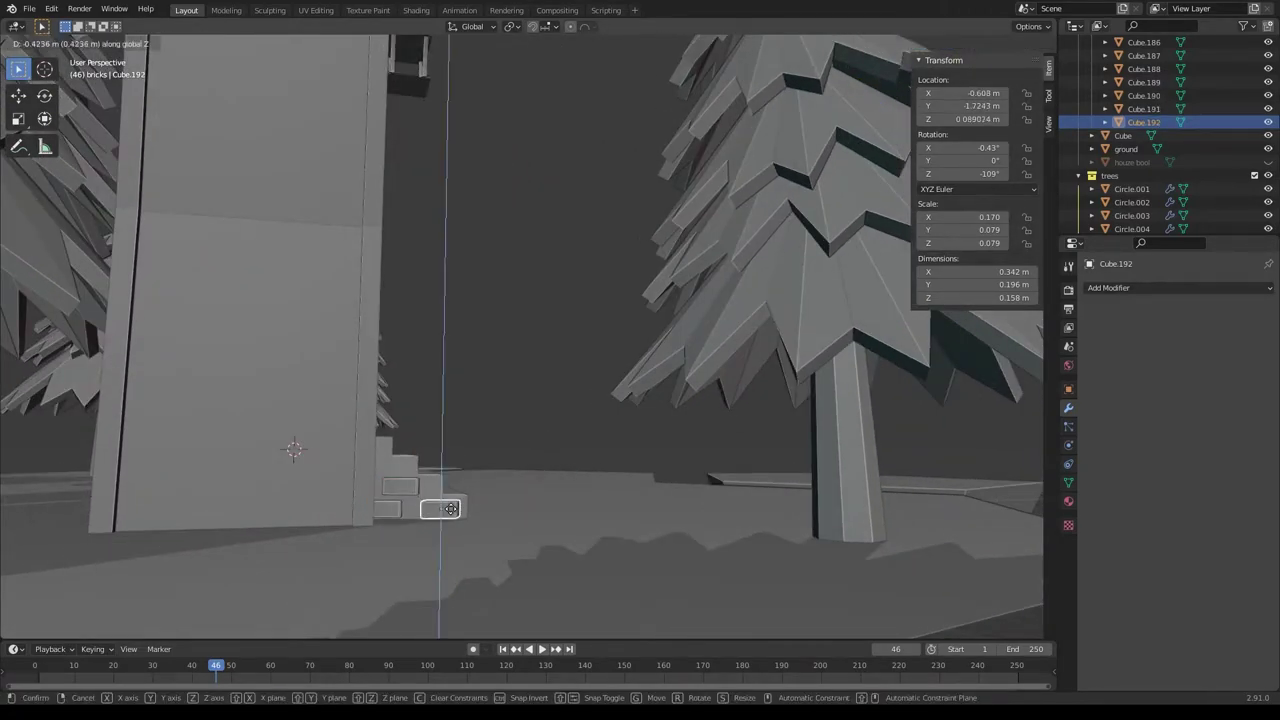
click(451, 509)
middle_drag(450, 512, 337, 413)
scroll(337, 413, down, 5)
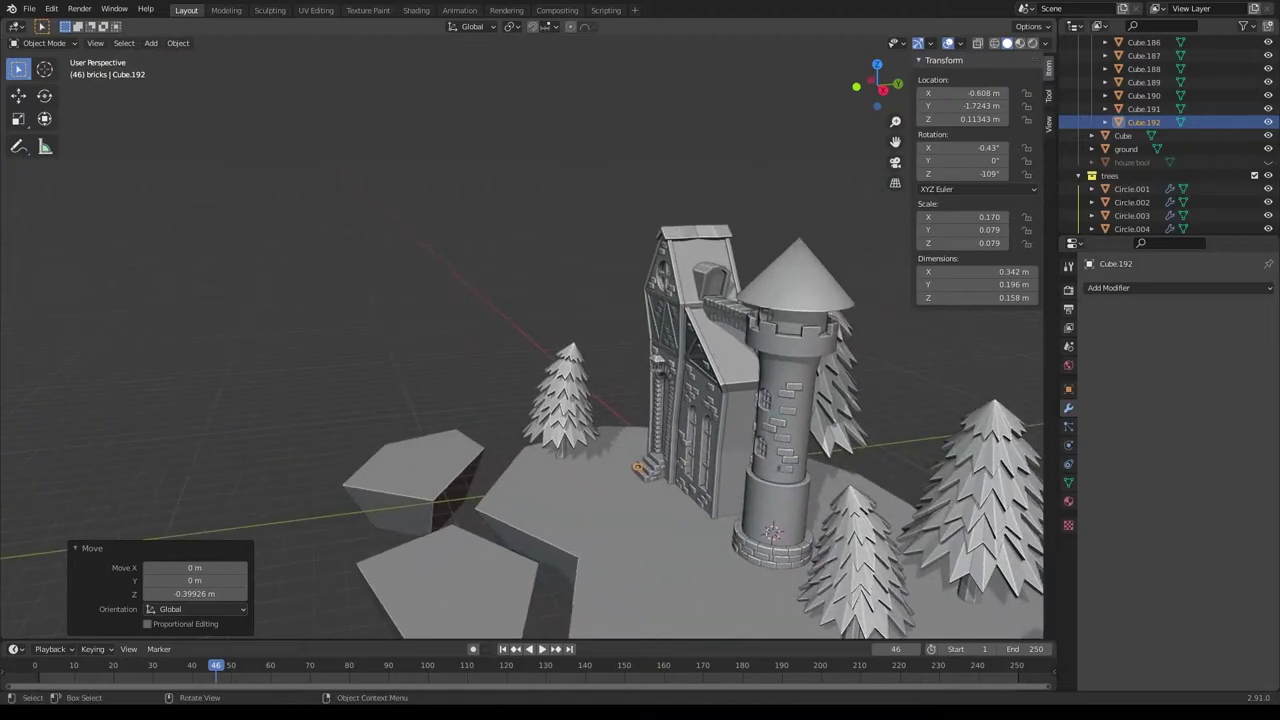
middle_drag(603, 432, 522, 334)
key(alt+a)
Add a new cube and move it along Z and Y.
key(shift+a)
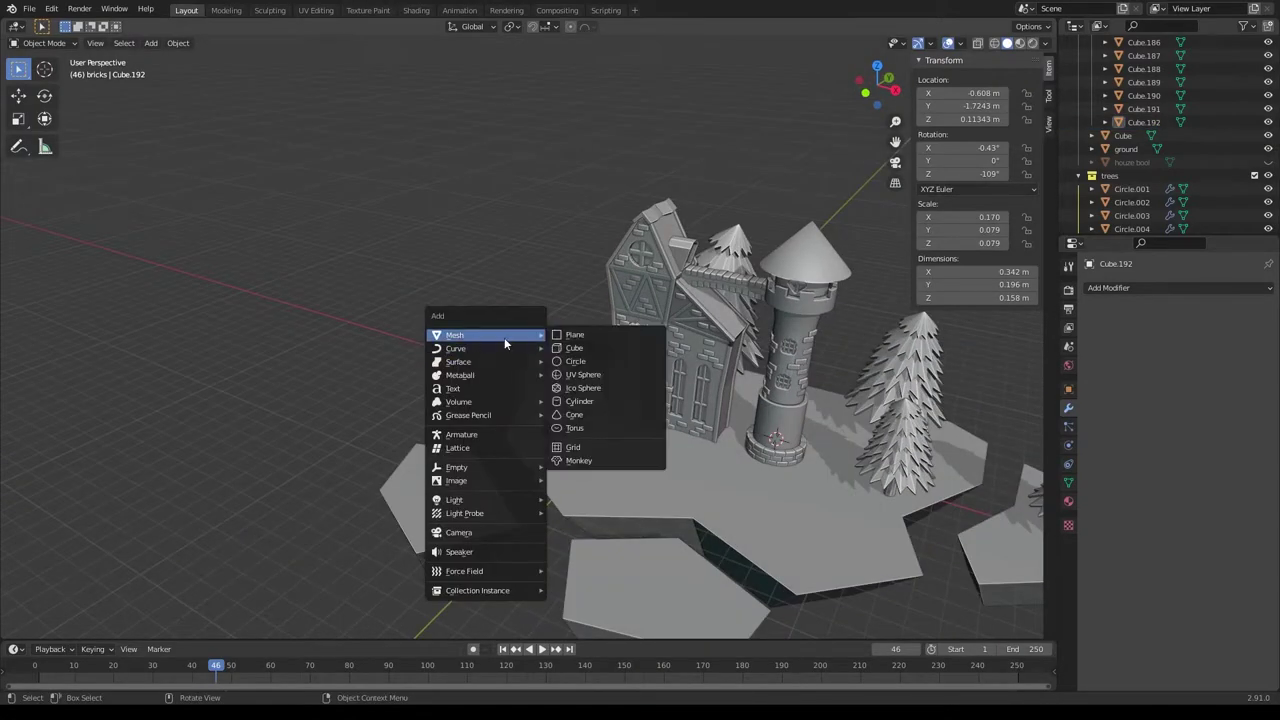
click(586, 348)
key(g)
key(z)
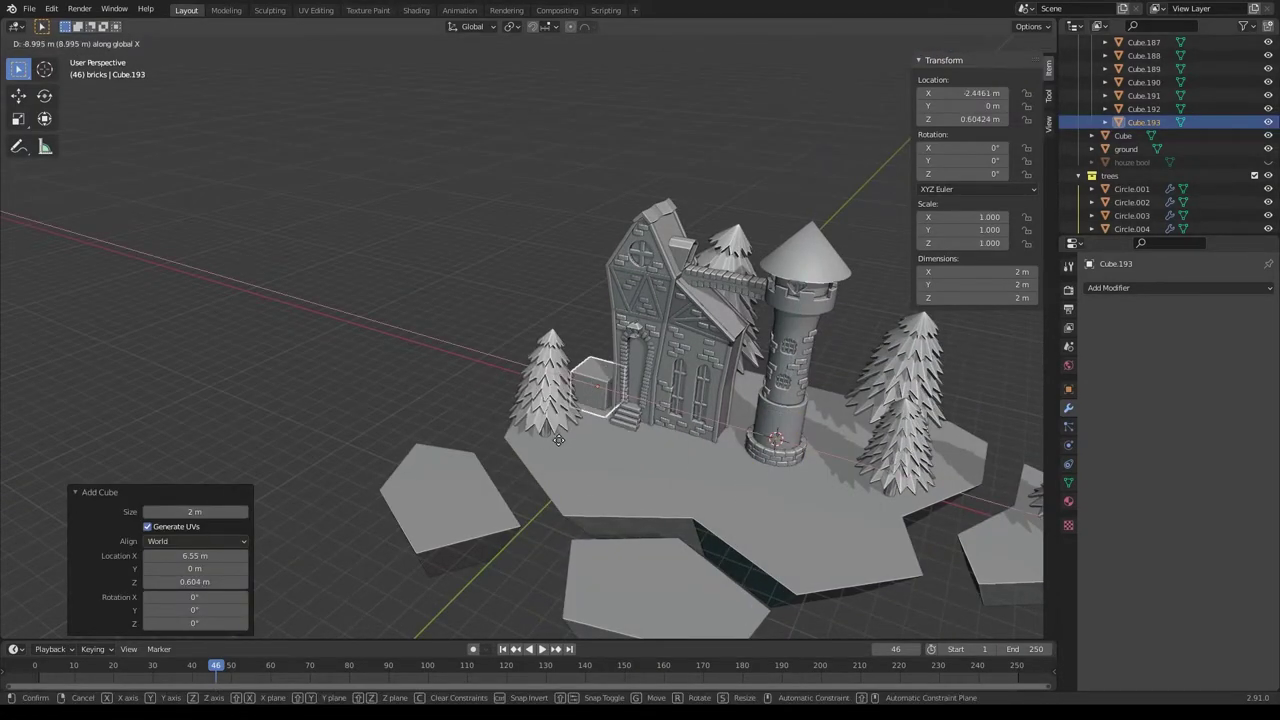
click(582, 453)
key(g)
key(y)
click(560, 470)
Shrink the cube to about 0.43 and flatten it to a quarter height.
key(KP_7)
key(s)
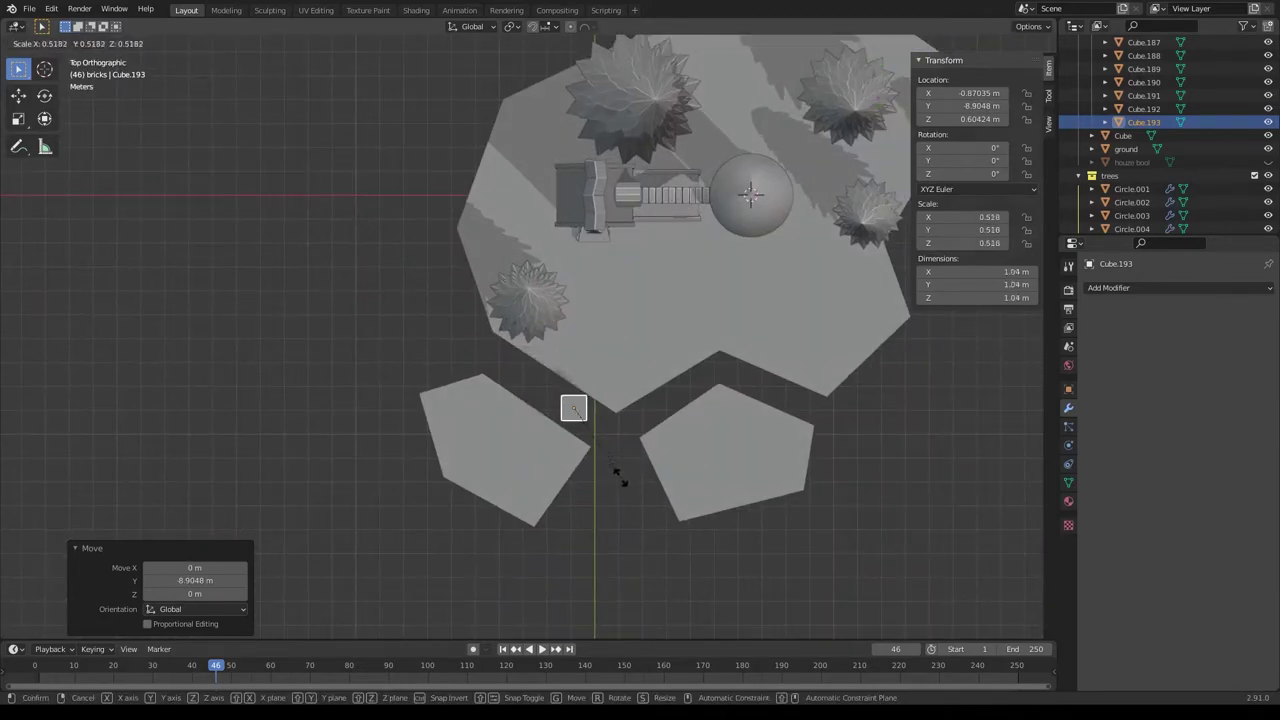
click(610, 465)
key(KP_1)
key(s)
key(z)
click(583, 452)
Enlarge the tile slightly and place it below-left of the islands.
key(KP_7)
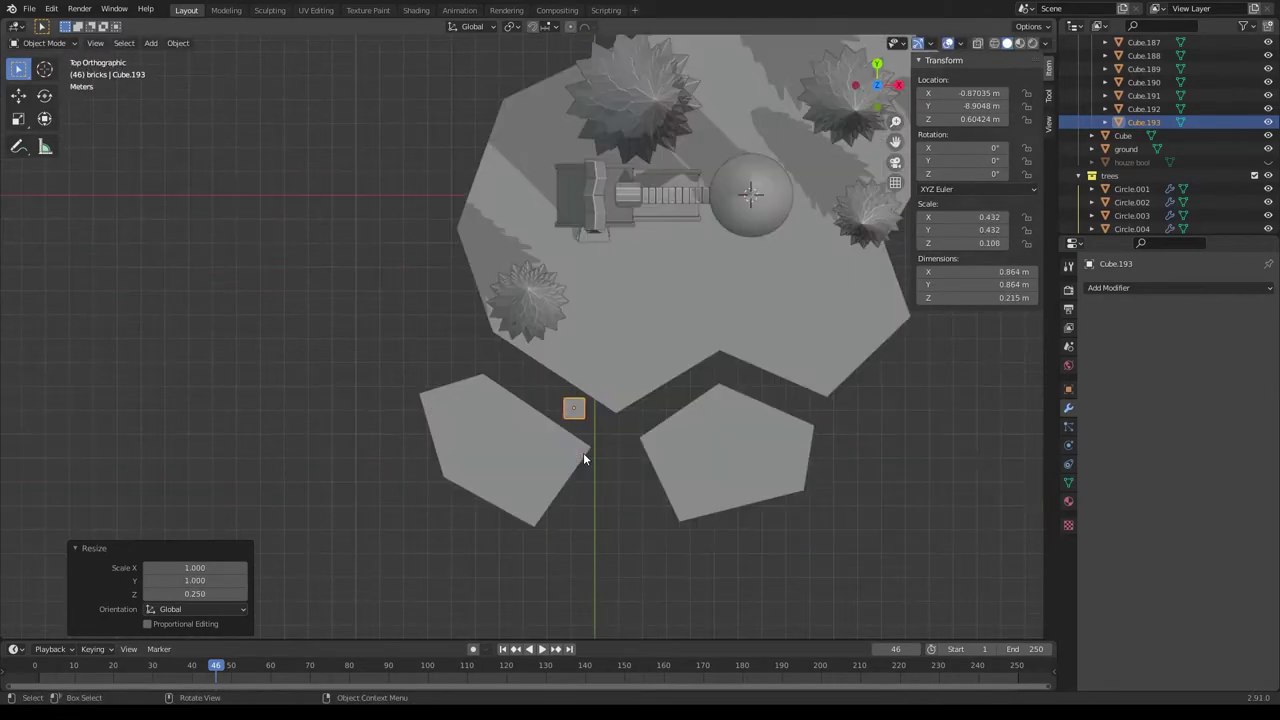
key(s)
click(585, 456)
scroll(574, 458, down, 3)
key(g)
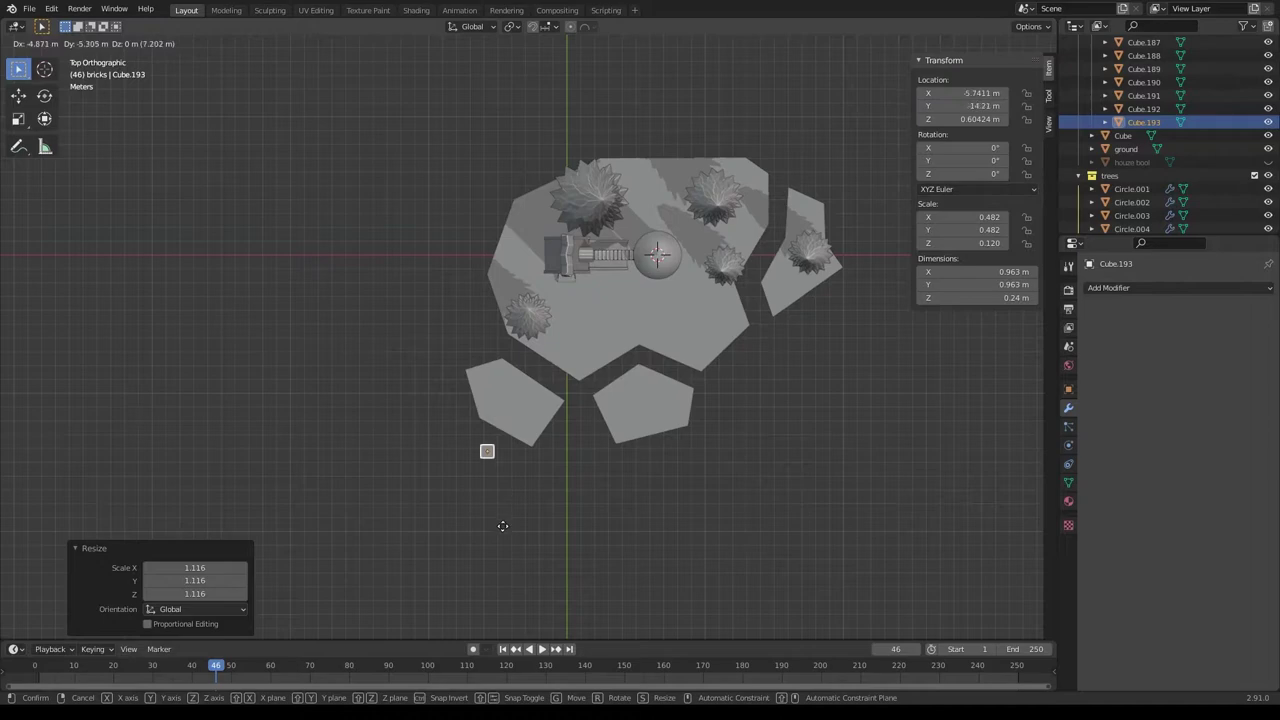
click(493, 527)
Add two Array modifiers to the tile: 15 along X and 12 along Y.
click(1180, 287)
click(1020, 329)
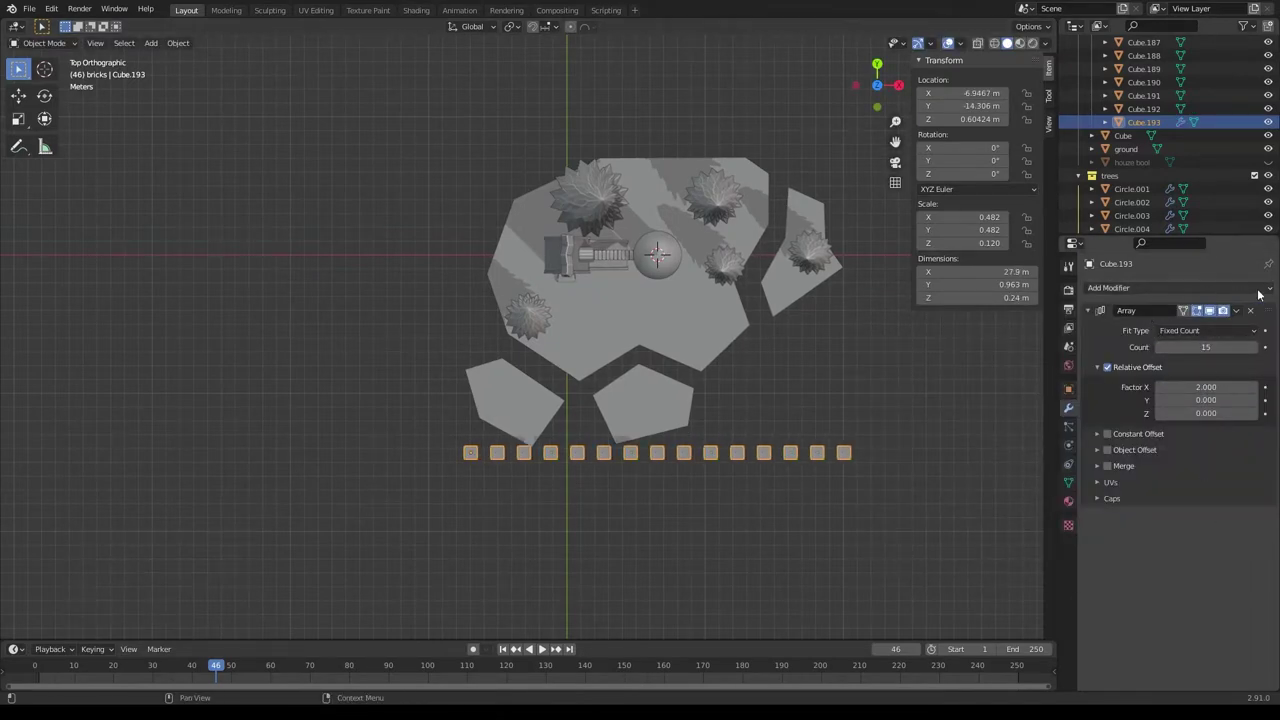
click(1088, 310)
click(1180, 287)
click(1014, 330)
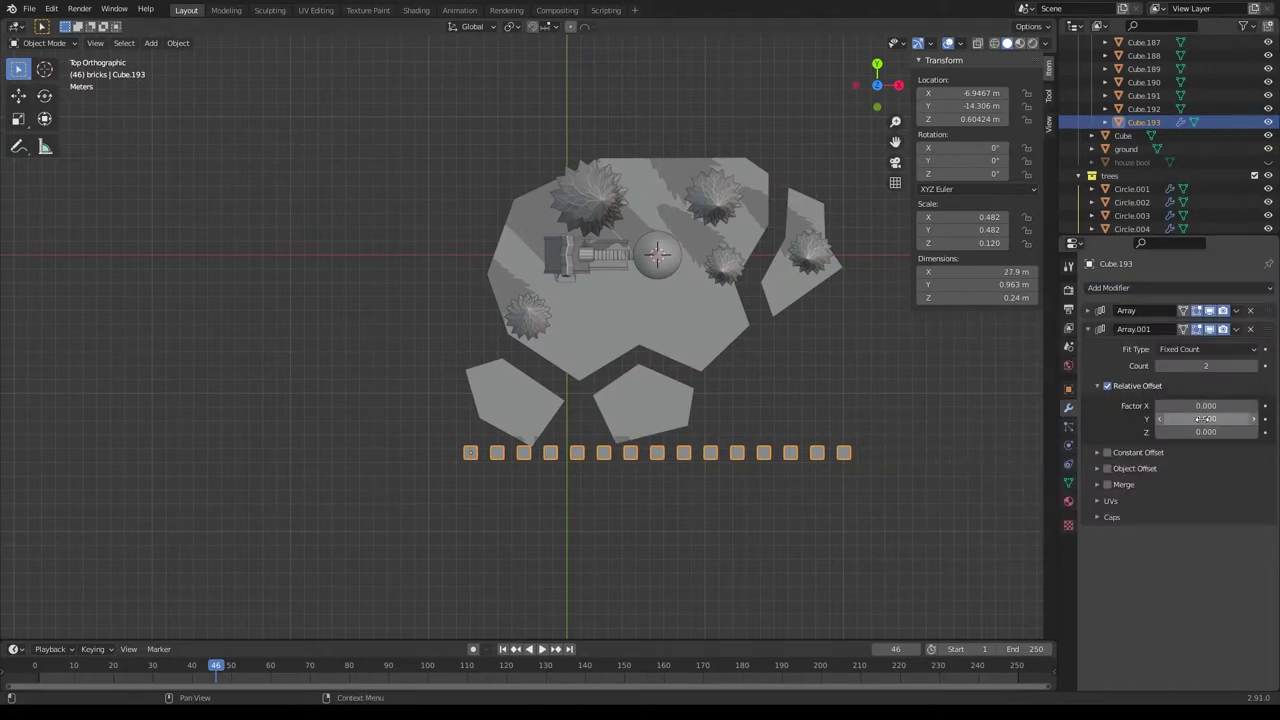
drag(1248, 366, 1252, 366)
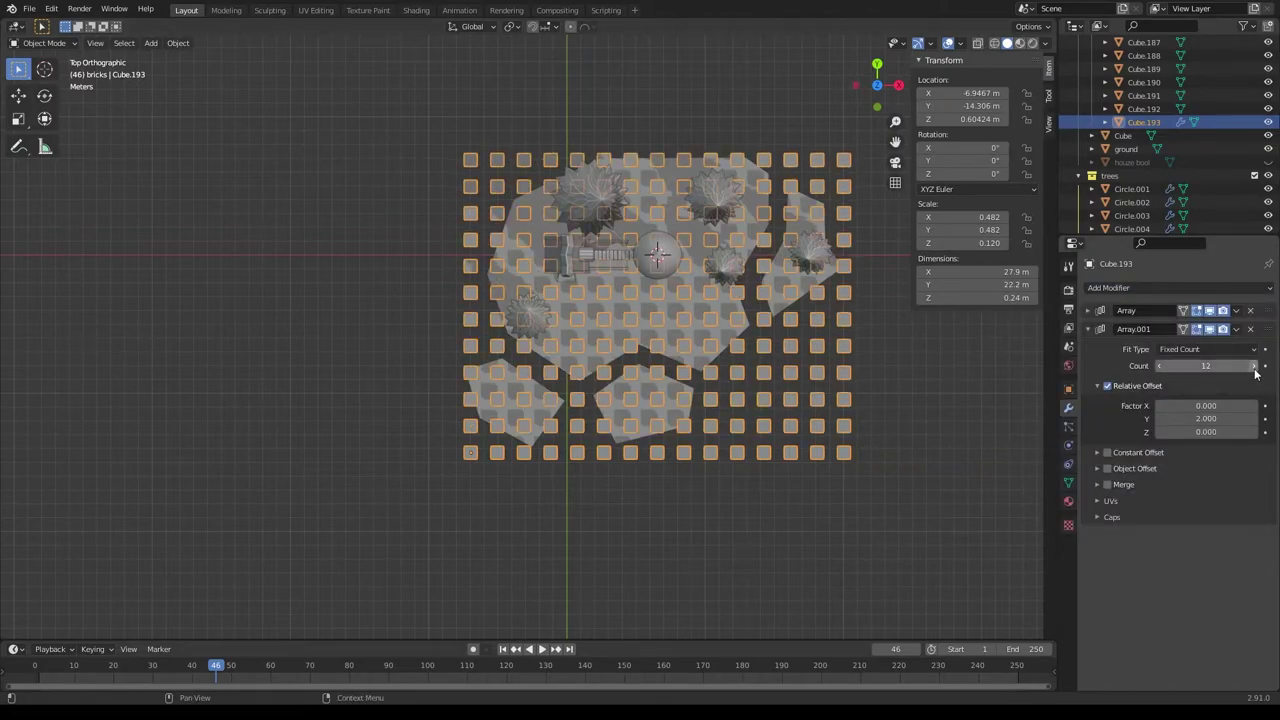
key(Tab)
Subdivide the tile mesh once in Edit Mode.
middle_drag(471, 455, 518, 443)
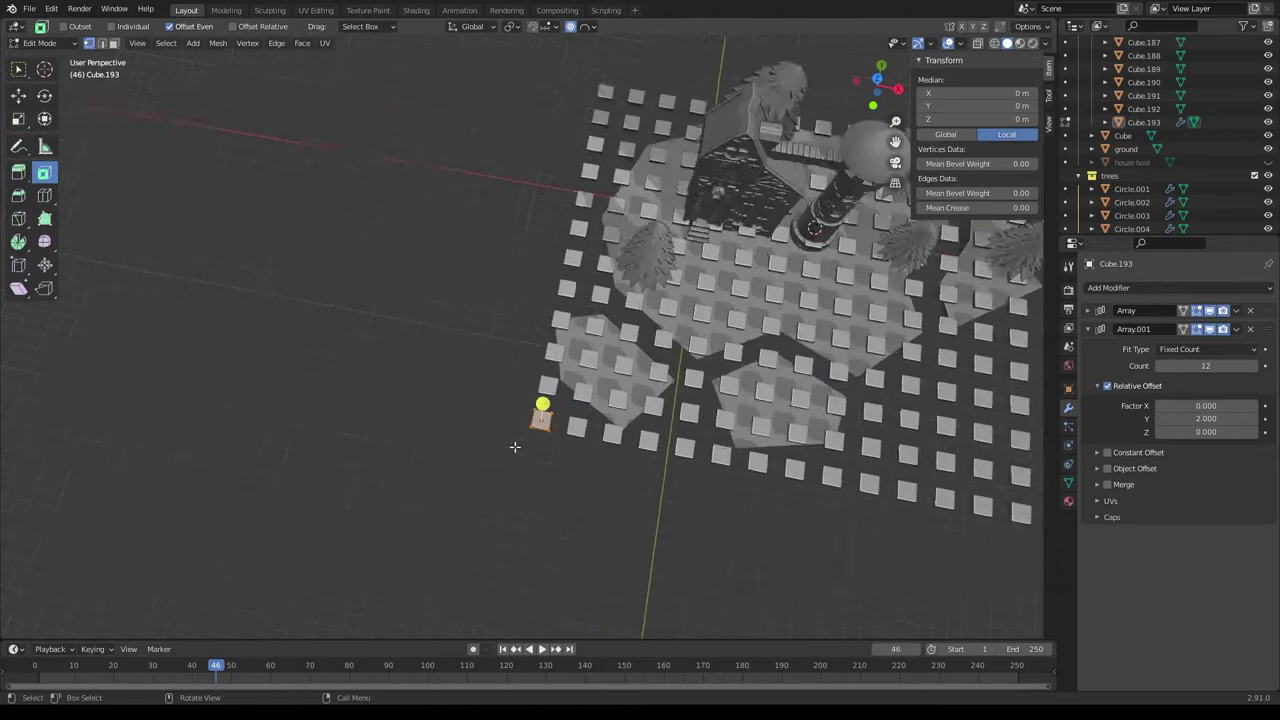
click(18, 70)
right_click(517, 424)
click(517, 405)
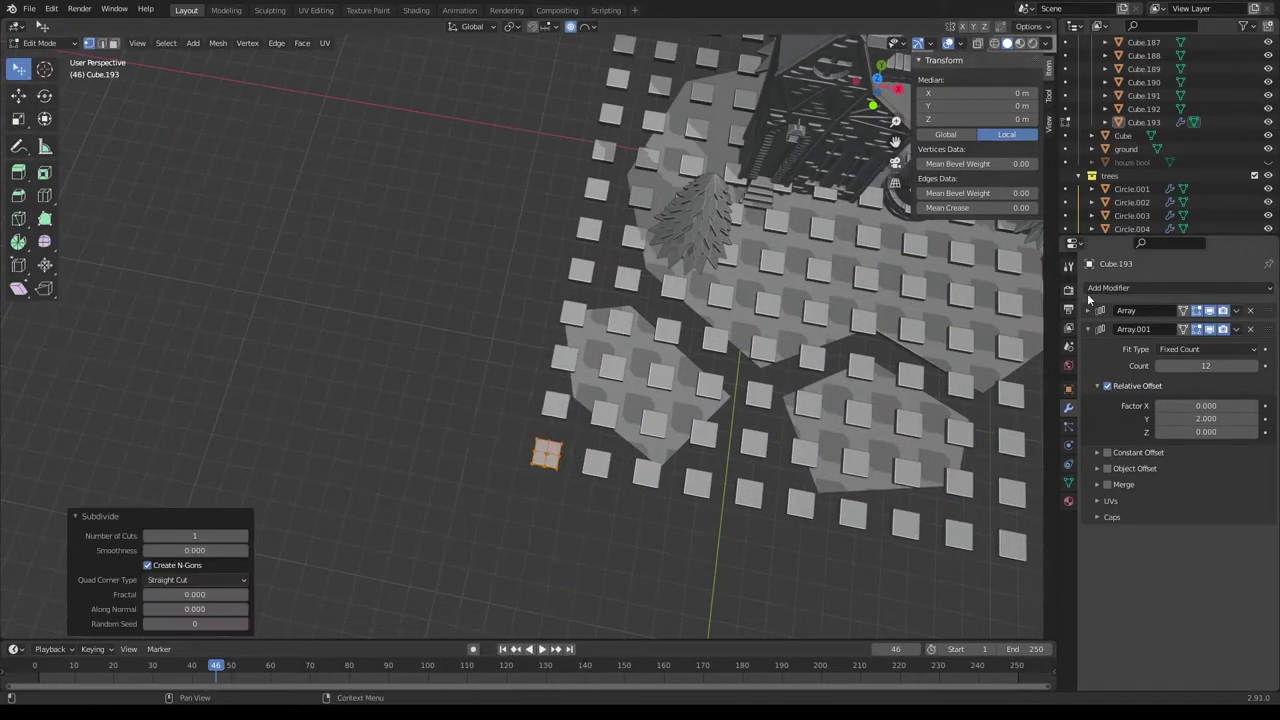
key(Tab)
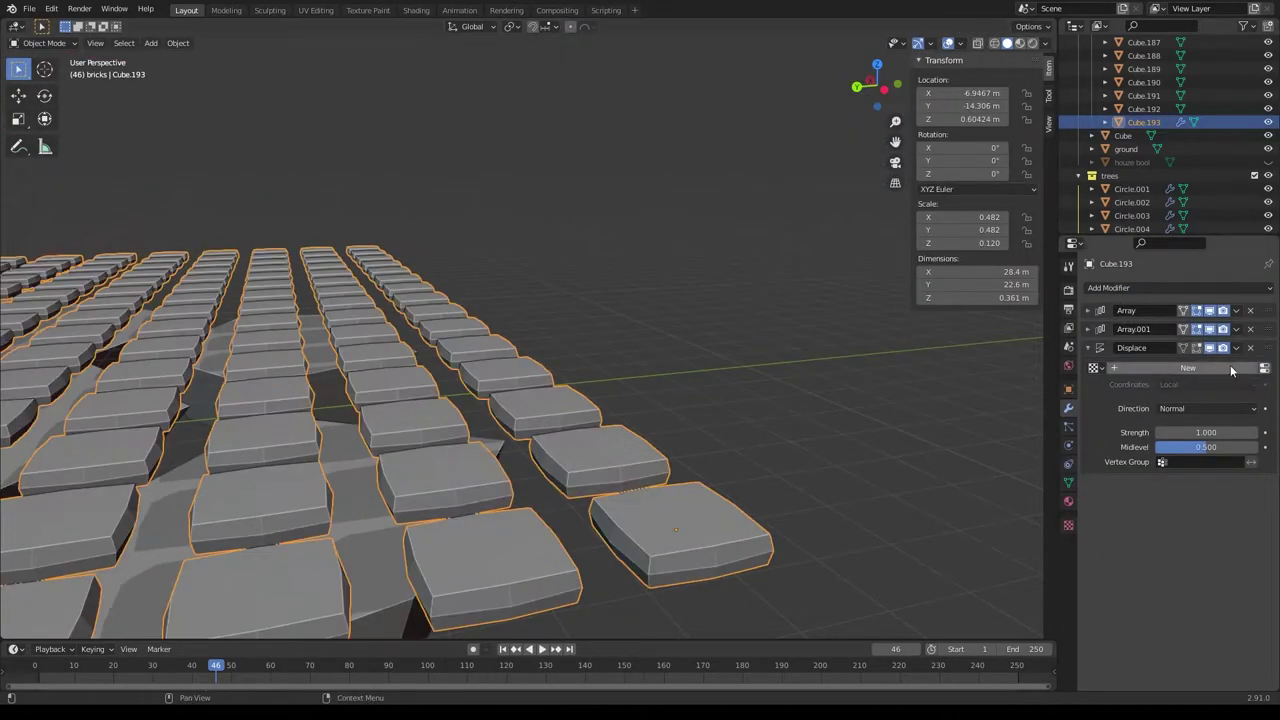
Set the Displace modifier direction to Z and give it a new Voronoi texture.
key(KP_7)
scroll(894, 422, down, 3)
click(1176, 408)
click(1176, 426)
click(1178, 410)
click(1162, 453)
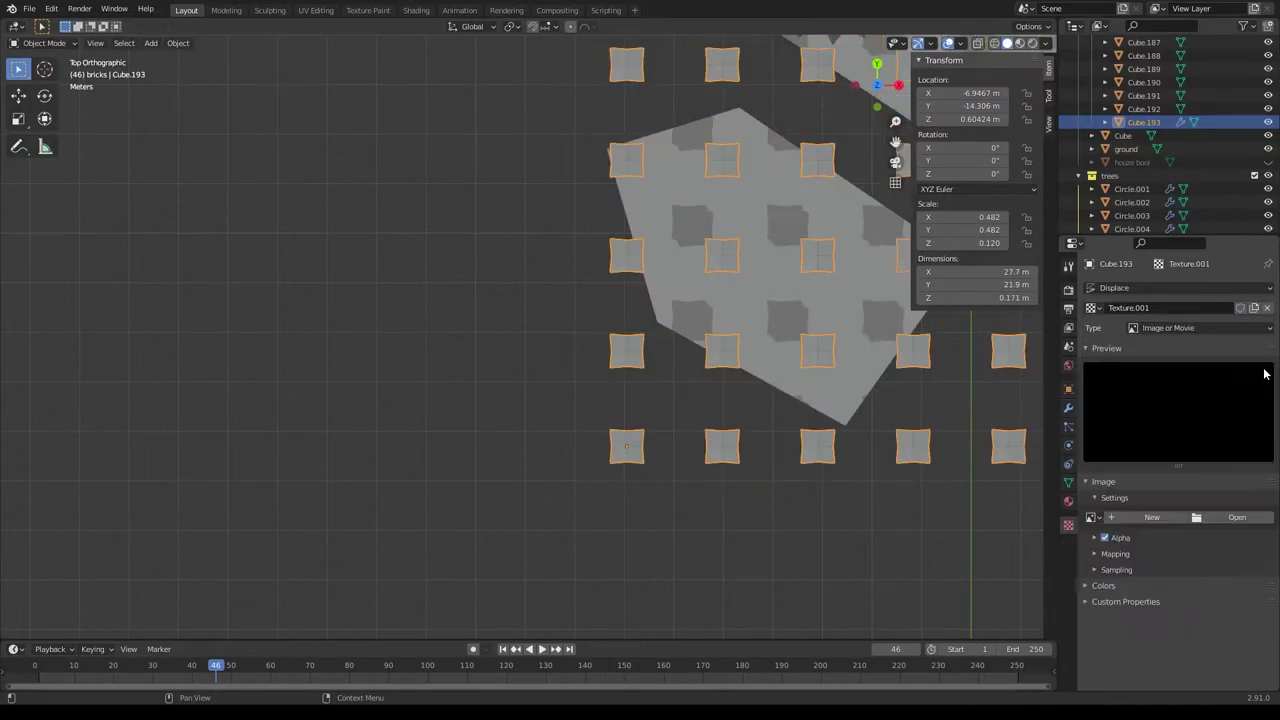
click(1163, 491)
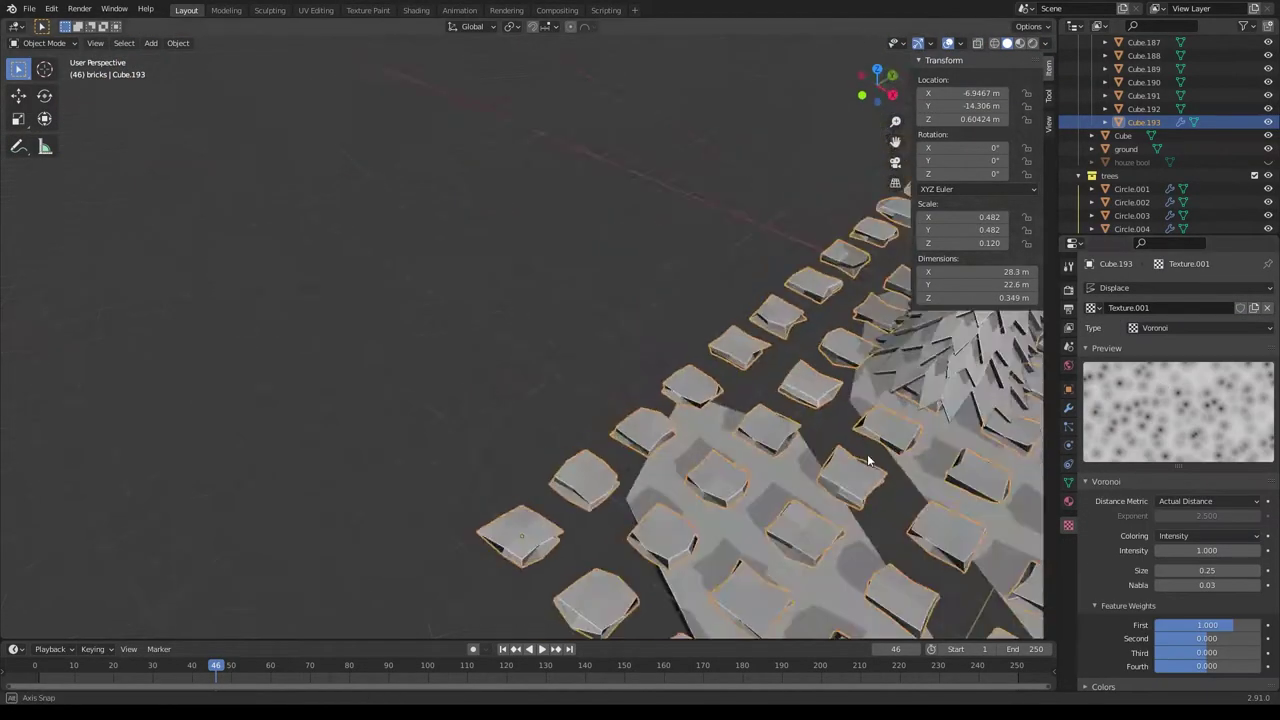
Raise the displacement strength to 2 so the tiles become bumpy.
middle_drag(870, 451, 910, 453)
click(1068, 408)
drag(1168, 451, 1200, 451)
key(Tab)
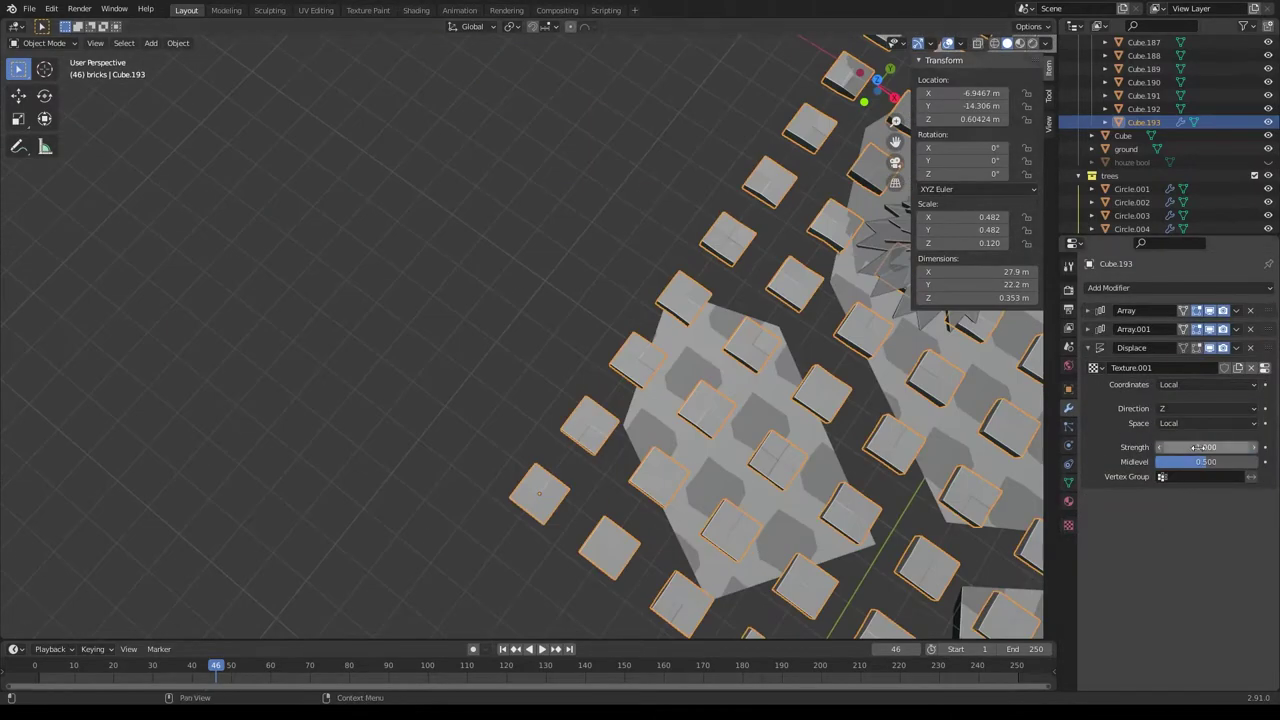
middle_drag(560, 450, 608, 496)
Put the tile grid into a new ground collection and collapse the trees collection.
click(383, 431)
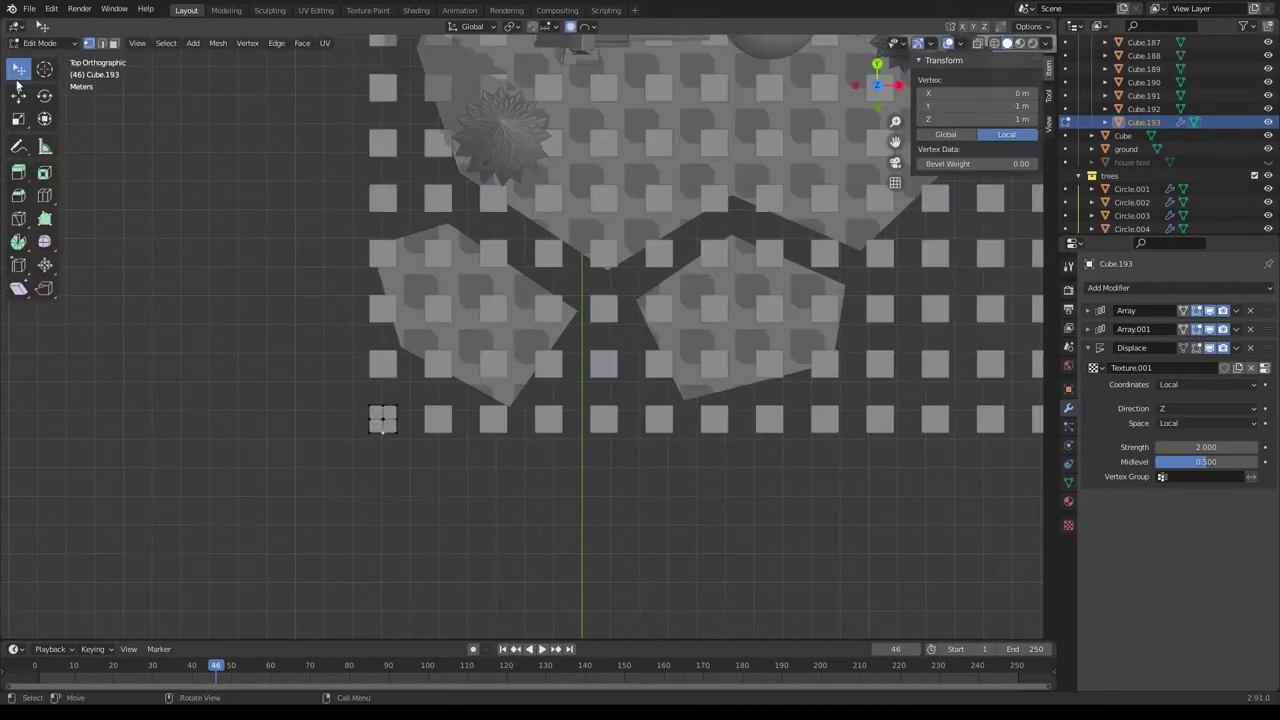
key(Tab)
key(Tab)
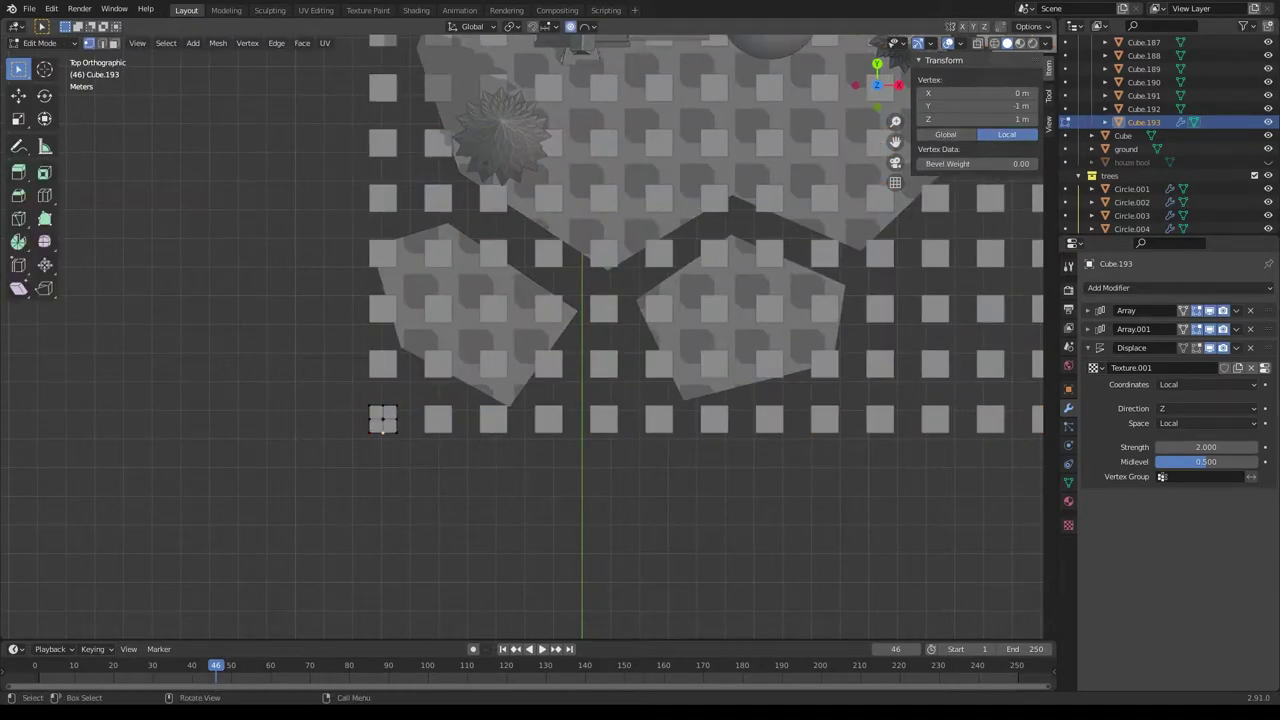
scroll(1150, 150, down, 5)
right_click(1115, 225)
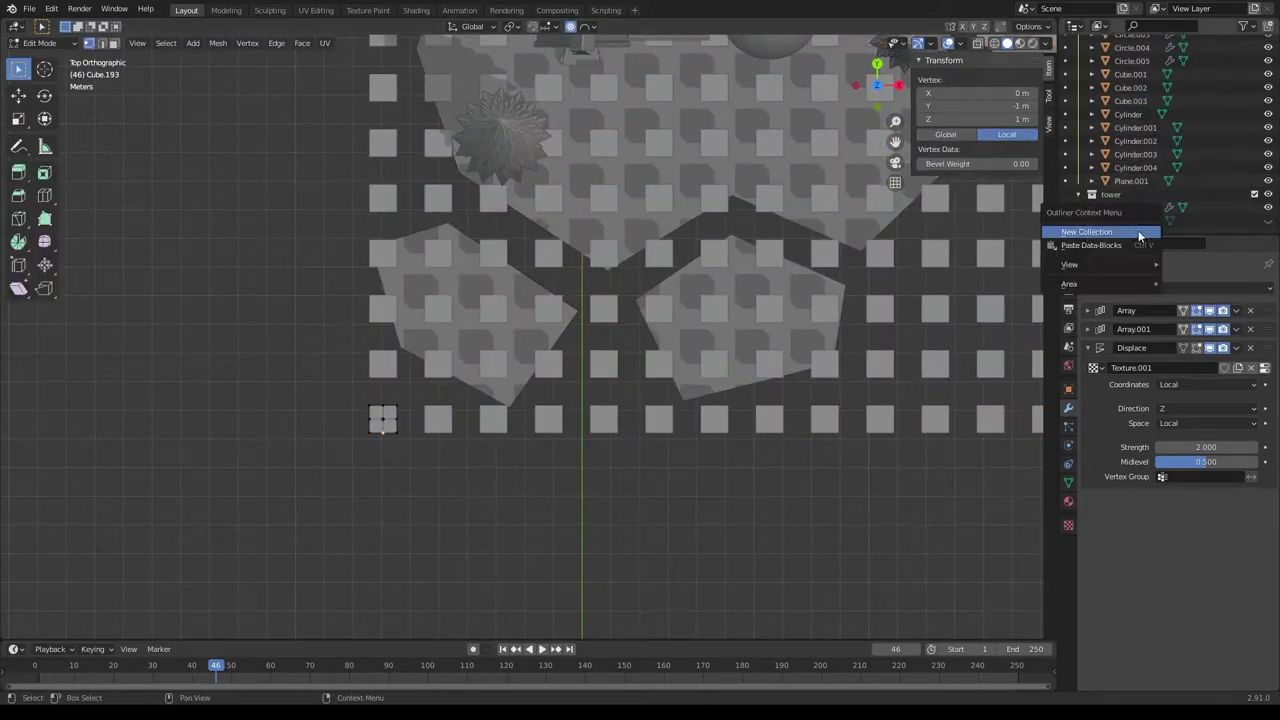
click(1119, 225)
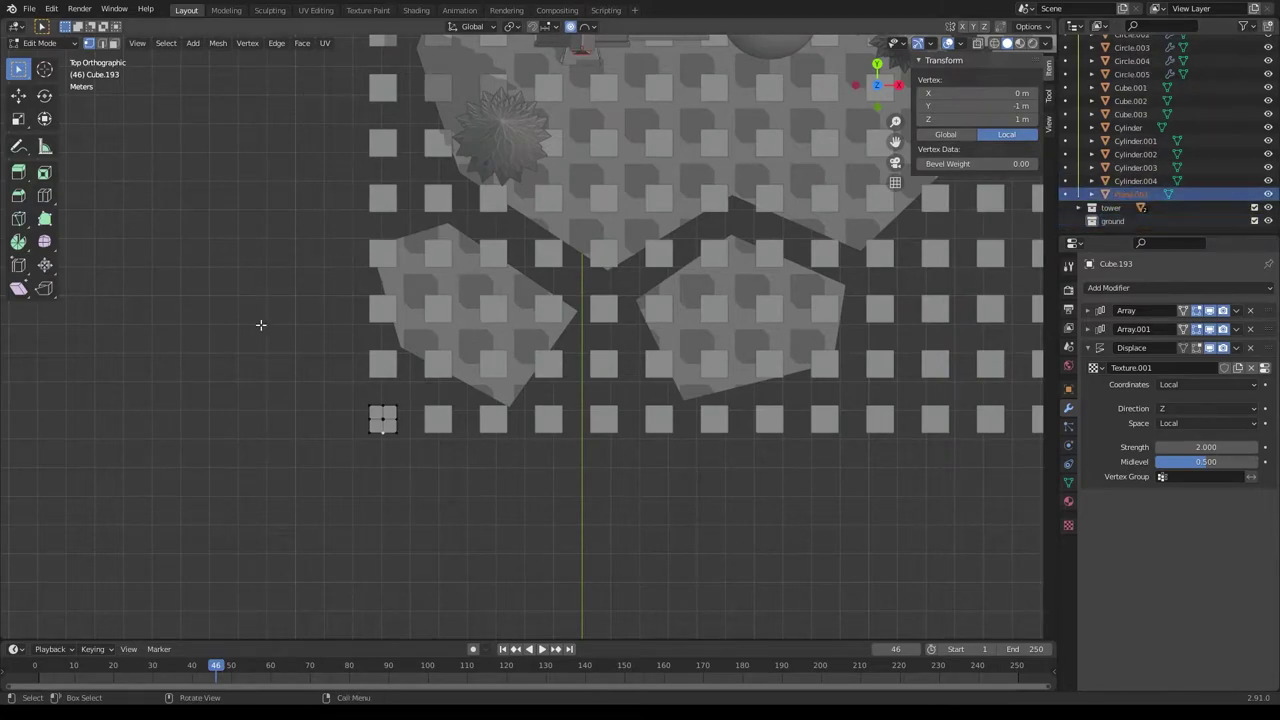
key(Tab)
scroll(1134, 100, up, 4)
click(1079, 61)
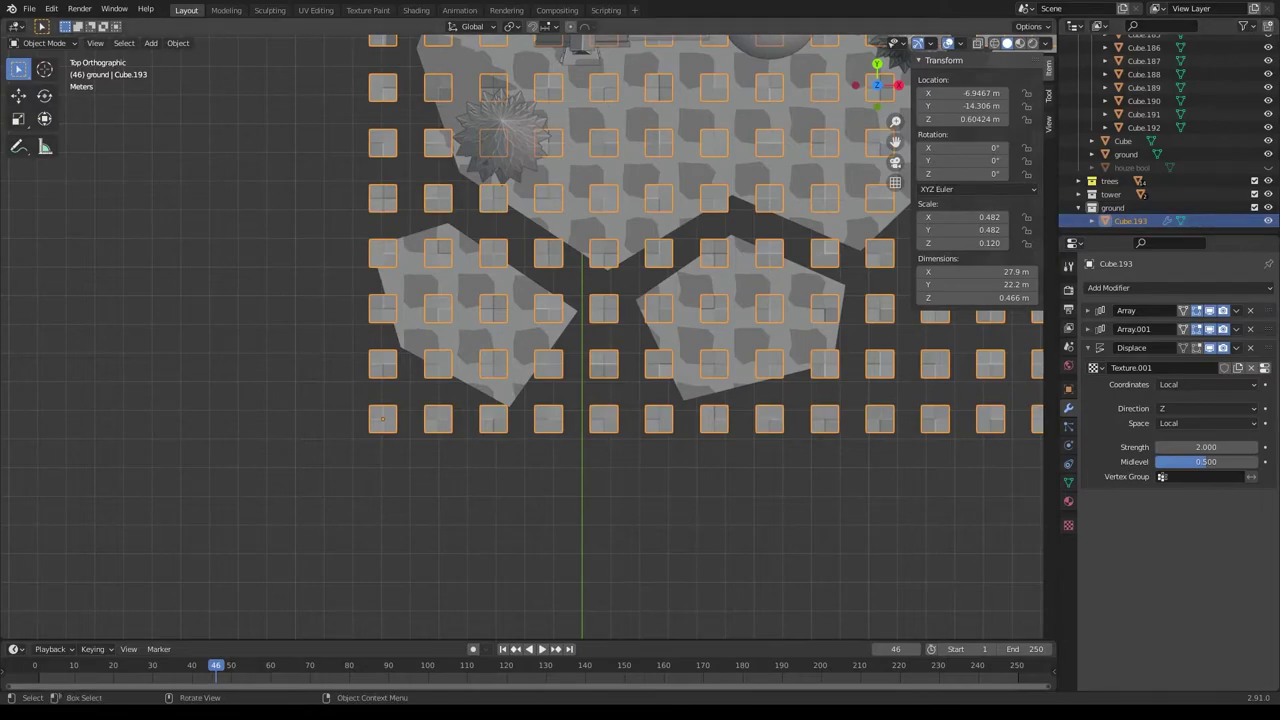
Lower the tile grid about 0.6 m along Z and apply its modifiers.
key(KP_1)
key(g)
key(z)
key(Return)
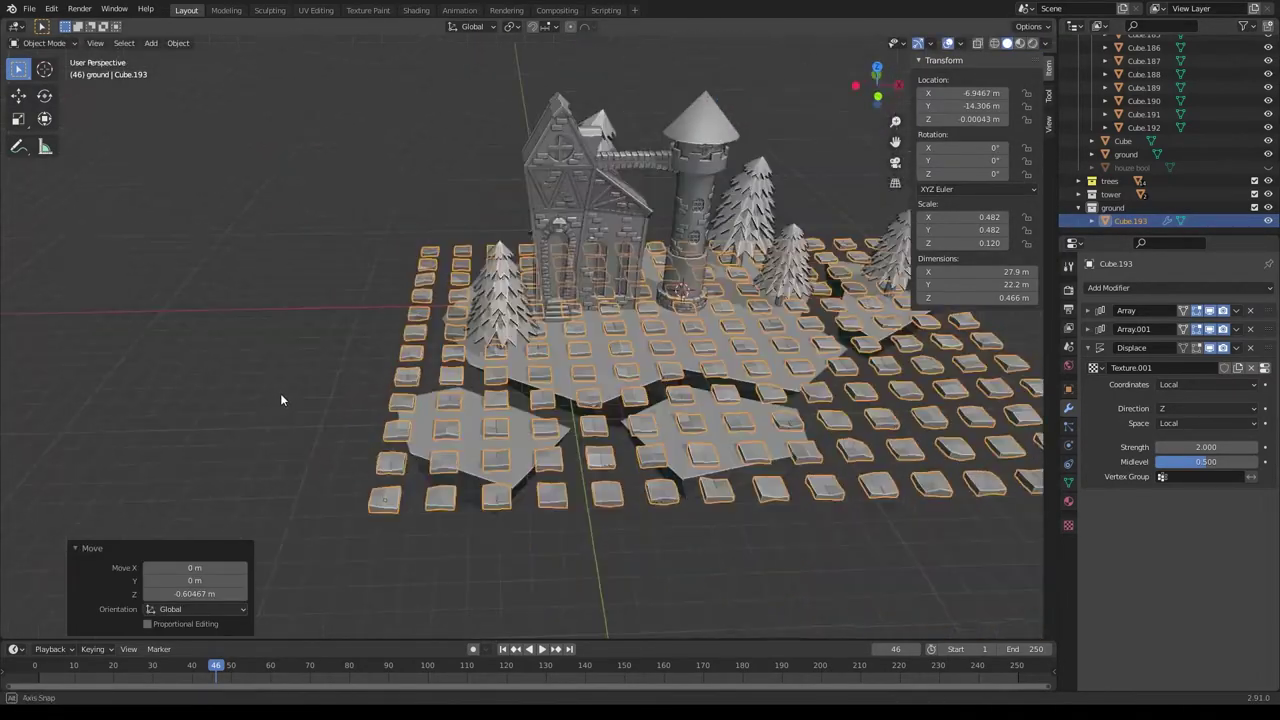
key(ctrl+a)
key(ctrl+a)
key(ctrl+a)
Separate the grid by loose parts into individual tile objects and select them all.
key(Tab)
middle_drag(640, 350, 438, 139)
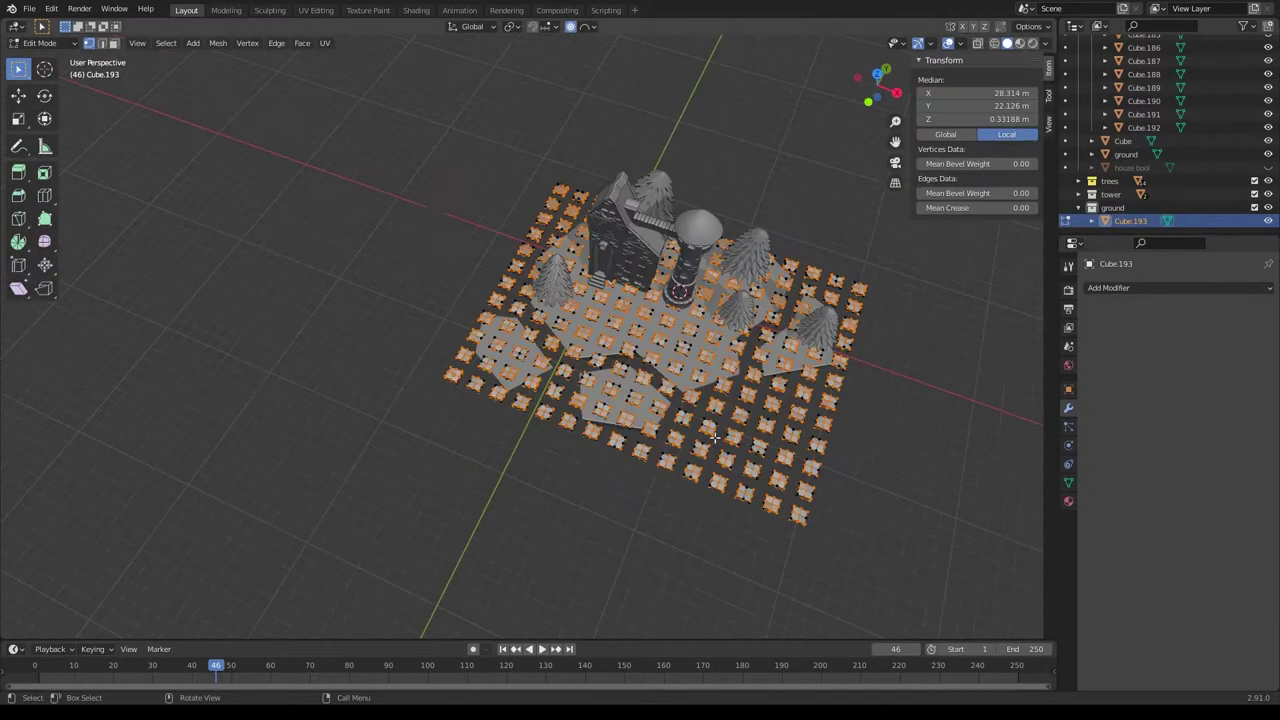
key(b)
key(p)
click(417, 143)
key(Tab)
drag(434, 109, 948, 575)
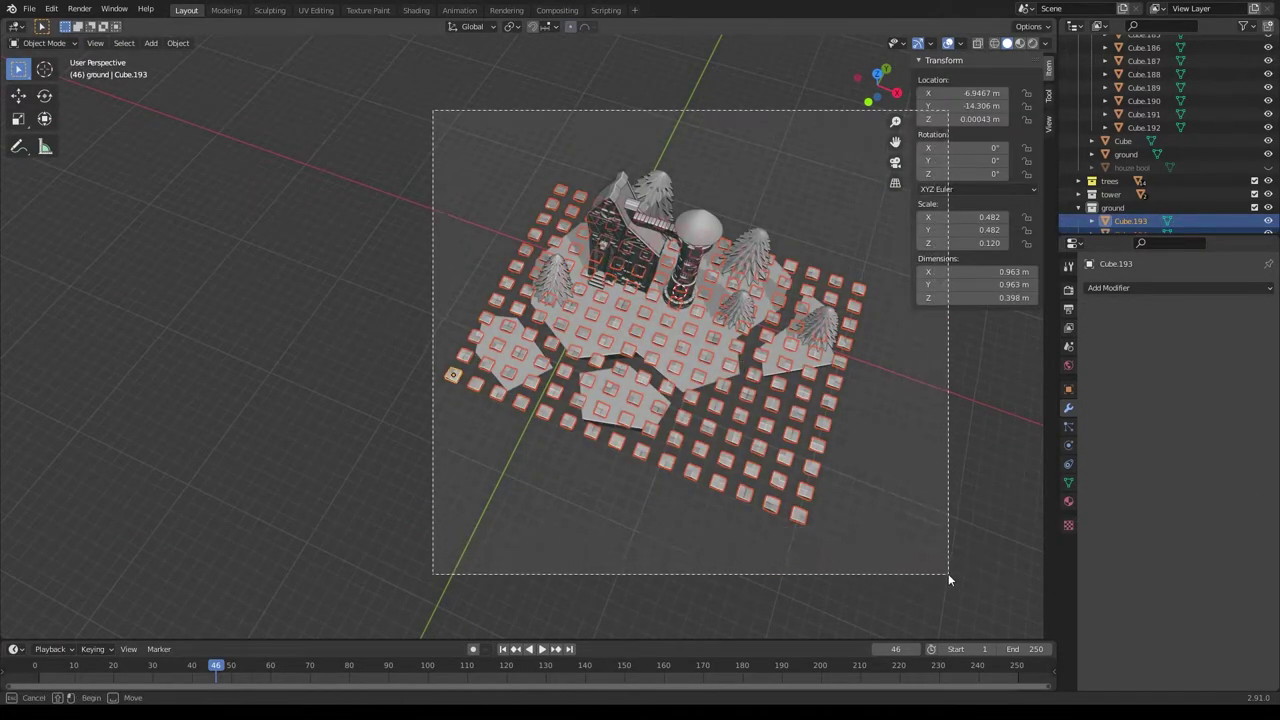
key(KP_7)
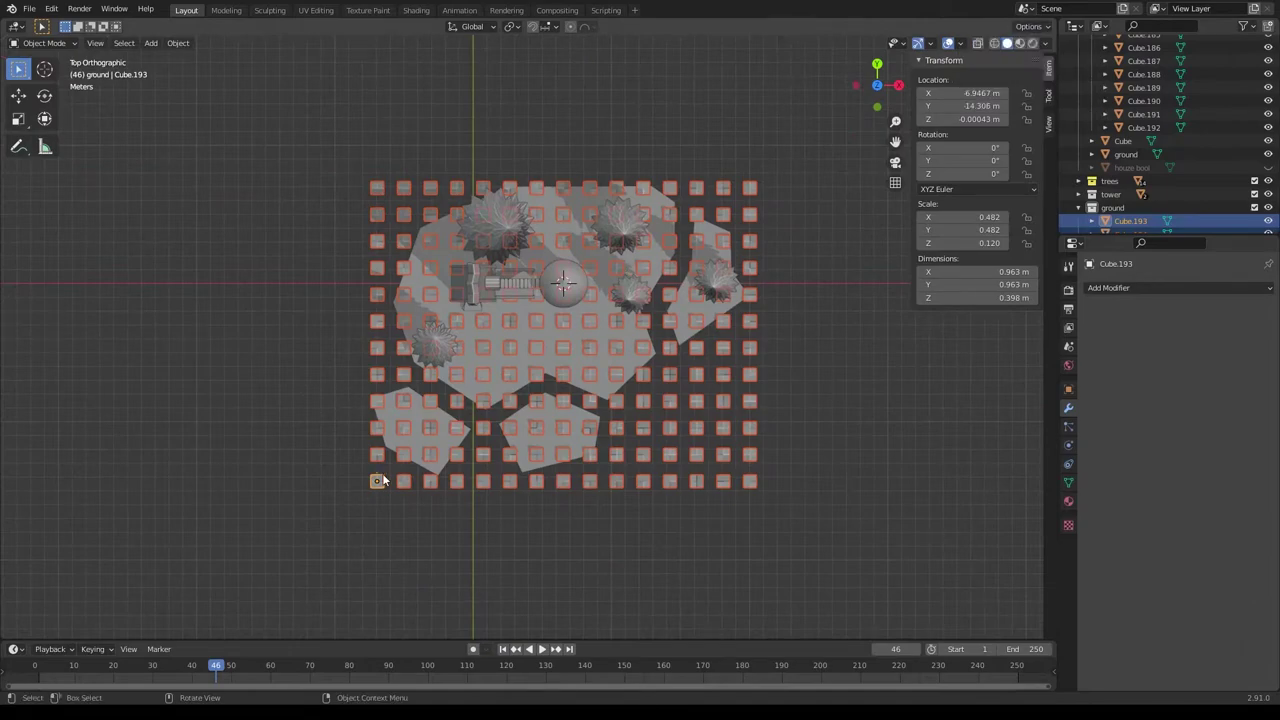
click(522, 321)
middle_drag(522, 321, 700, 250)
Try a Randomize Transform on all tiles with zero X rotation, then undo it.
key(a)
click(178, 42)
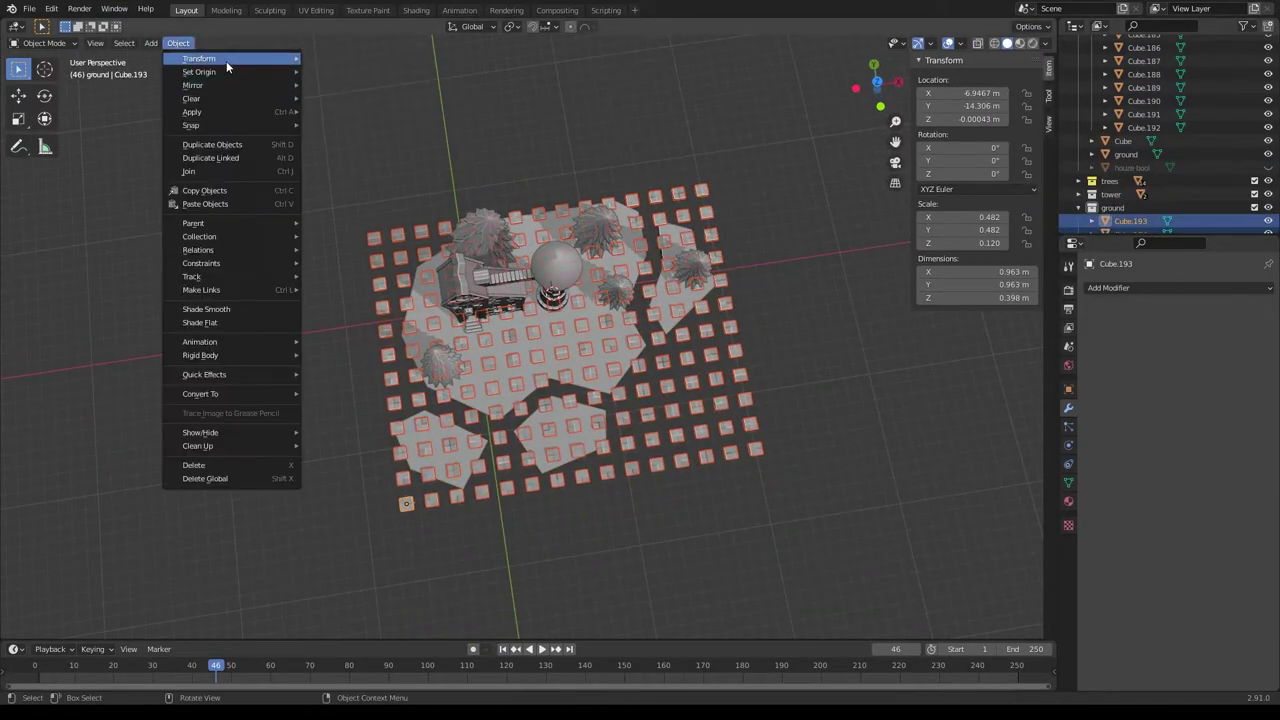
click(360, 290)
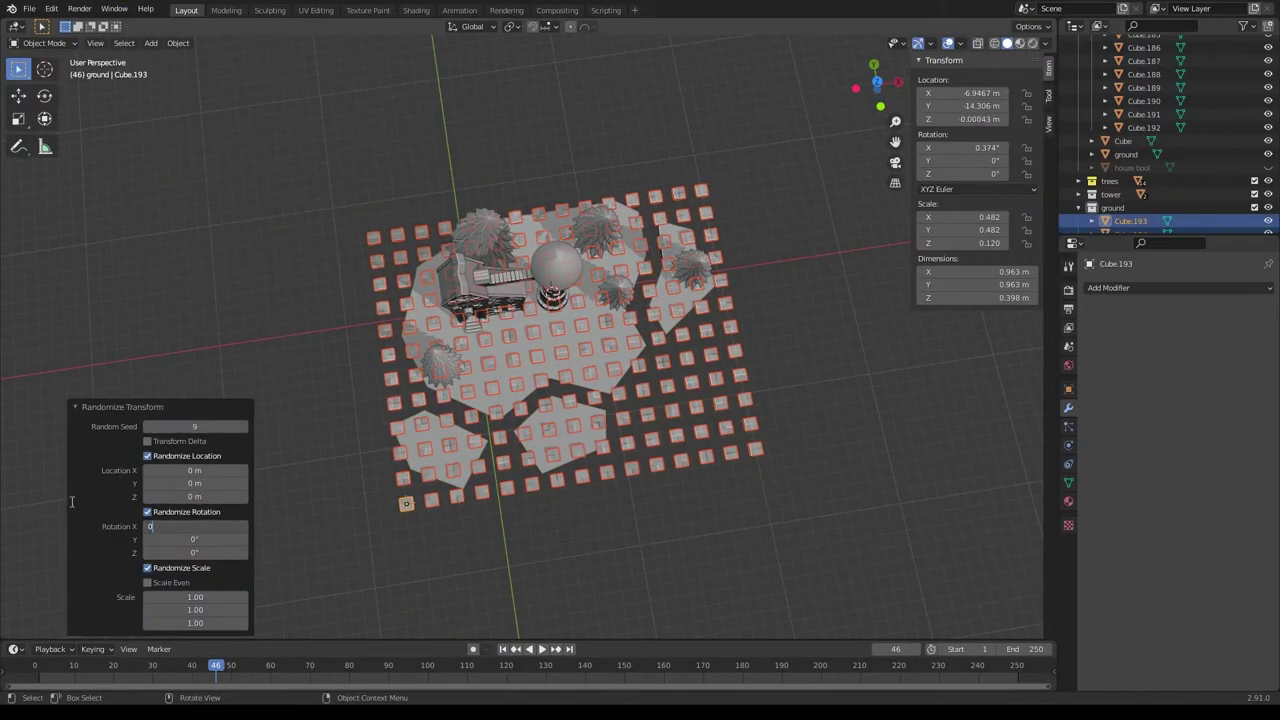
key(Return)
key(KP_7)
click(178, 42)
click(400, 216)
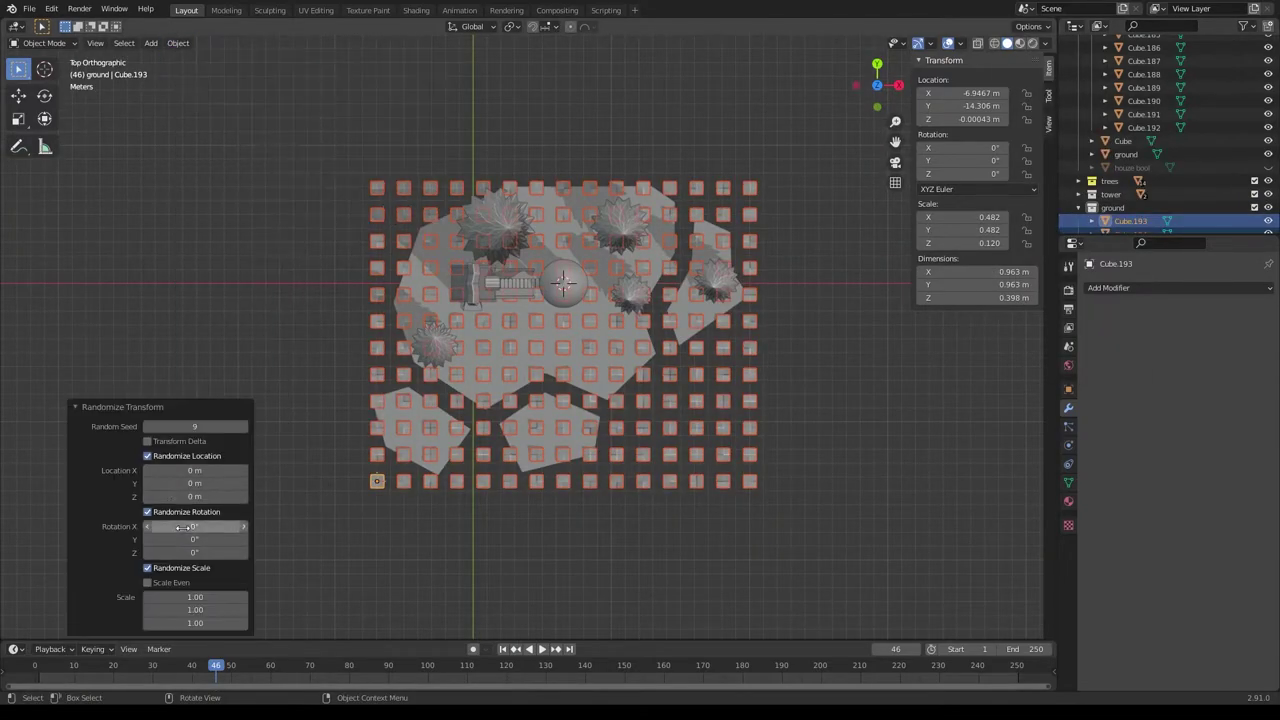
drag(181, 527, 200, 527)
key(ctrl+z)
Reposition a single tile cube and return to the top-down view.
scroll(564, 452, up, 8)
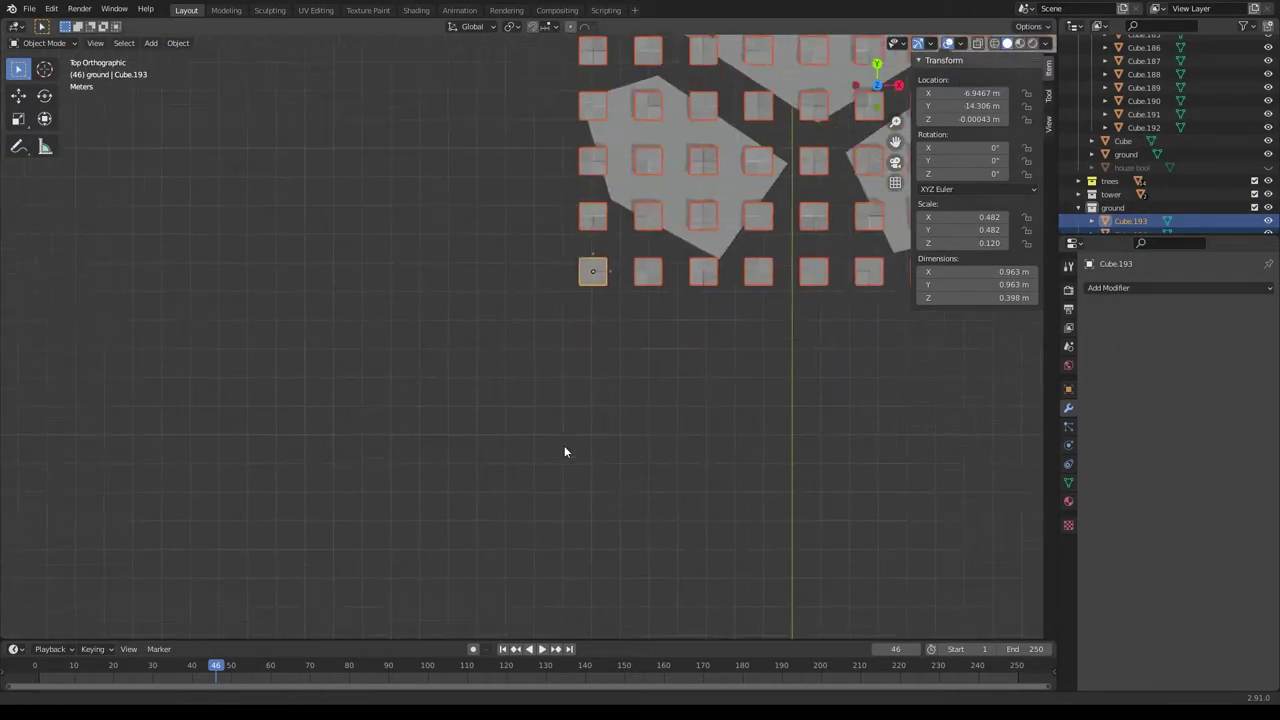
mouse_move(564, 452)
middle_down()
mouse_move(645, 471)
mouse_move(616, 485)
middle_up()
key(g)
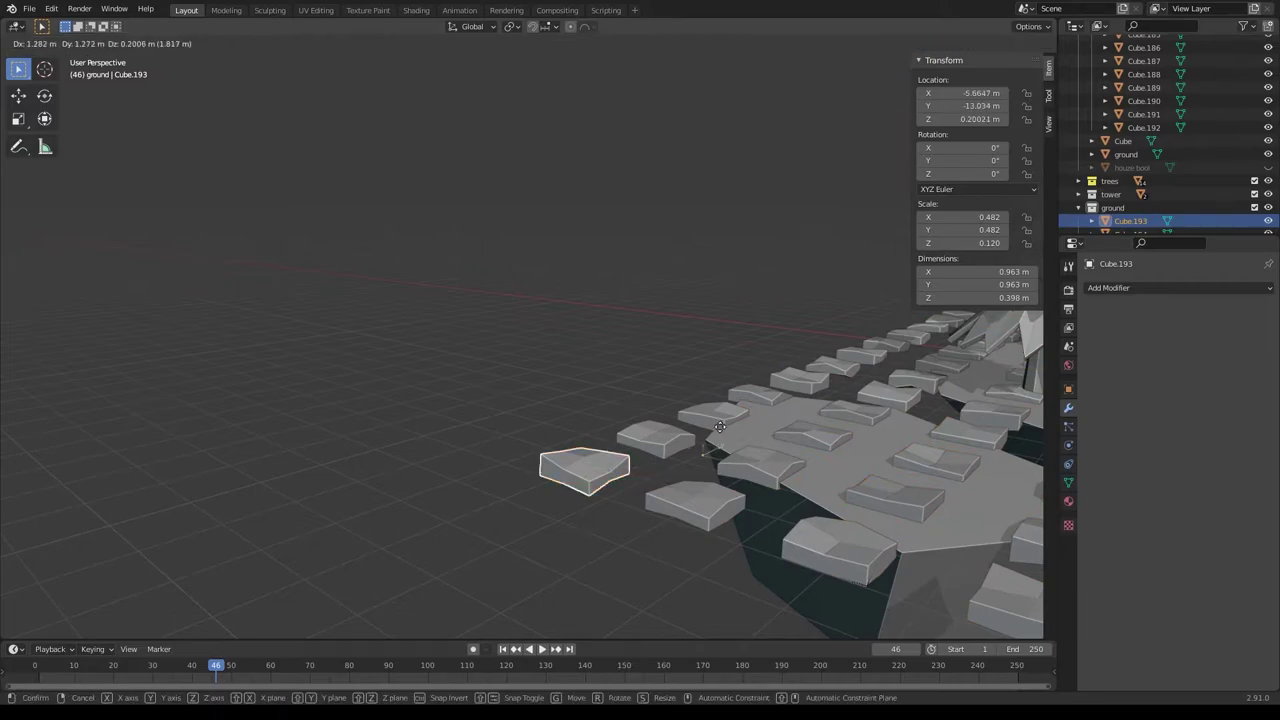
click(590, 465)
scroll(638, 370, down, 5)
middle_drag(638, 370, 852, 321)
key(KP_1)
key(KP_7)
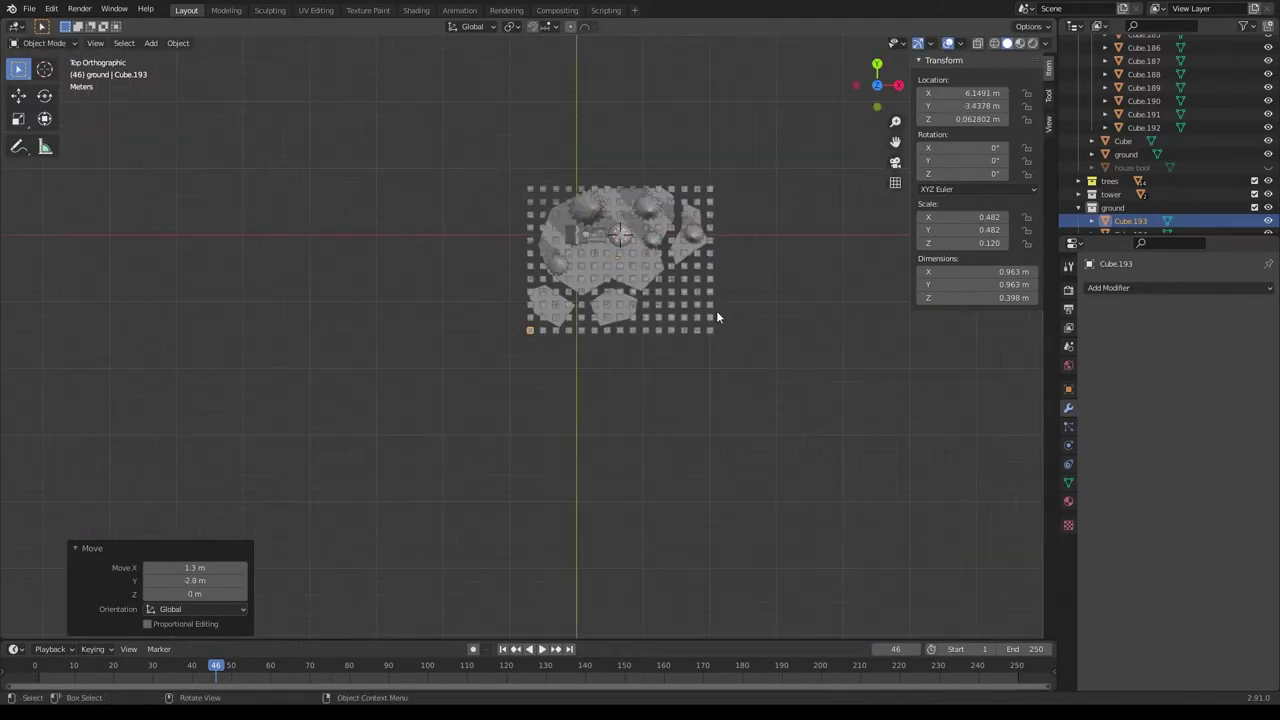
Apply Randomize Transform to the tiles with 10° Z rotation and seed 12.
key(a)
click(178, 43)
click(371, 211)
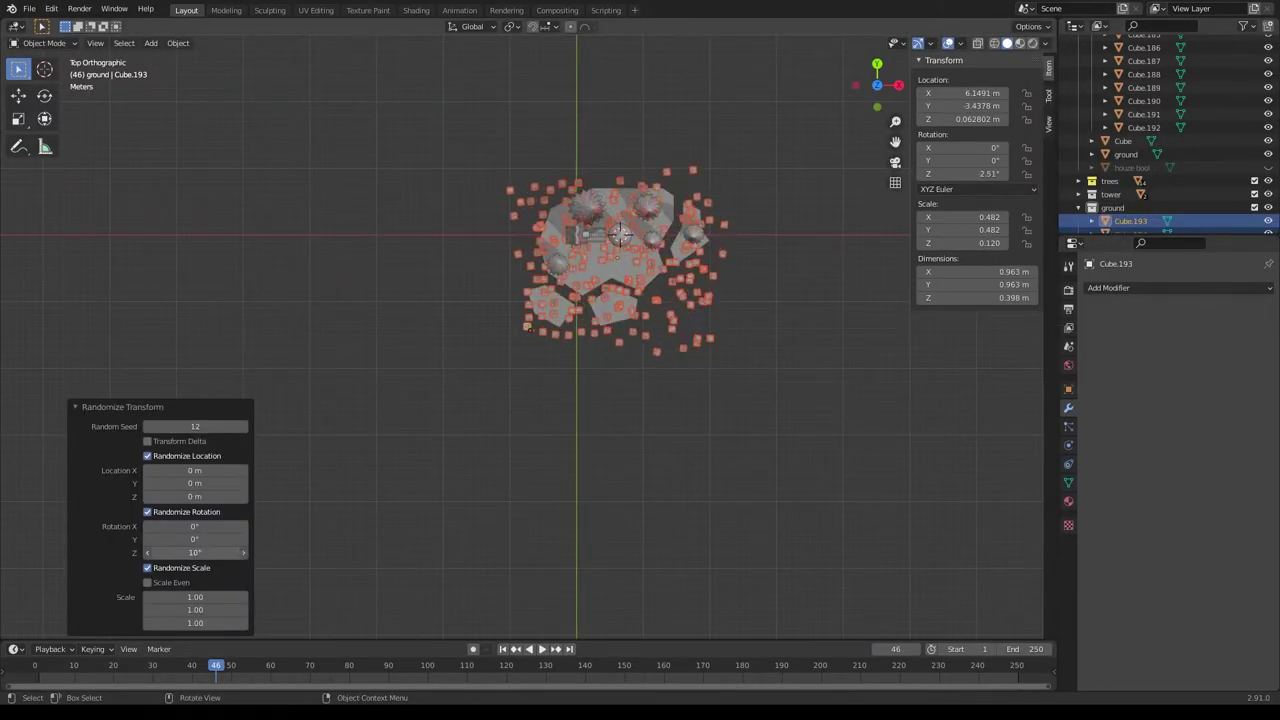
scroll(611, 418, up, 6)
click(390, 482)
click(1030, 26)
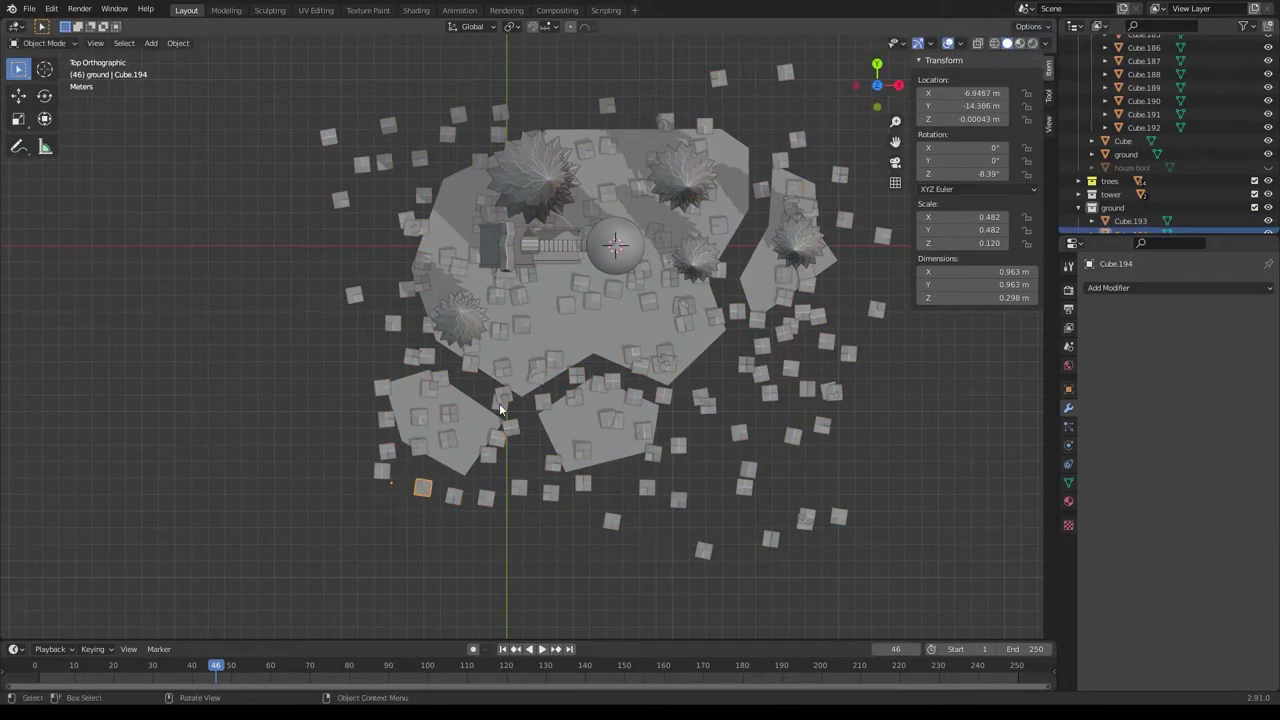
key(Tab)
key(Tab)
click(178, 43)
click(371, 228)
Select every object in the ground collection and run Randomize Transform on them again.
right_click(1124, 207)
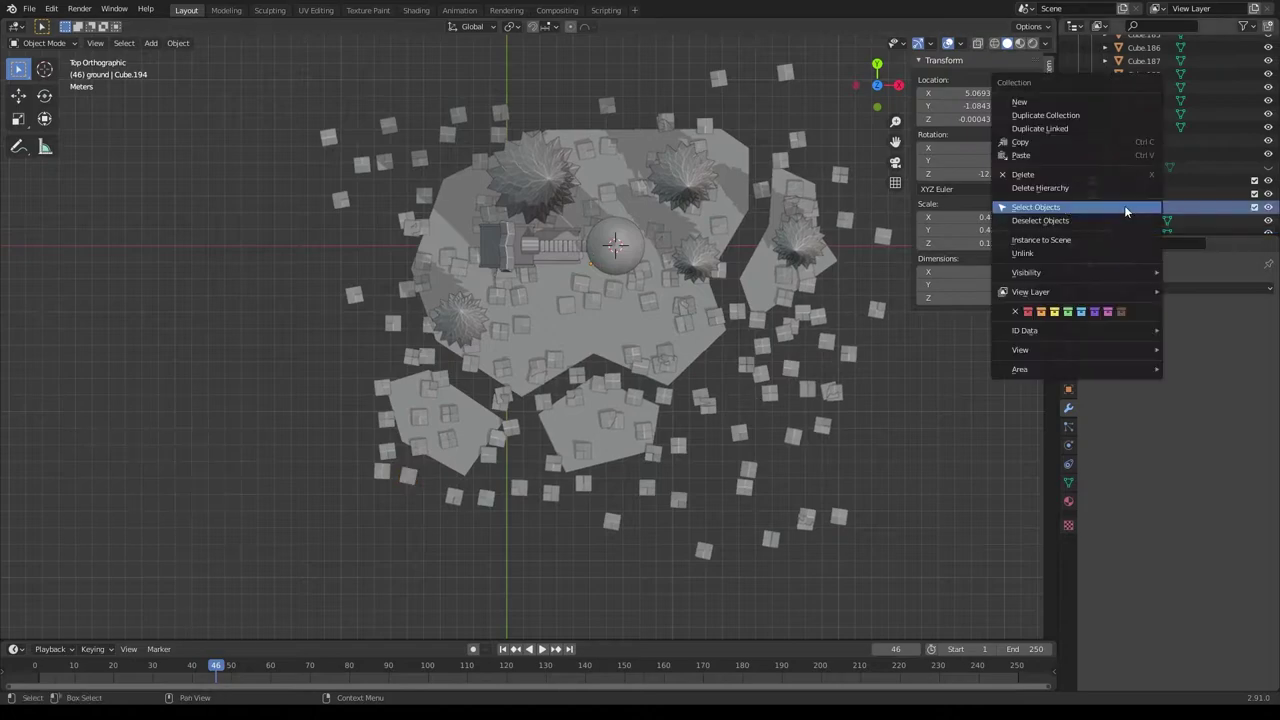
click(1124, 205)
click(391, 482)
click(1030, 26)
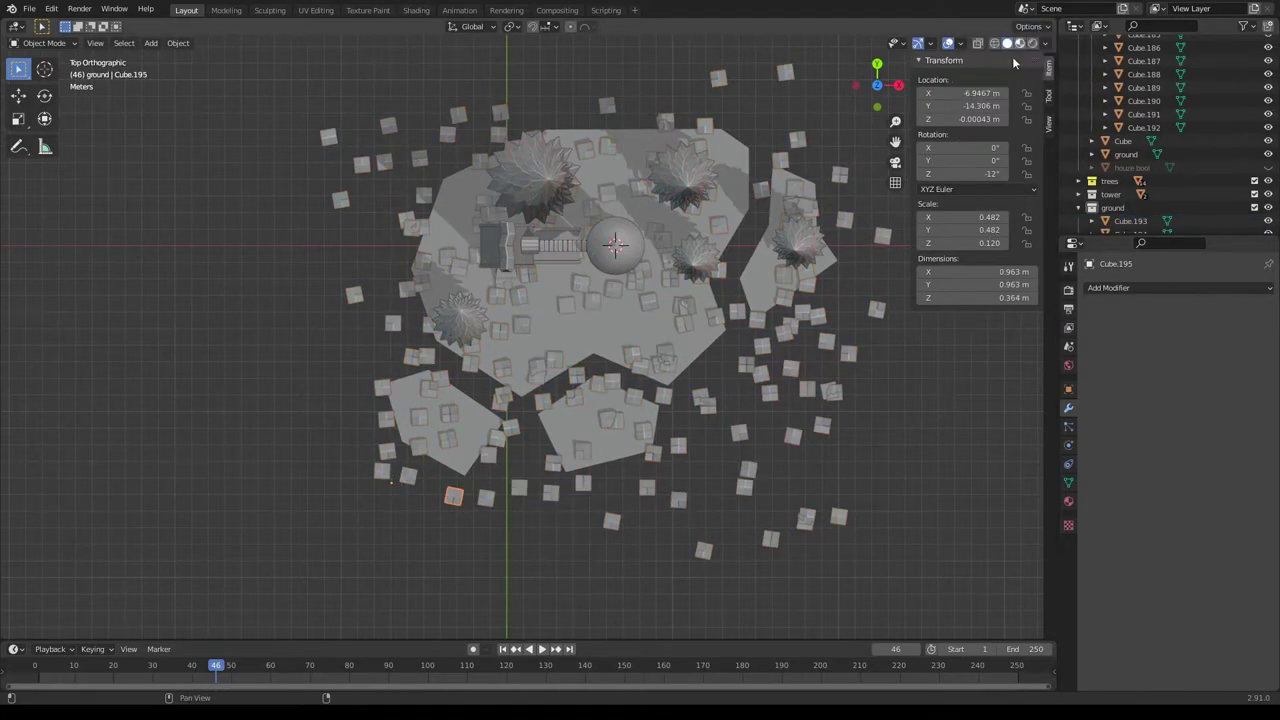
key(a)
scroll(349, 542, up, 3)
scroll(458, 449, down, 3)
scroll(458, 450, down, 2)
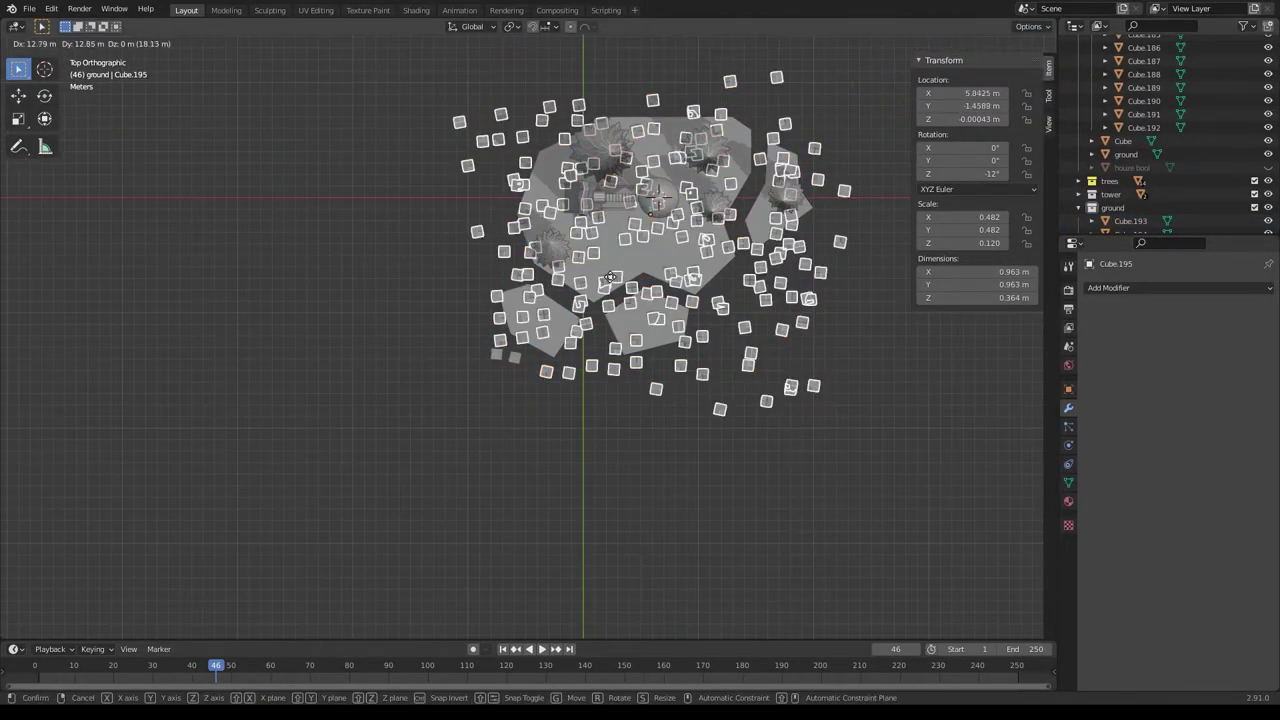
click(178, 43)
click(371, 228)
scroll(793, 346, up, 2)
scroll(793, 346, down, 2)
shift+middle_drag(793, 346, 604, 425)
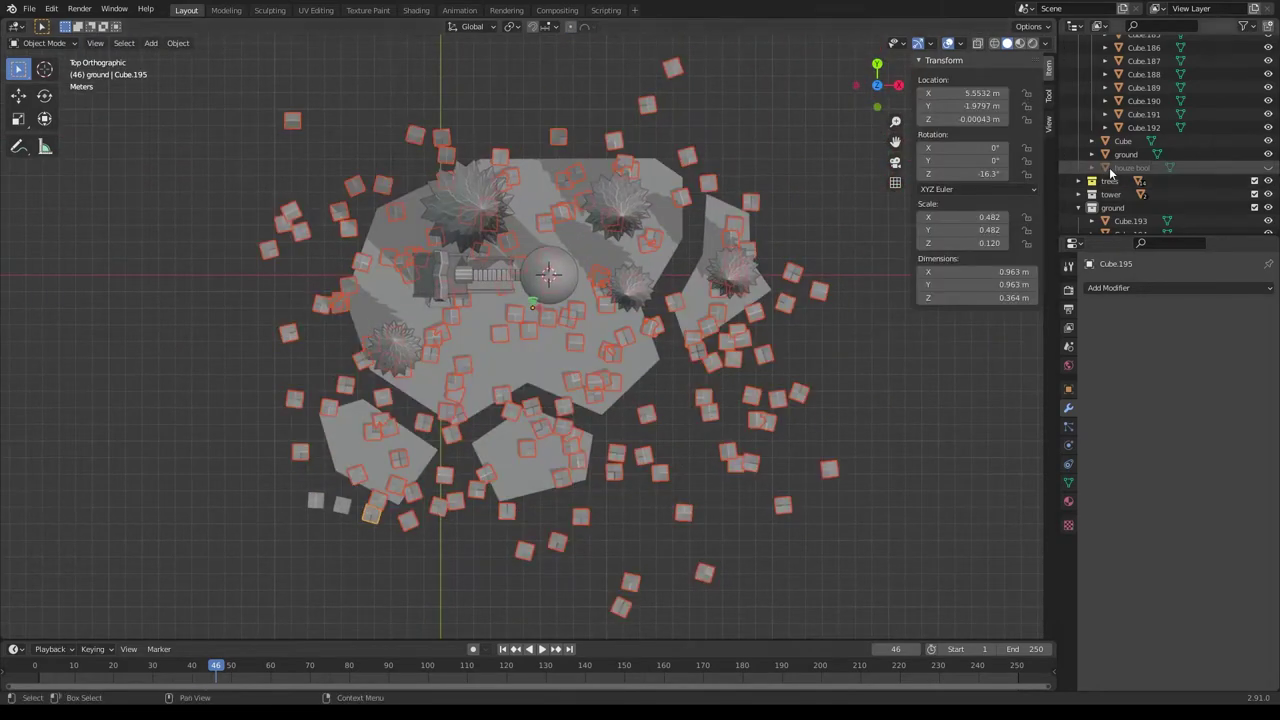
Move the stray tiles near the centre back onto the islands.
click(614, 382)
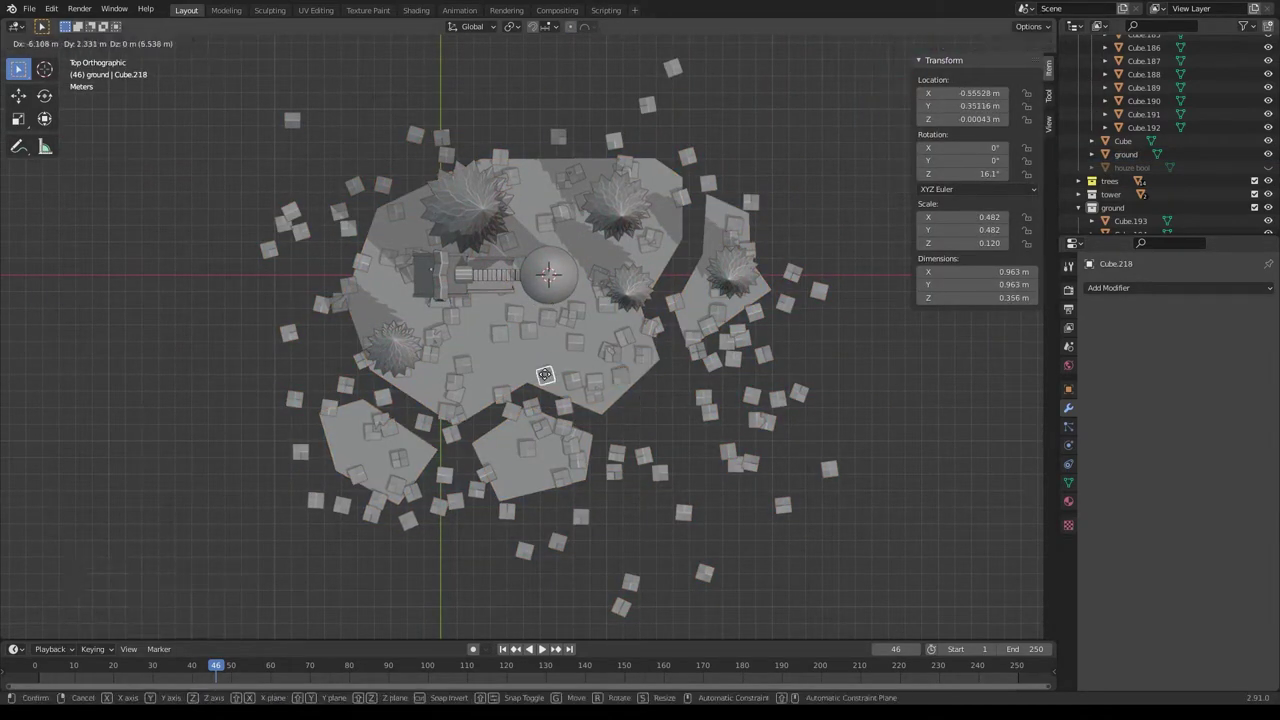
click(545, 375)
click(560, 362)
key(g)
click(512, 411)
key(g)
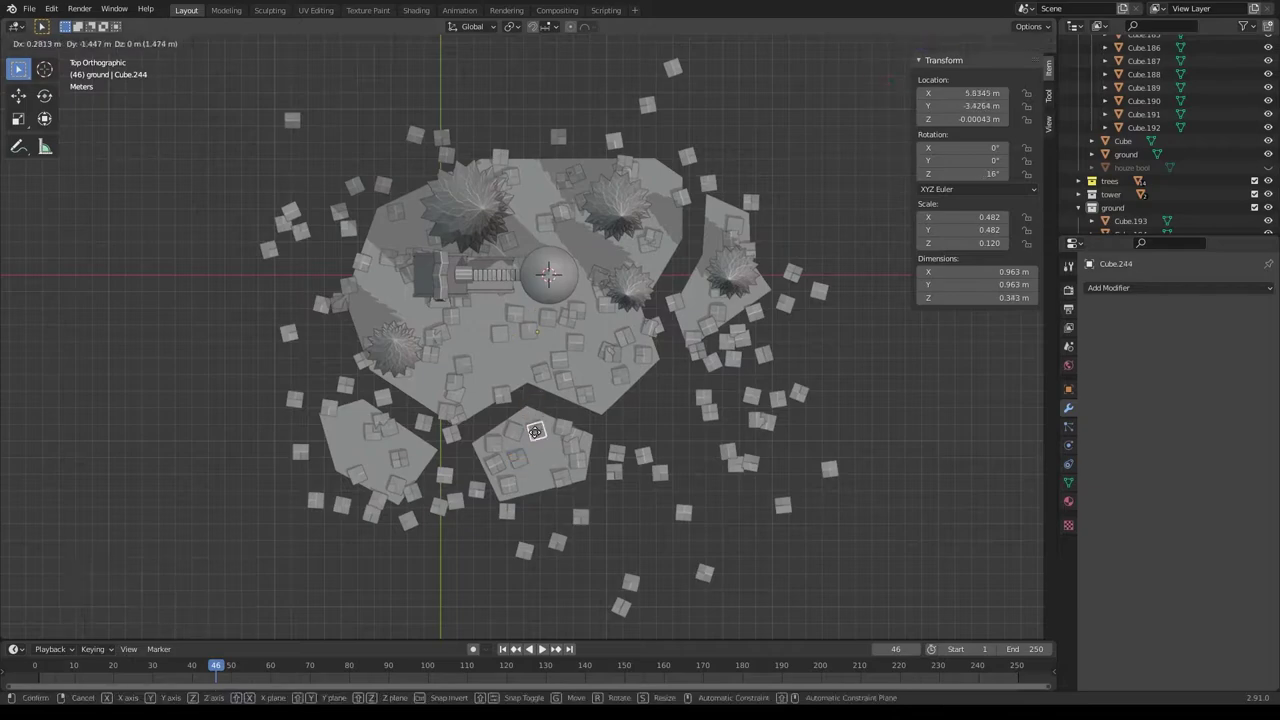
click(536, 431)
click(621, 375)
key(g)
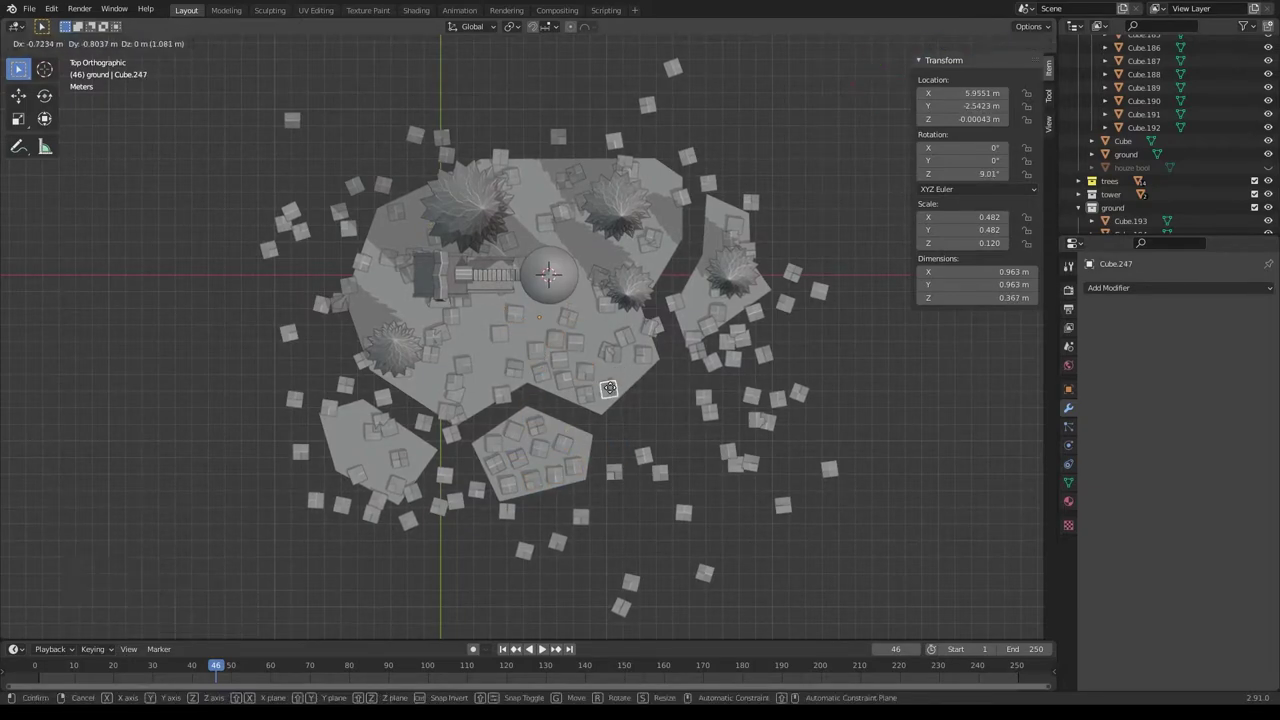
click(609, 388)
click(630, 341)
key(g)
click(618, 354)
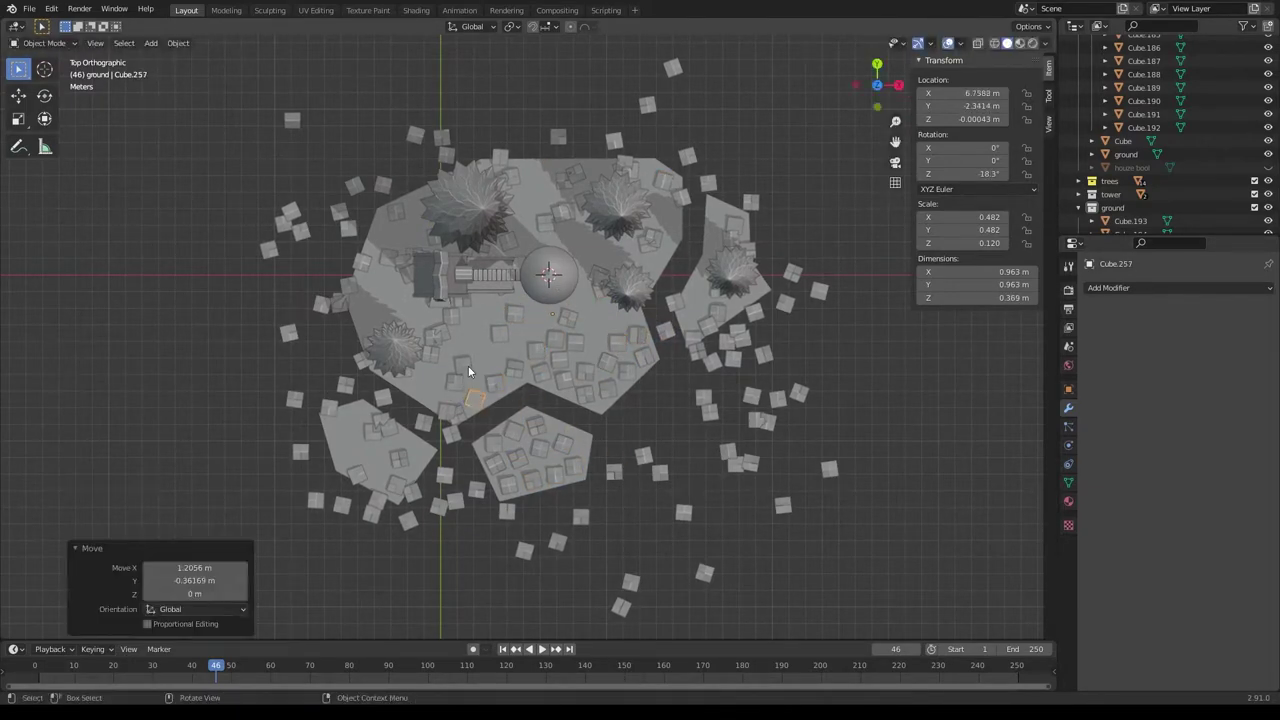
Move stray tiles on the left onto the lower-left and main islands.
click(456, 415)
key(g)
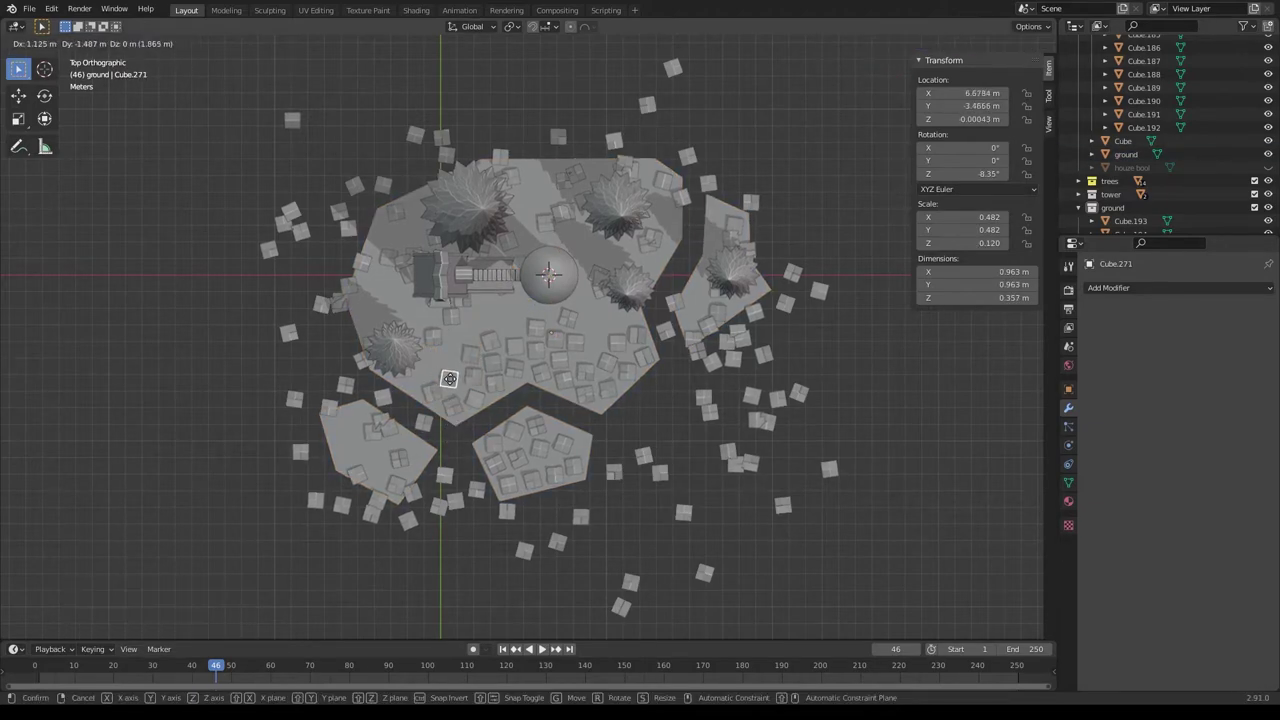
click(449, 378)
click(405, 470)
key(g)
click(365, 425)
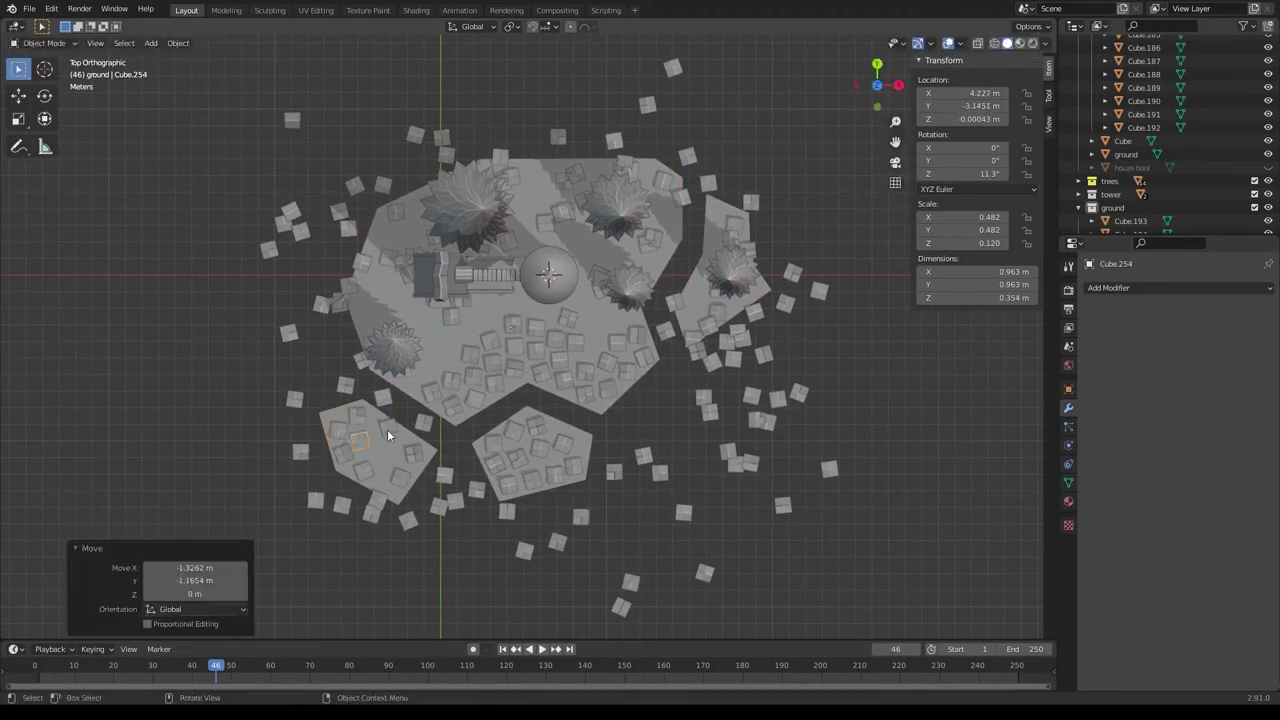
click(386, 428)
key(g)
click(436, 366)
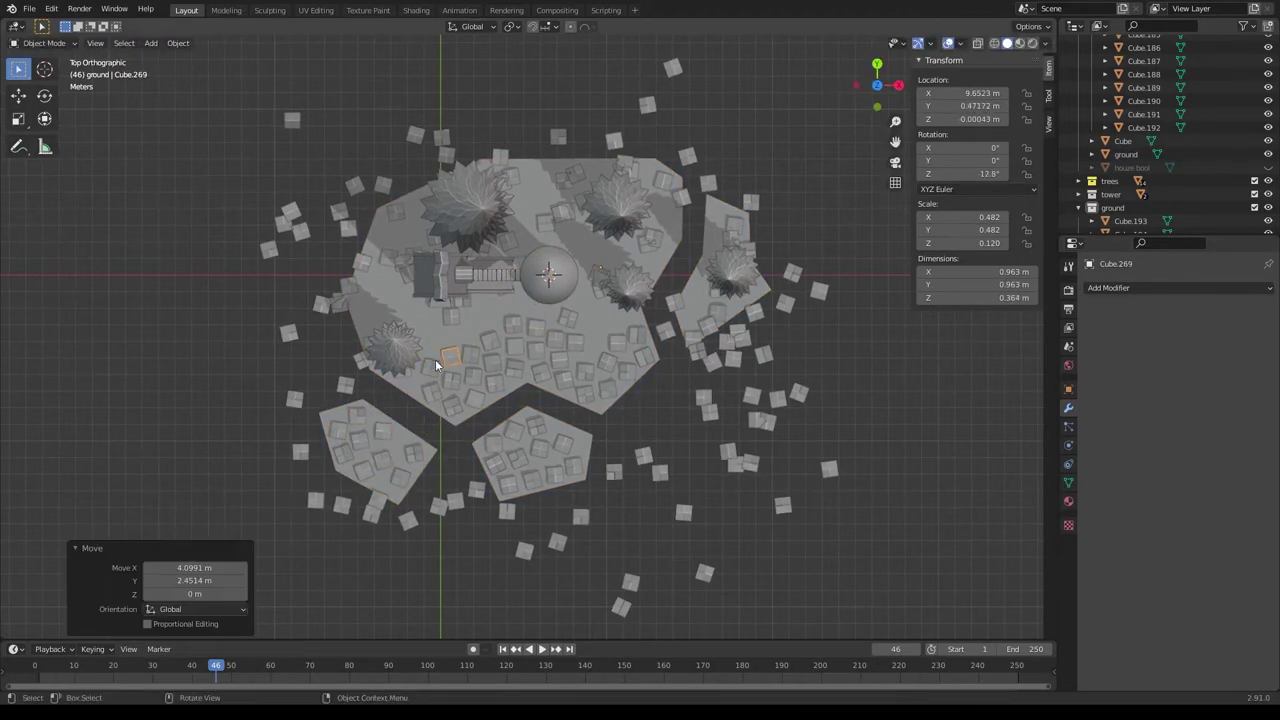
click(352, 291)
key(g)
click(380, 223)
Pull the stray tiles on the right side onto the island.
click(288, 333)
key(g)
click(382, 293)
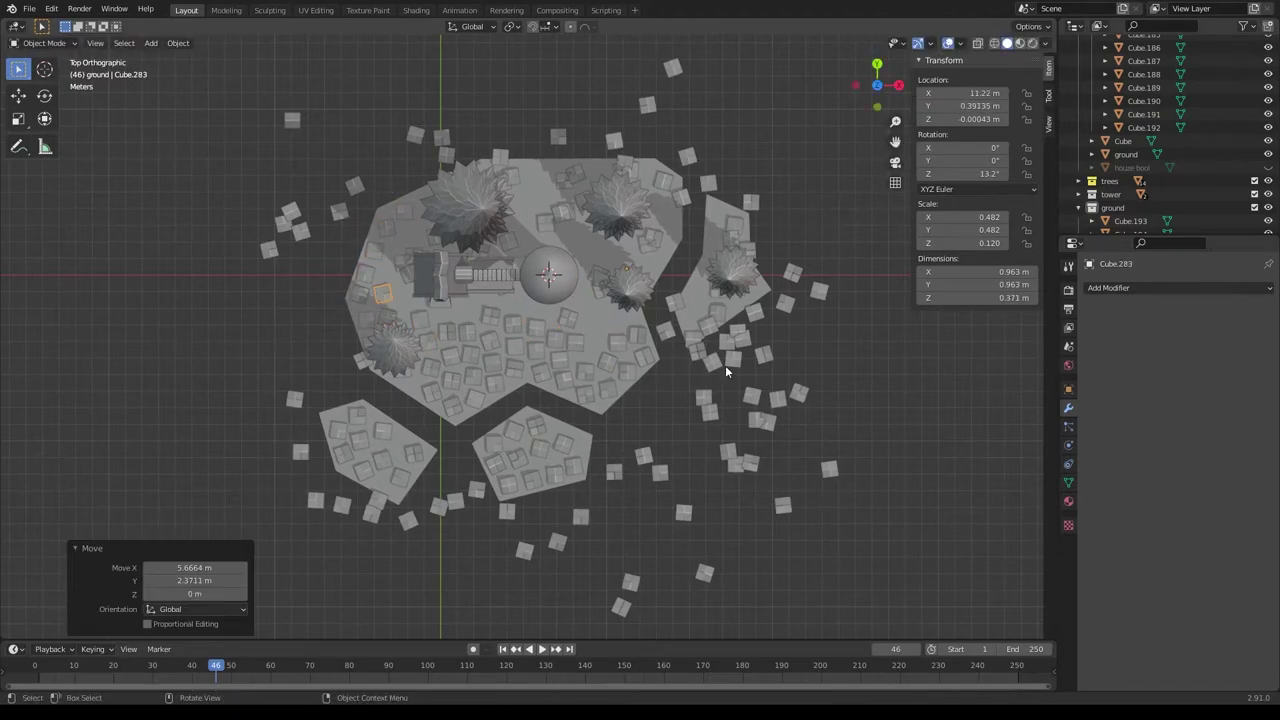
click(751, 203)
key(g)
click(740, 228)
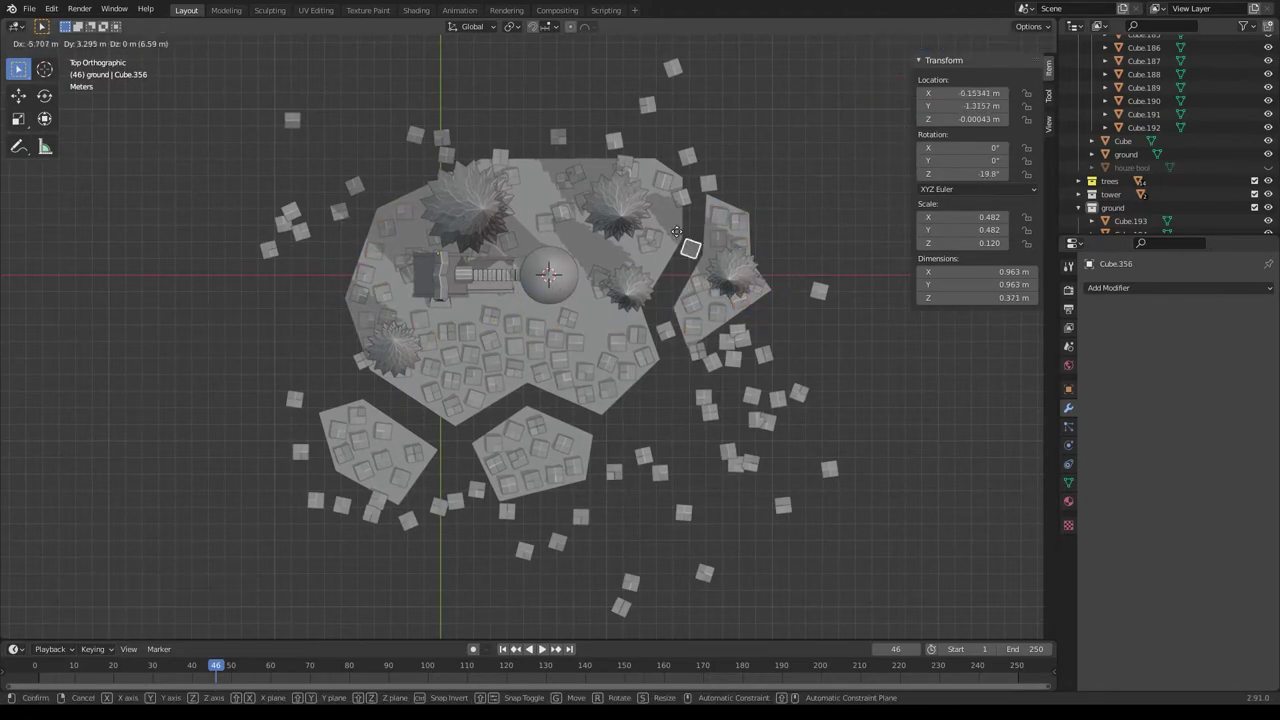
click(622, 317)
click(707, 183)
key(g)
click(670, 204)
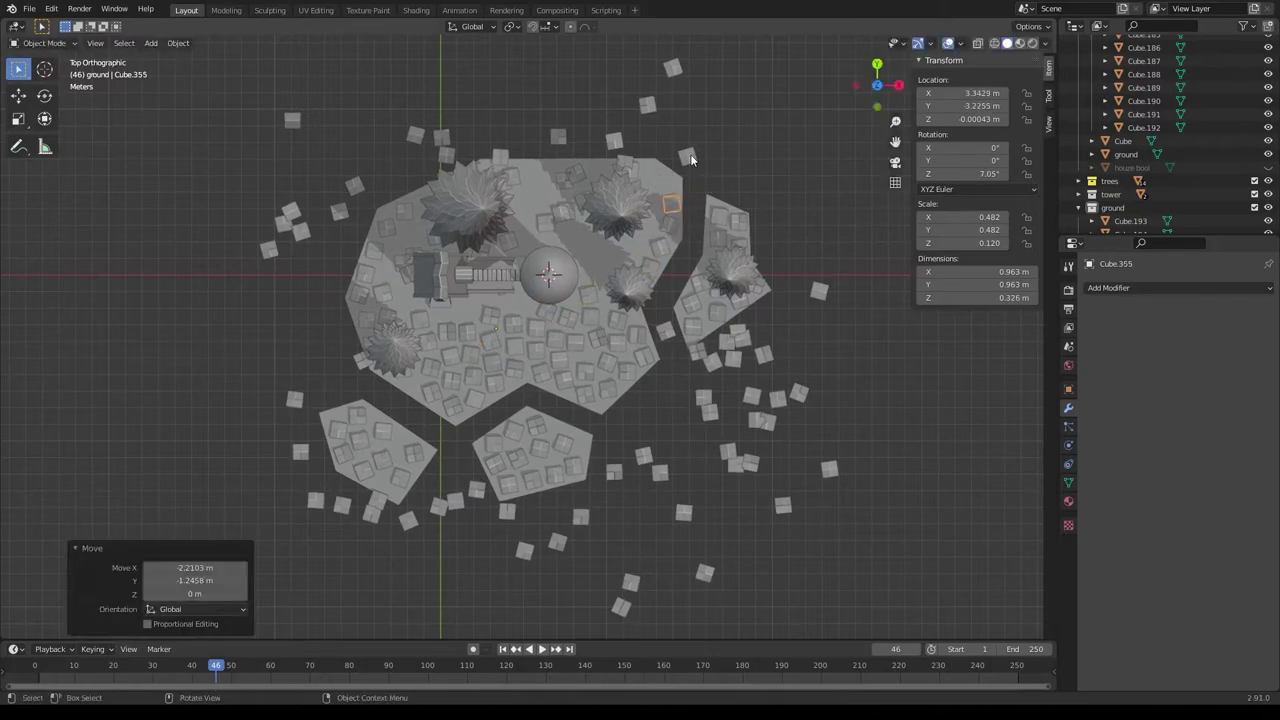
click(690, 158)
key(g)
Pull the stray tiles along the top and upper-left edge onto the island.
click(650, 172)
key(g)
click(500, 158)
key(g)
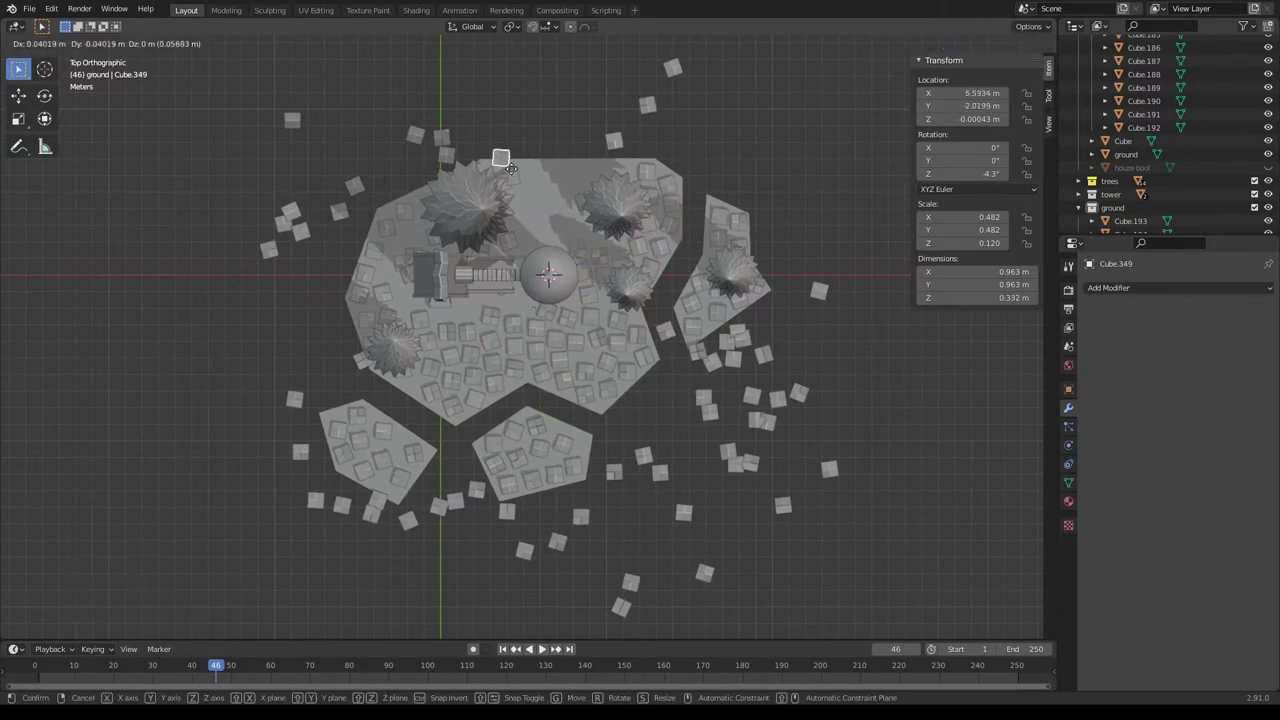
click(541, 170)
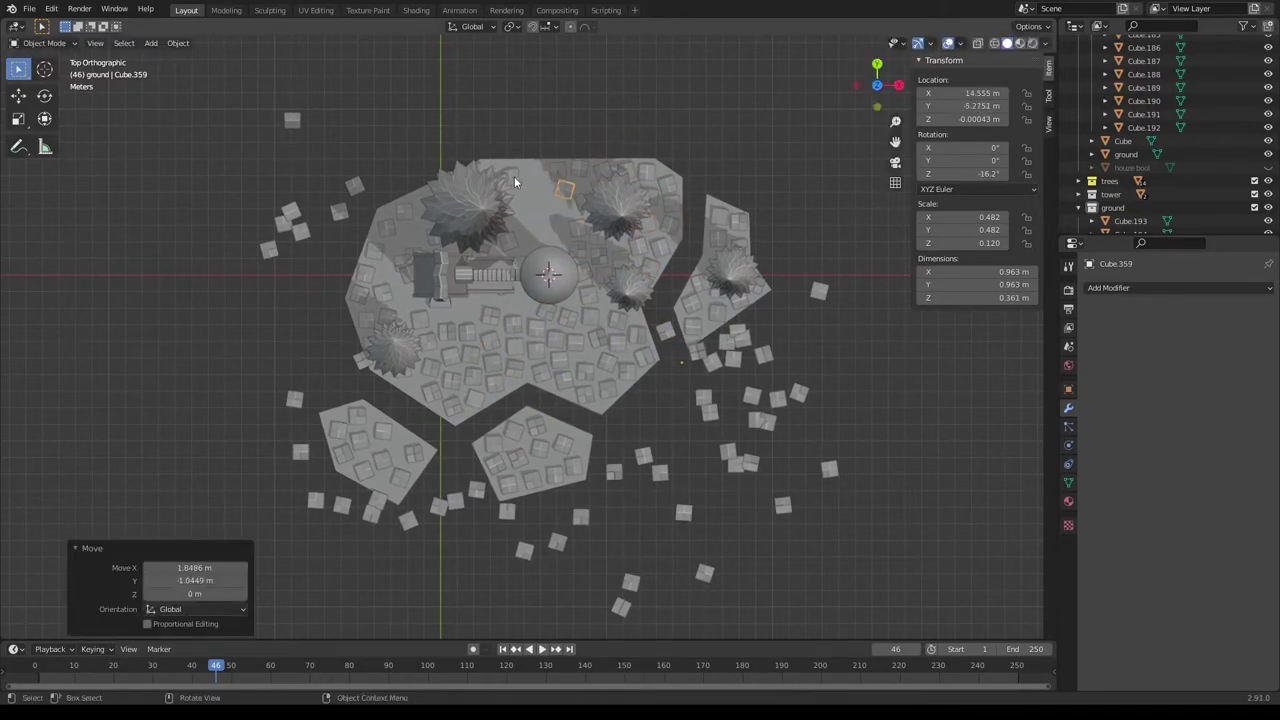
key(g)
click(412, 234)
click(408, 258)
click(400, 240)
key(g)
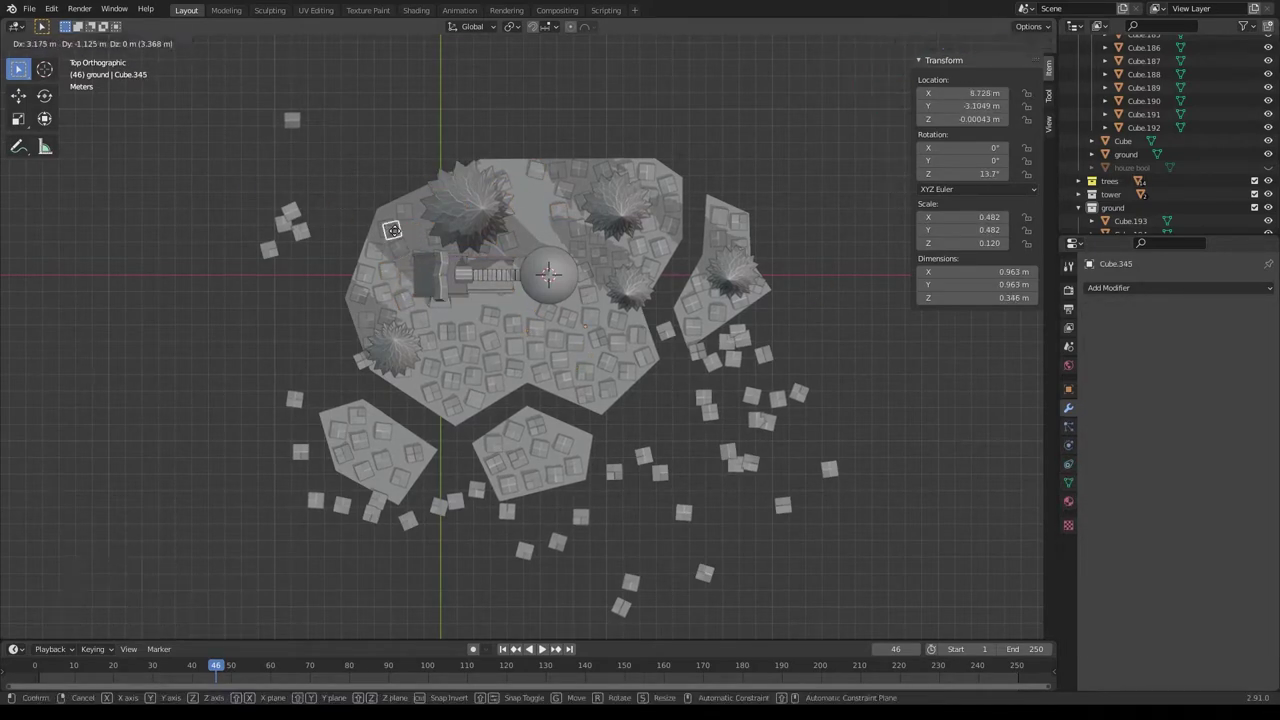
click(300, 451)
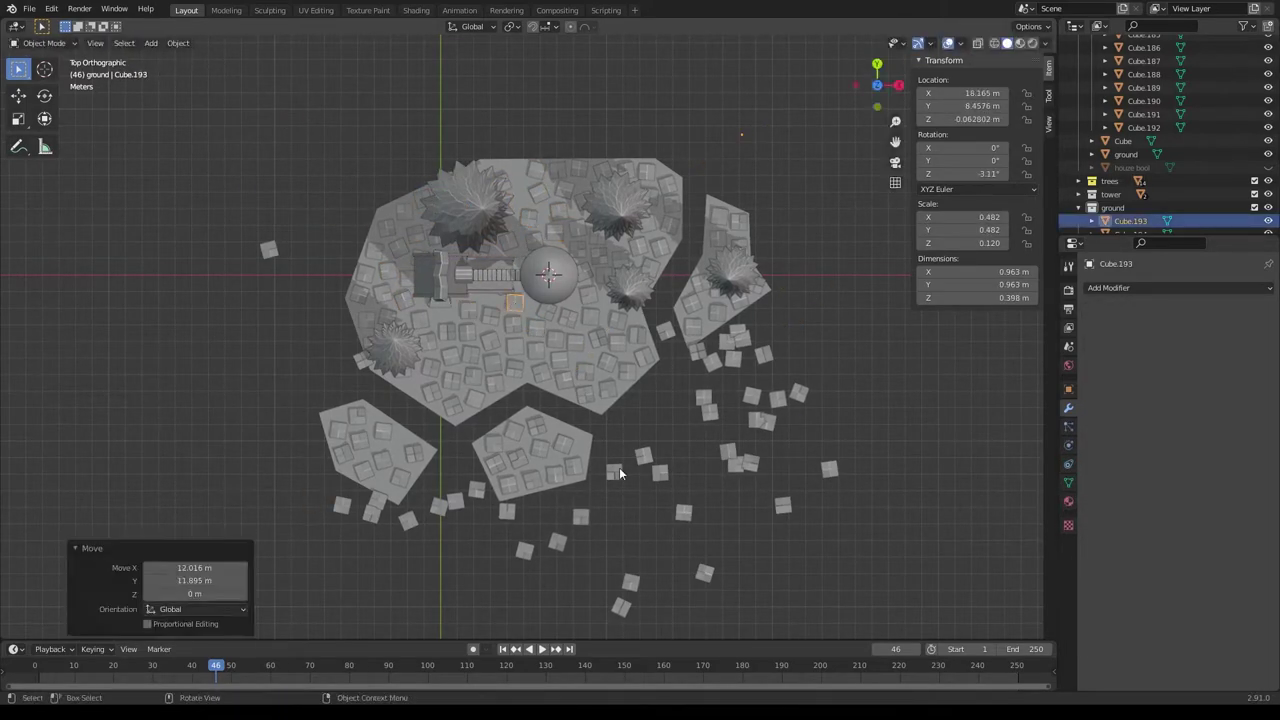
Box-select and delete the leftover tiles floating below the islands.
key(Delete)
drag(972, 605, 634, 399)
key(Delete)
drag(598, 504, 476, 594)
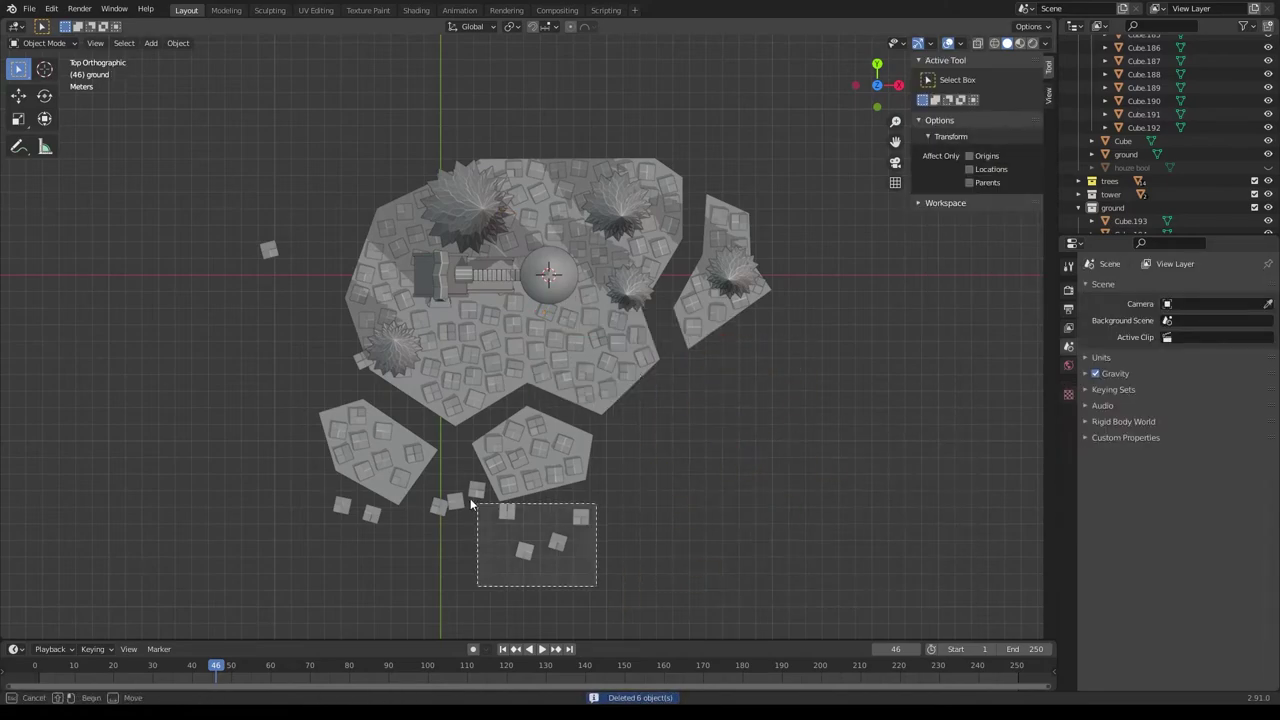
key(x)
click(358, 359)
key(x)
mouse_move(358, 359)
middle_down()
mouse_move(484, 349)
mouse_move(352, 492)
middle_up()
Select a stone tile near the tower and nudge it along the Y axis.
click(484, 340)
scroll(484, 349, up, 5)
click(352, 492)
click(352, 492)
scroll(352, 492, down, 4)
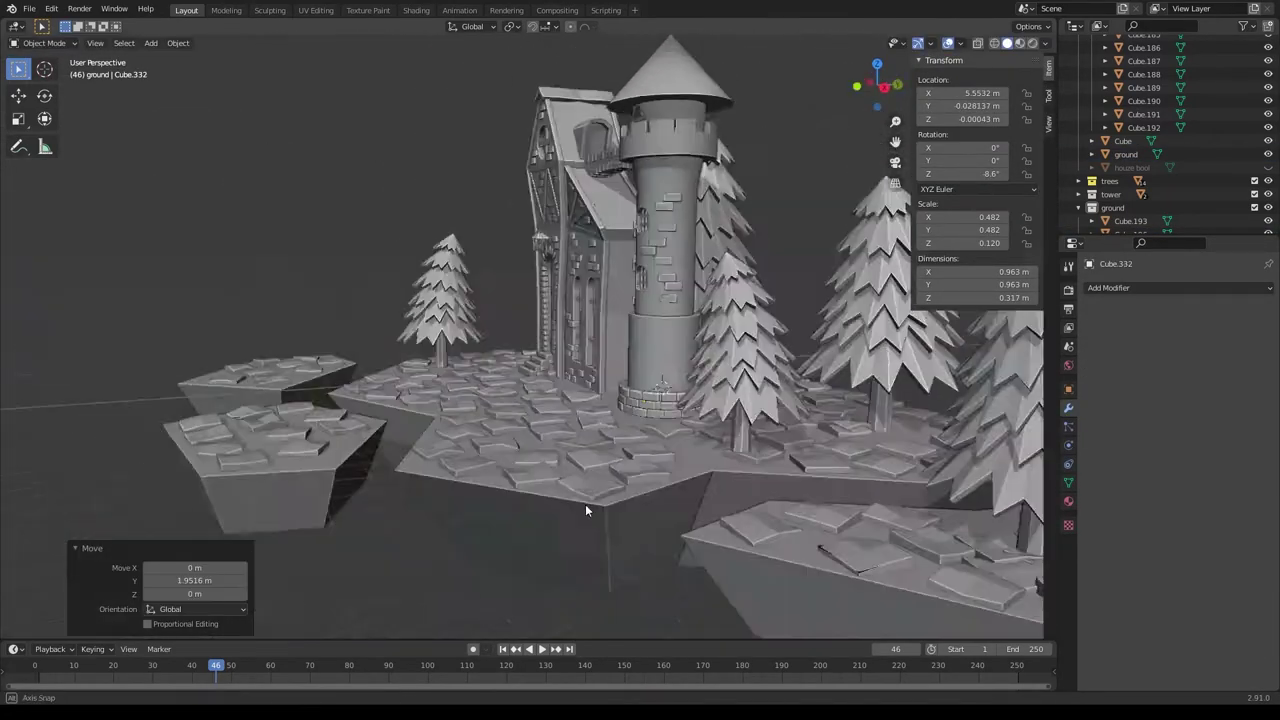
middle_drag(585, 504, 758, 488)
scroll(640, 495, up, 4)
key(g)
key(y)
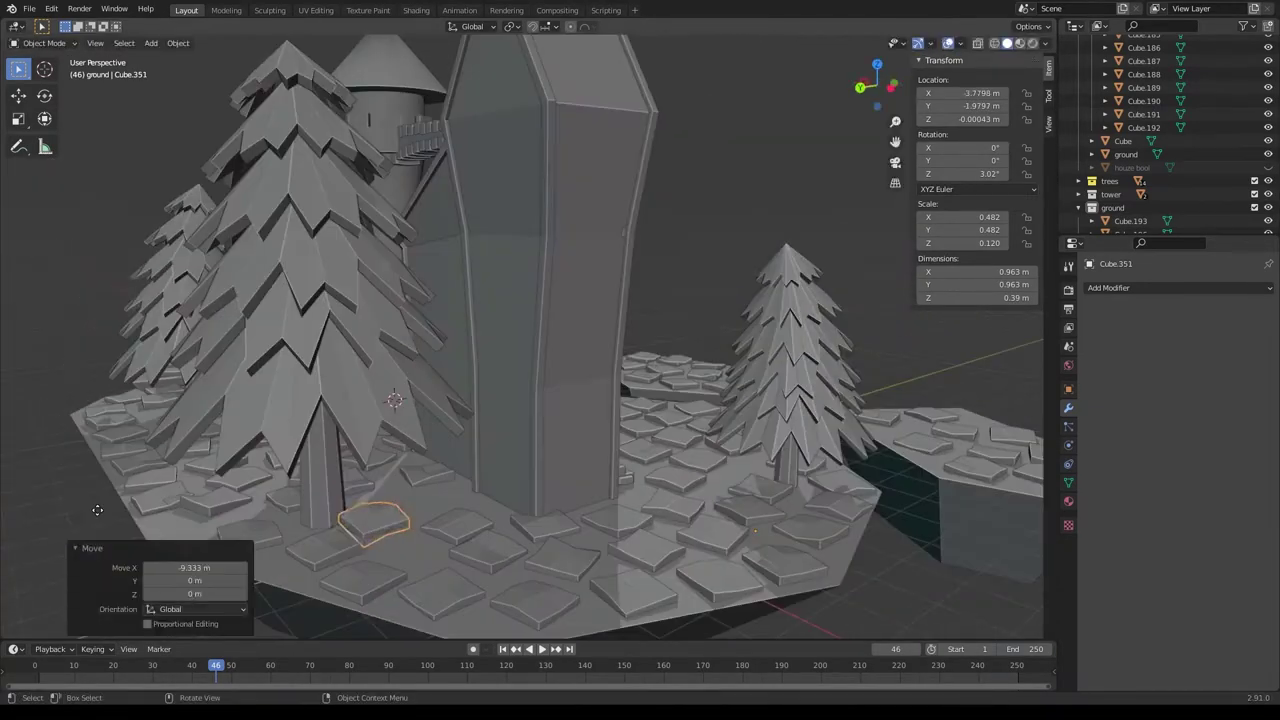
scroll(326, 544, down, 5)
middle_drag(326, 544, 625, 381)
Add a new cube and squash it into a thin flat plank.
key(shift+a)
click(624, 381)
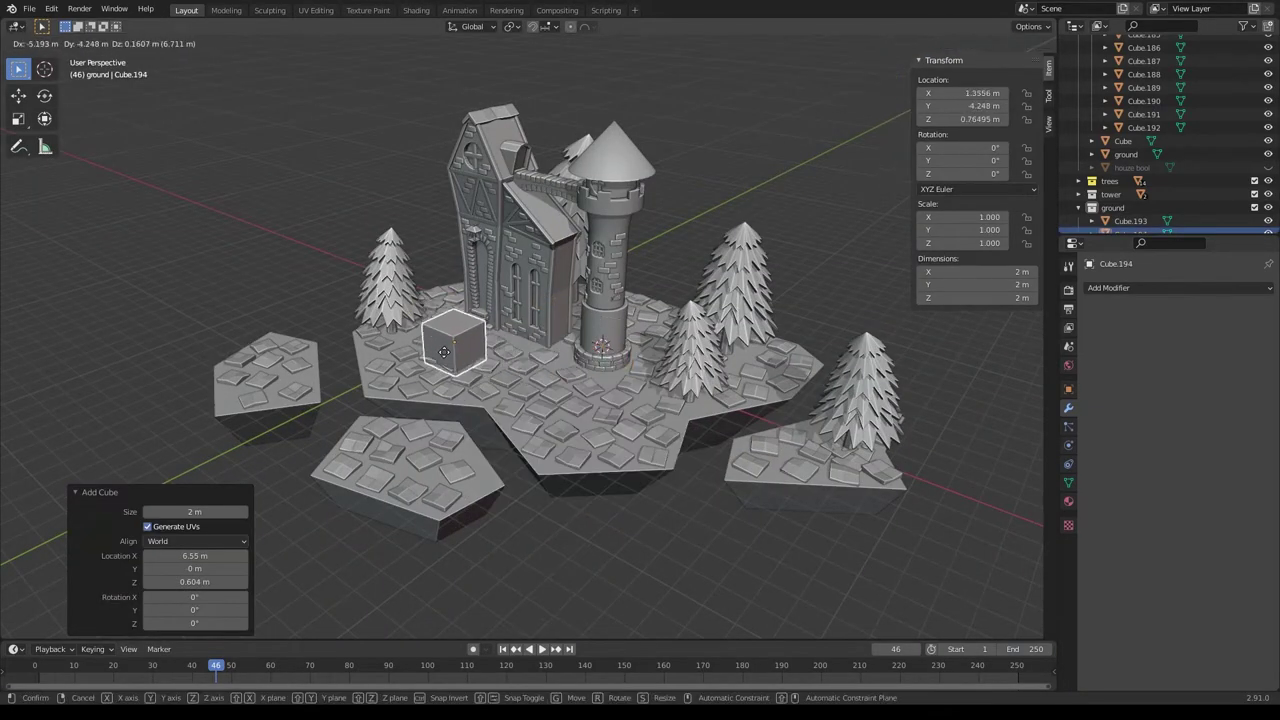
key(KP_1)
scroll(486, 382, up, 5)
scroll(486, 382, up, 2)
key(s)
click(576, 467)
click(428, 438)
middle_drag(428, 438, 472, 459)
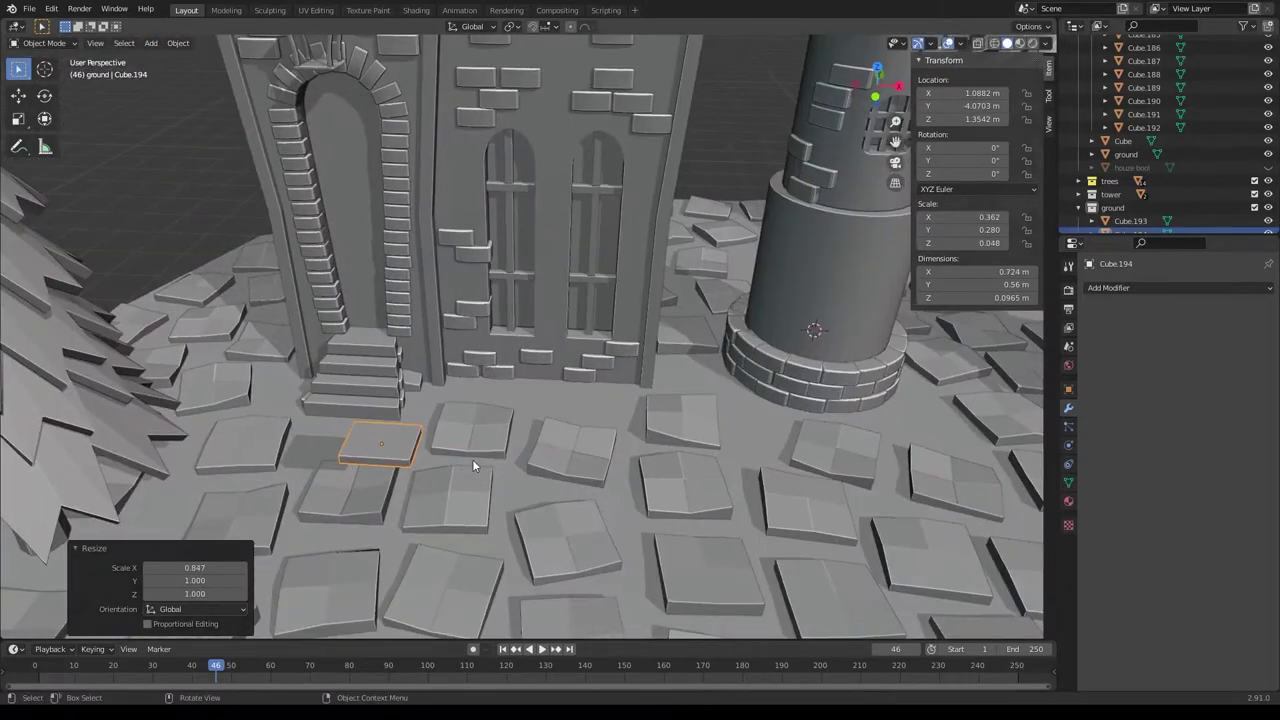
Loop-cut the plank and bend it into a gentle upward arc with proportional falloff.
key(Tab)
key(ctrl+r)
click(418, 460)
key(KP_1)
scroll(448, 430, up, 3)
key(g)
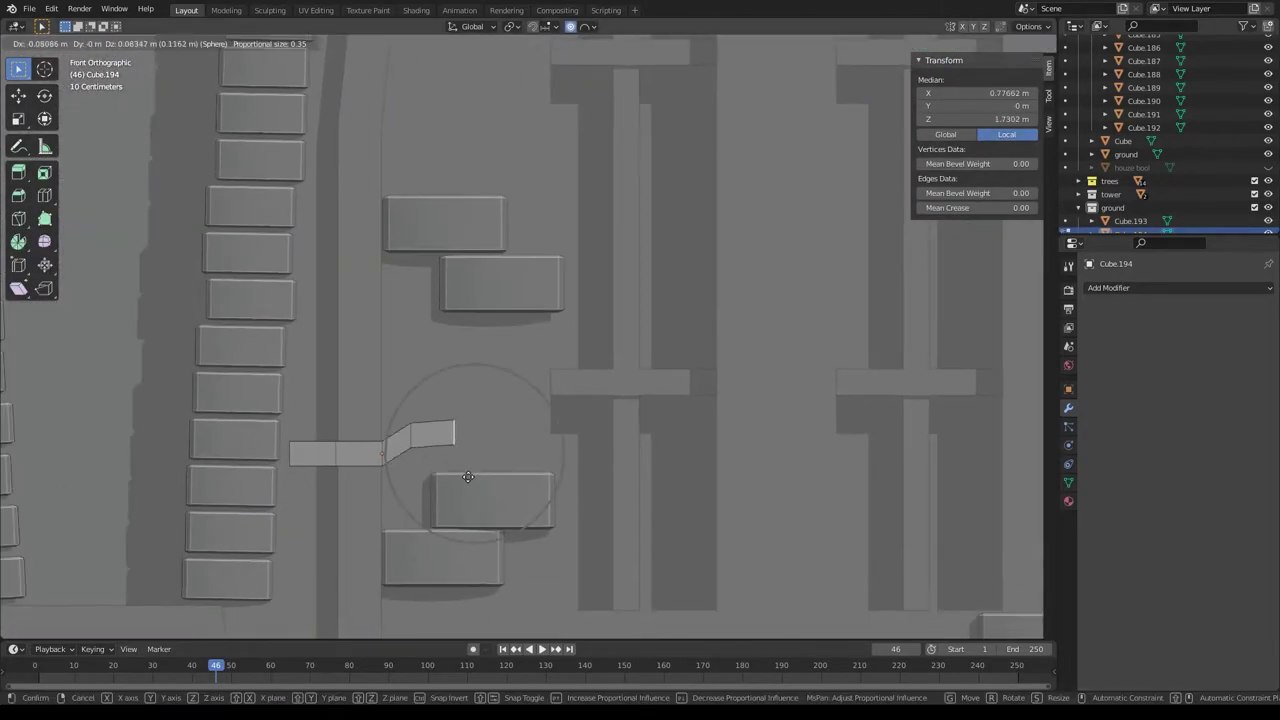
key(Escape)
key(g)
click(328, 396)
Move the curved plank near the house's front steps and return to Object Mode.
key(a)
key(g)
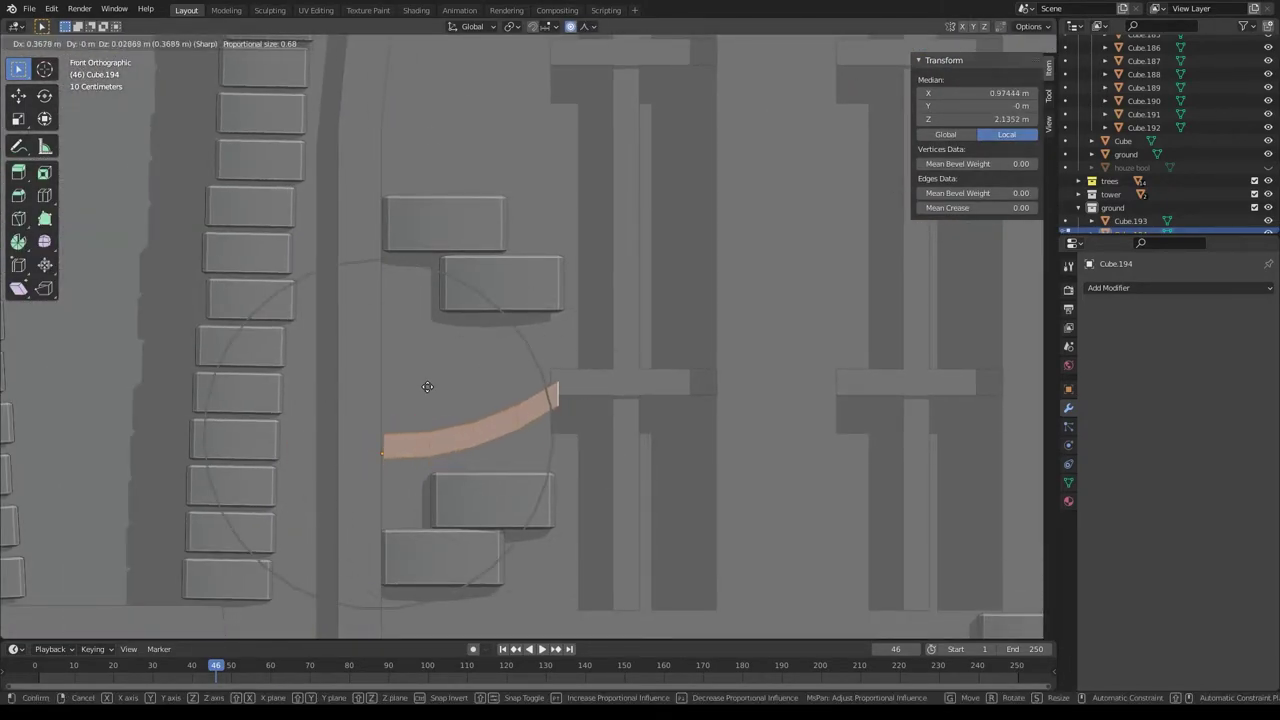
click(300, 440)
key(Tab)
middle_drag(300, 440, 1154, 375)
Add a Bevel modifier to the plank and raise it along Z.
click(1068, 408)
click(1175, 287)
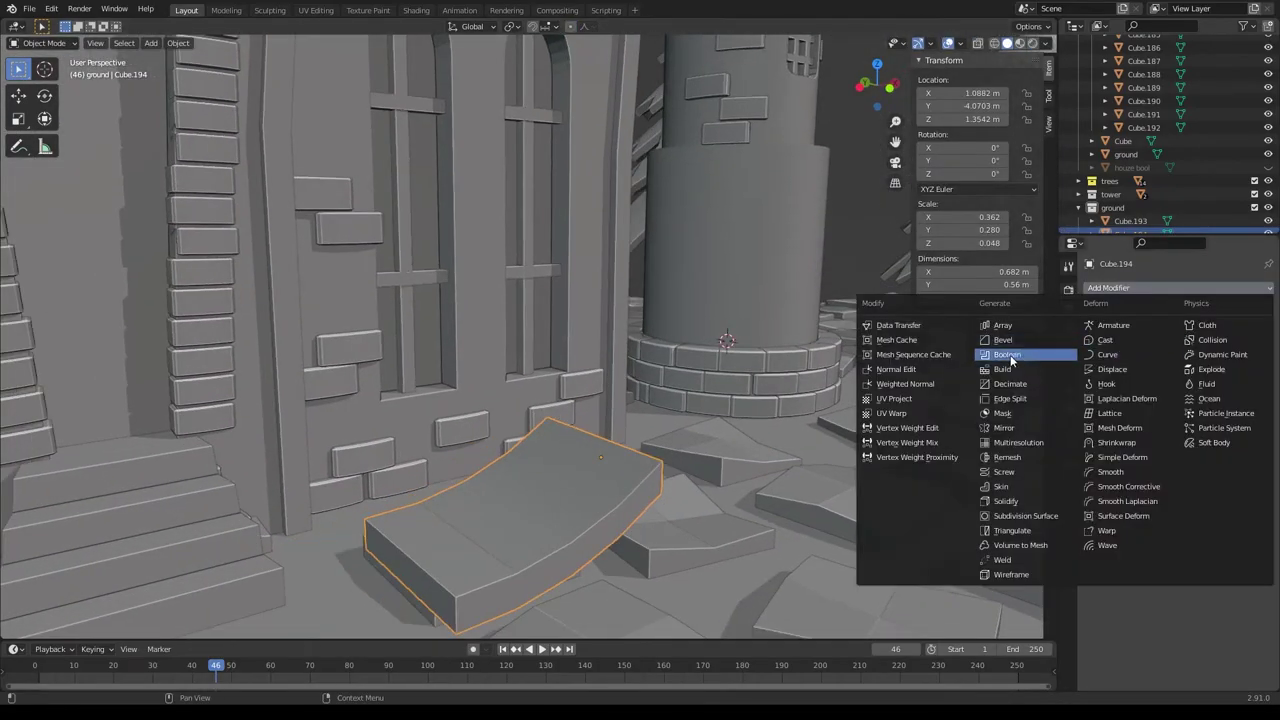
click(1000, 352)
key(g)
key(z)
click(705, 444)
scroll(734, 243, down, 5)
Place the plank just below the roof peak and rotate it to match the roof slope.
key(KP_1)
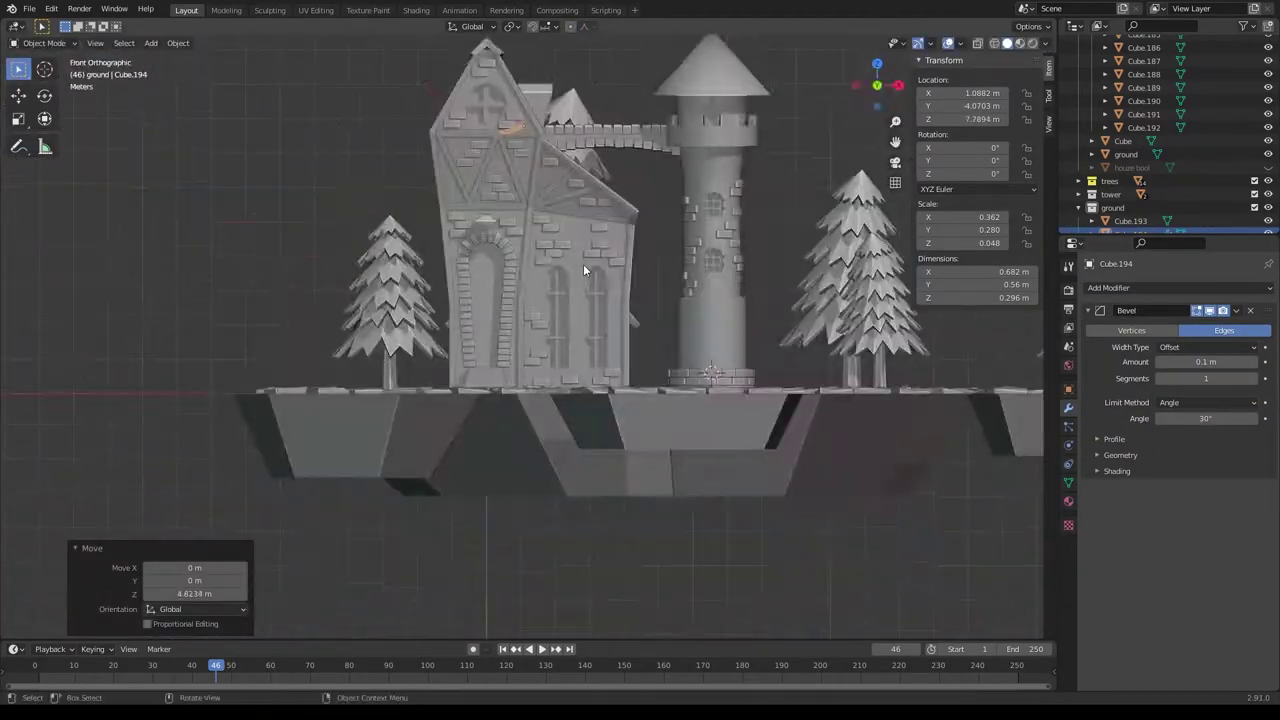
key(KP_7)
key(g)
click(456, 460)
key(KP_1)
middle_drag(456, 460, 682, 355)
key(KP_1)
key(r)
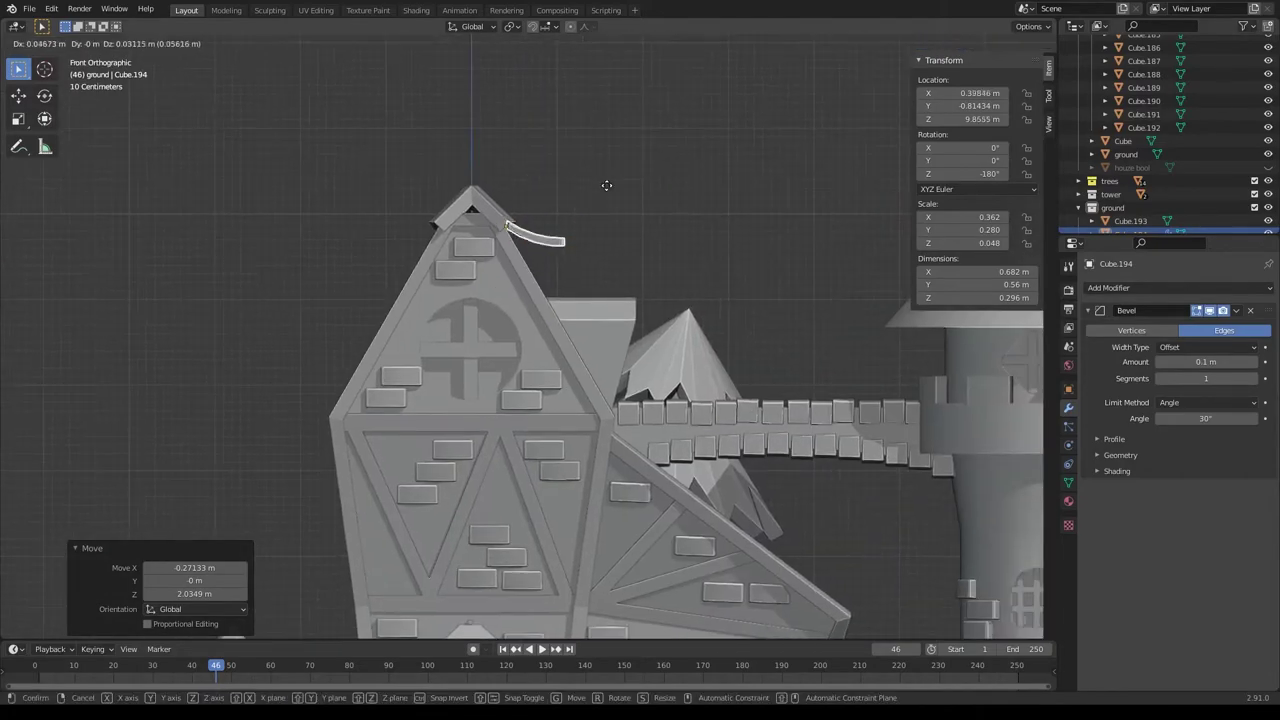
middle_drag(520, 264, 1017, 326)
Add an Array modifier to make a row of shingles, then scale and position the row.
click(1175, 287)
drag(1160, 366, 1197, 366)
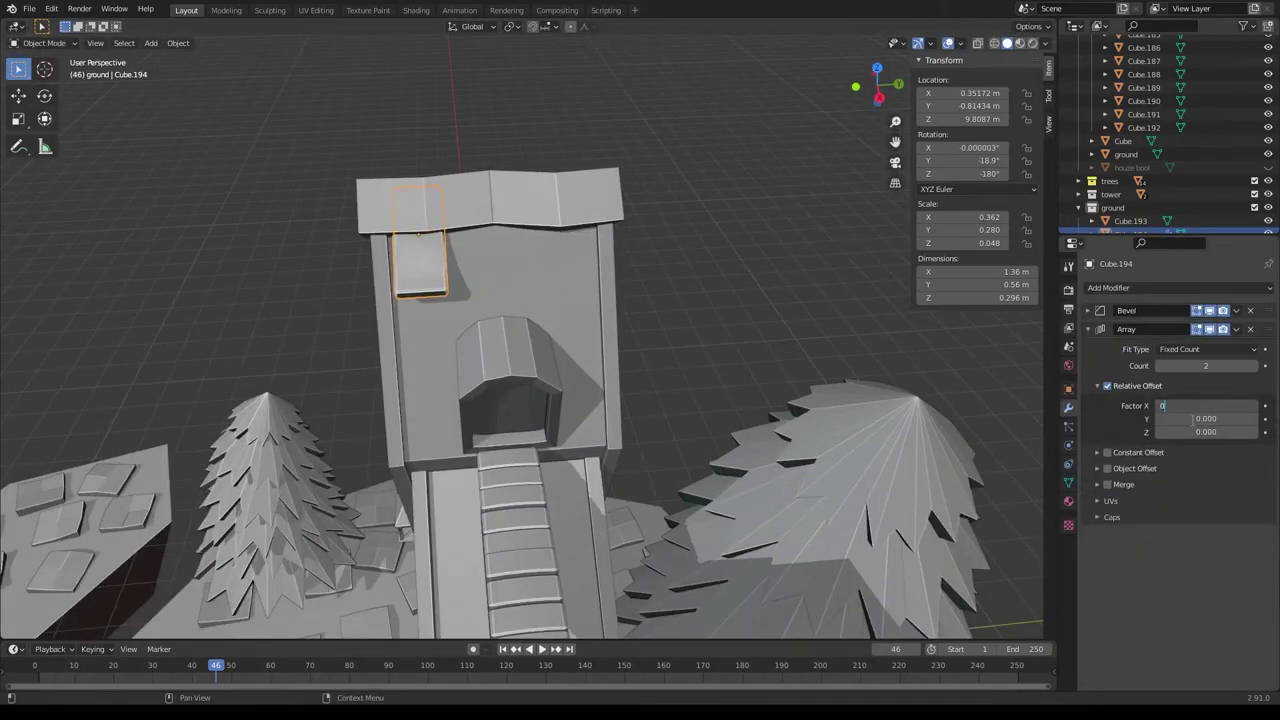
key(Return)
key(s)
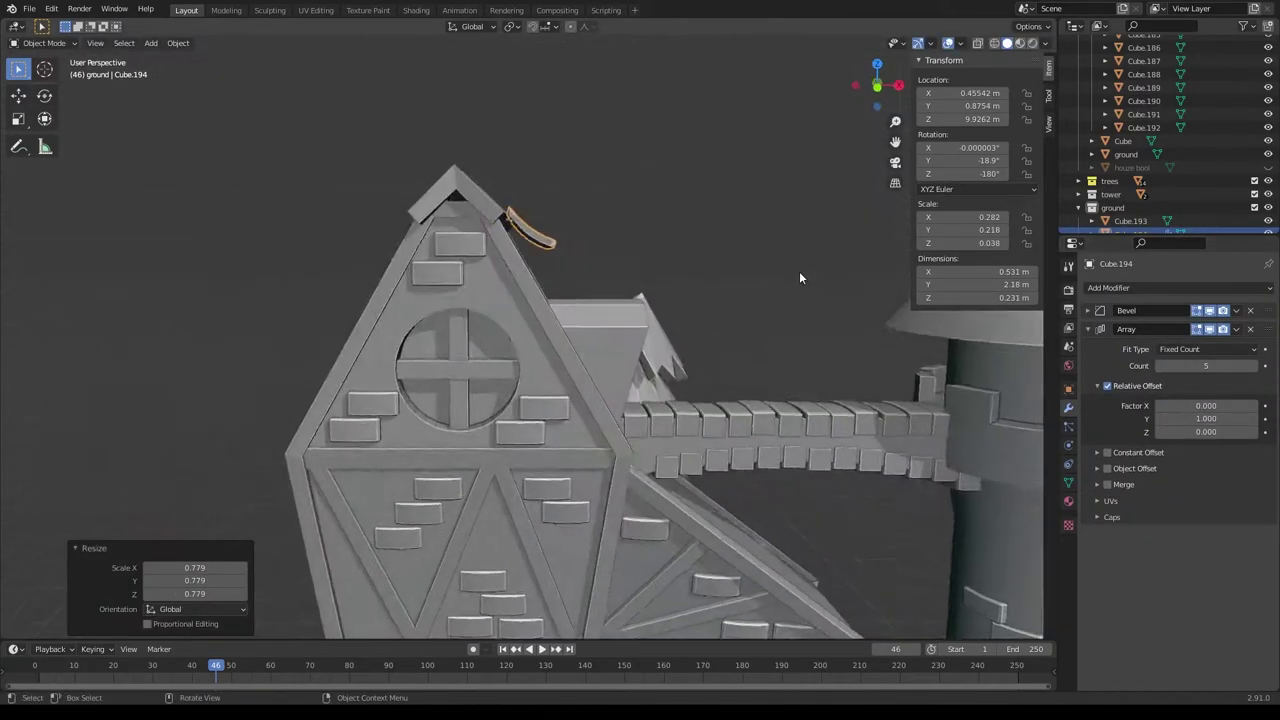
key(g)
Add a second Array modifier to stack the shingle rows down the roof.
click(1164, 292)
click(1208, 418)
key(Return)
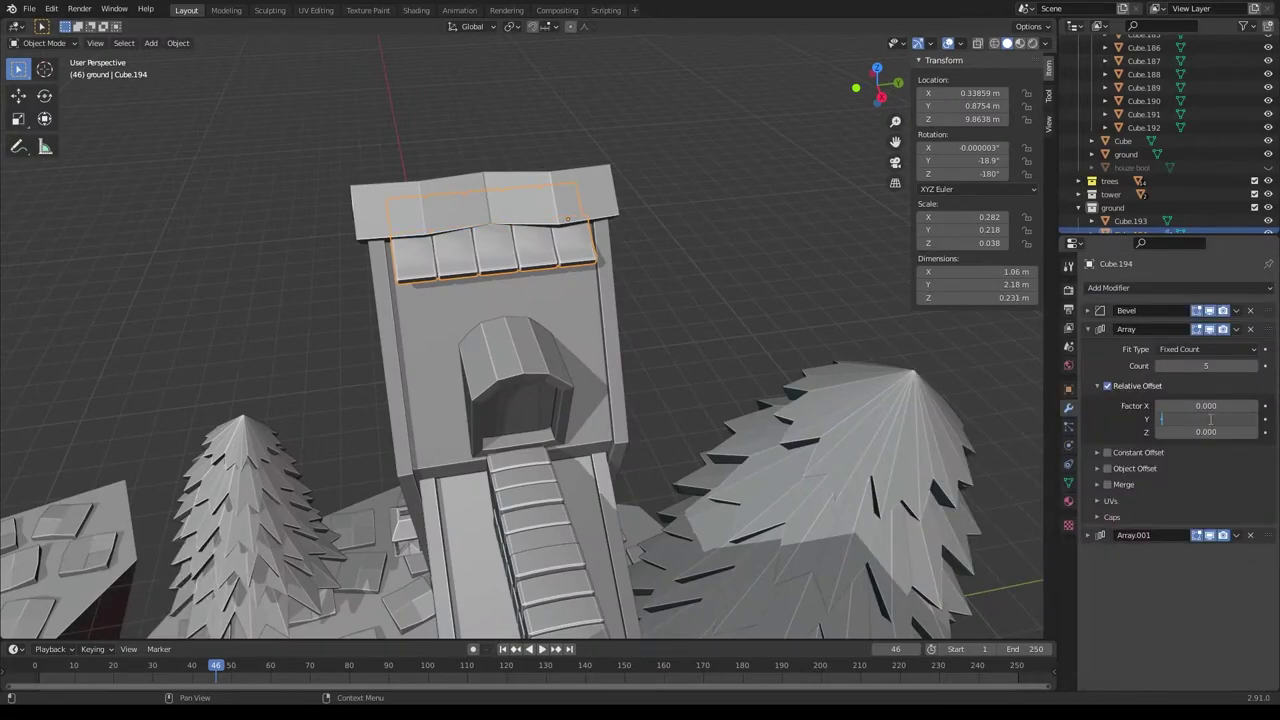
key(ctrl+z)
key(ctrl+shift+z)
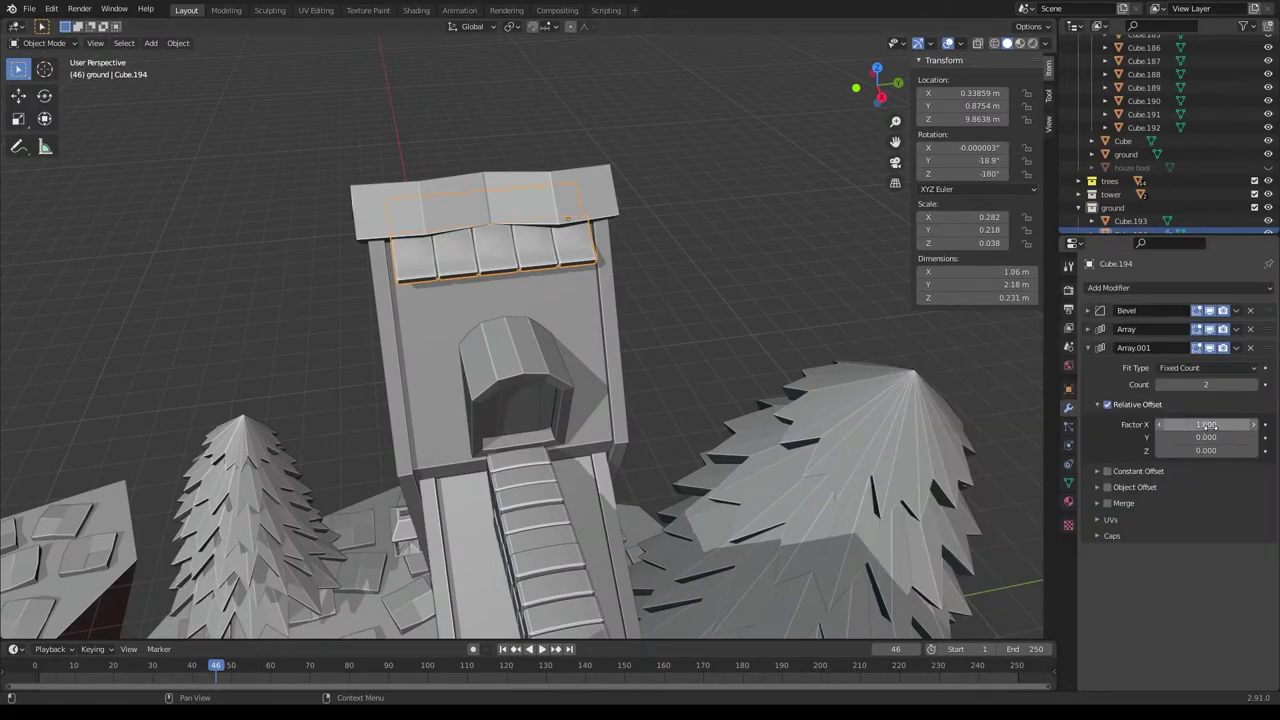
key(Return)
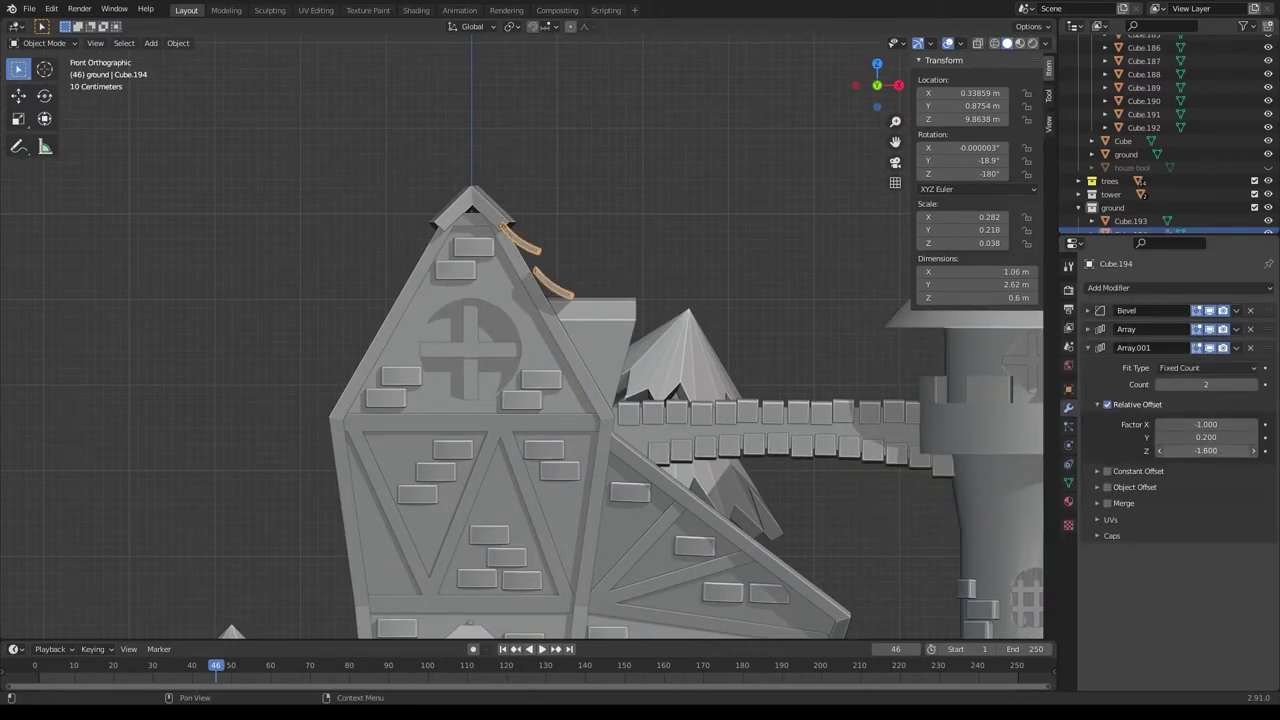
Tilt the shingles a few more degrees and add a Mirror modifier across the house.
key(r)
key(Return)
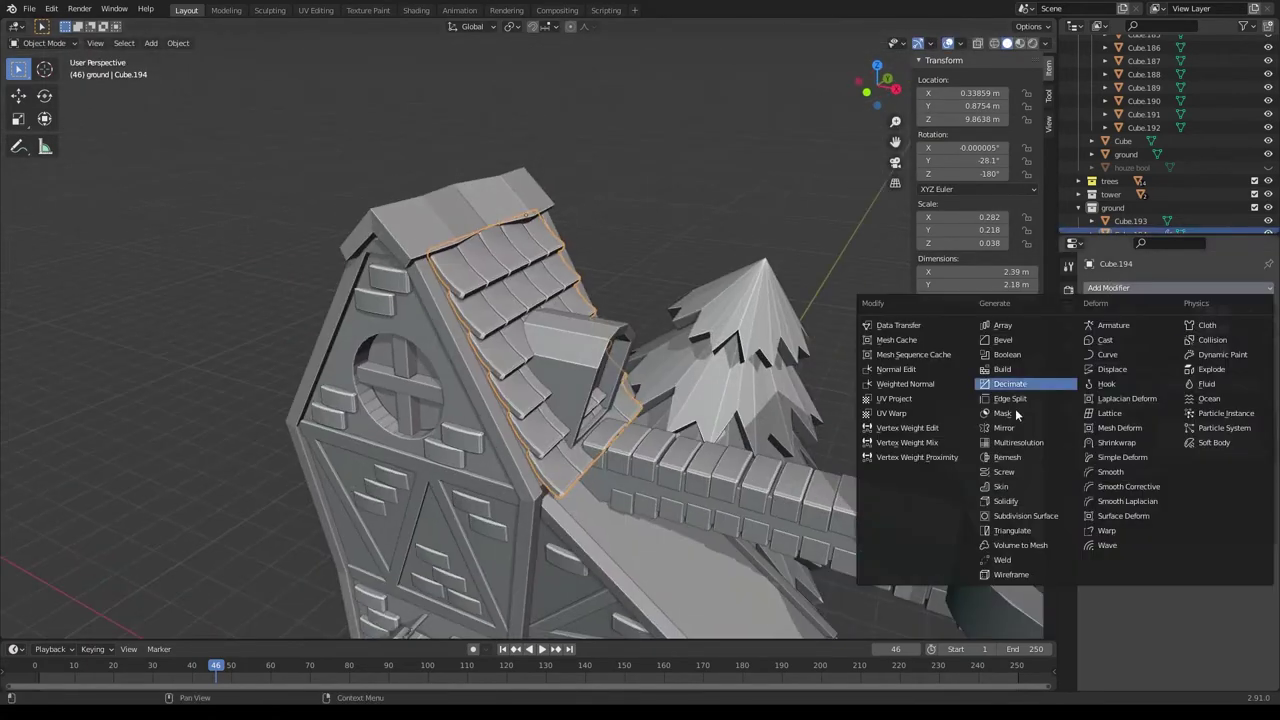
click(1010, 424)
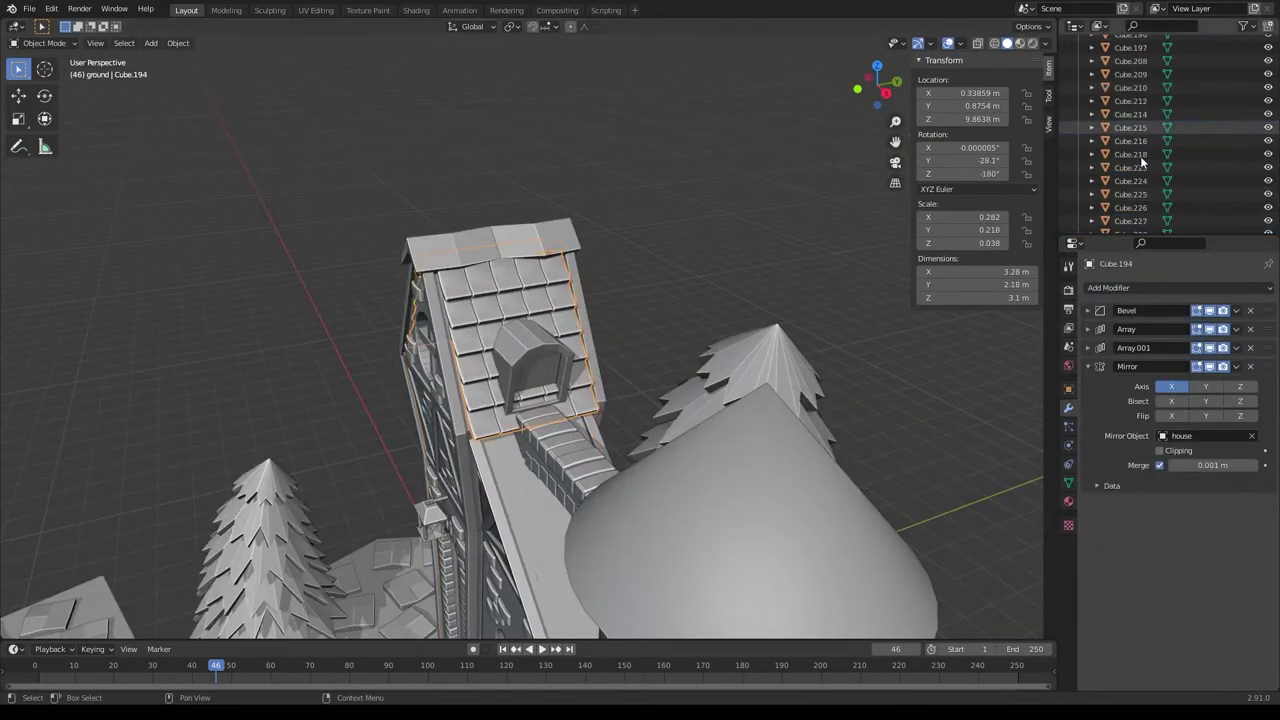
Move the shingles into a new collection named 'roof'.
scroll(1143, 162, down, 10)
text(roof)
key(Return)
scroll(1120, 211, up, 5)
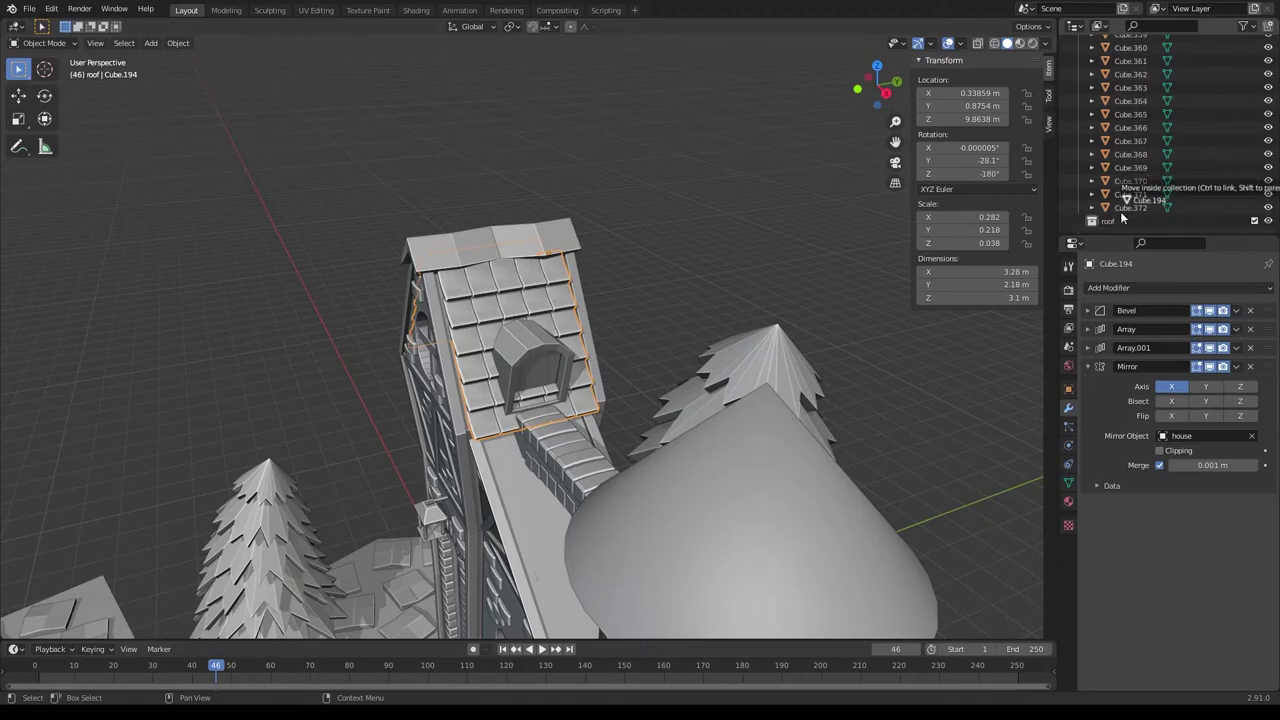
scroll(1110, 183, up, 5)
scroll(1110, 183, up, 15)
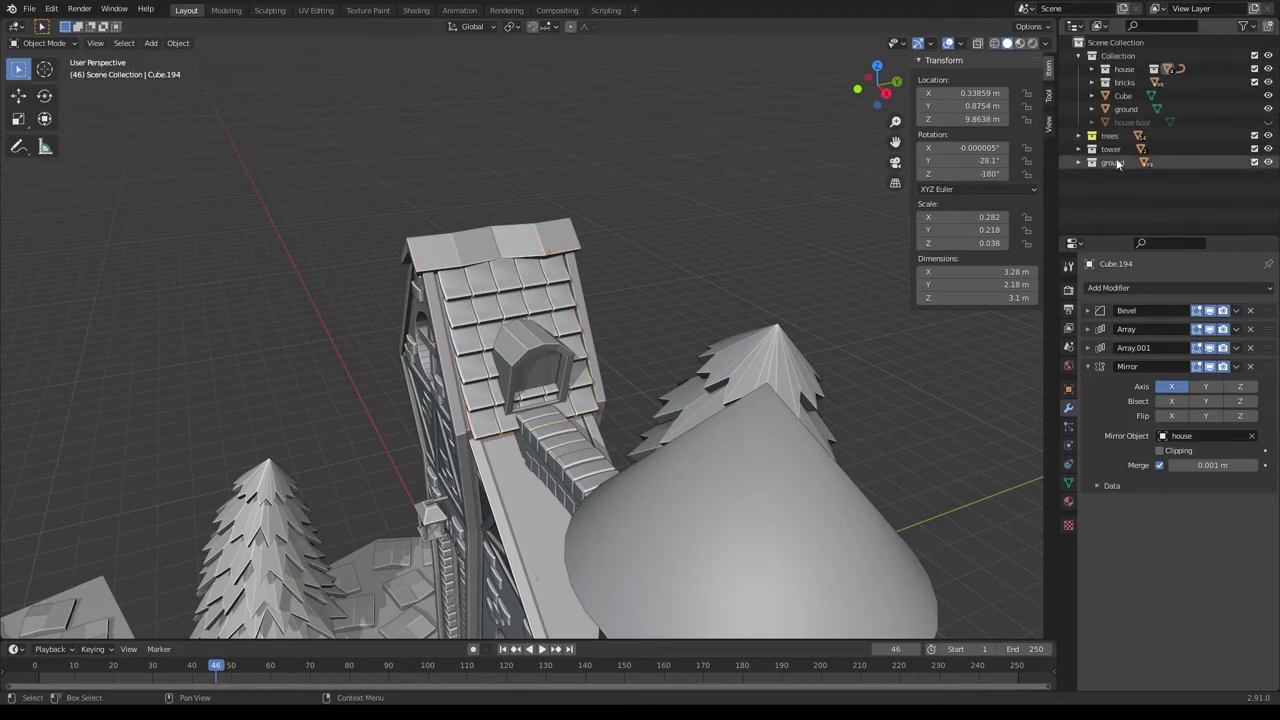
Apply the shingles' Mirror modifier, then select the roof collection and delete the stray piece.
key(Tab)
middle_drag(654, 306, 690, 300)
click(1099, 366)
click(1236, 310)
click(1130, 340)
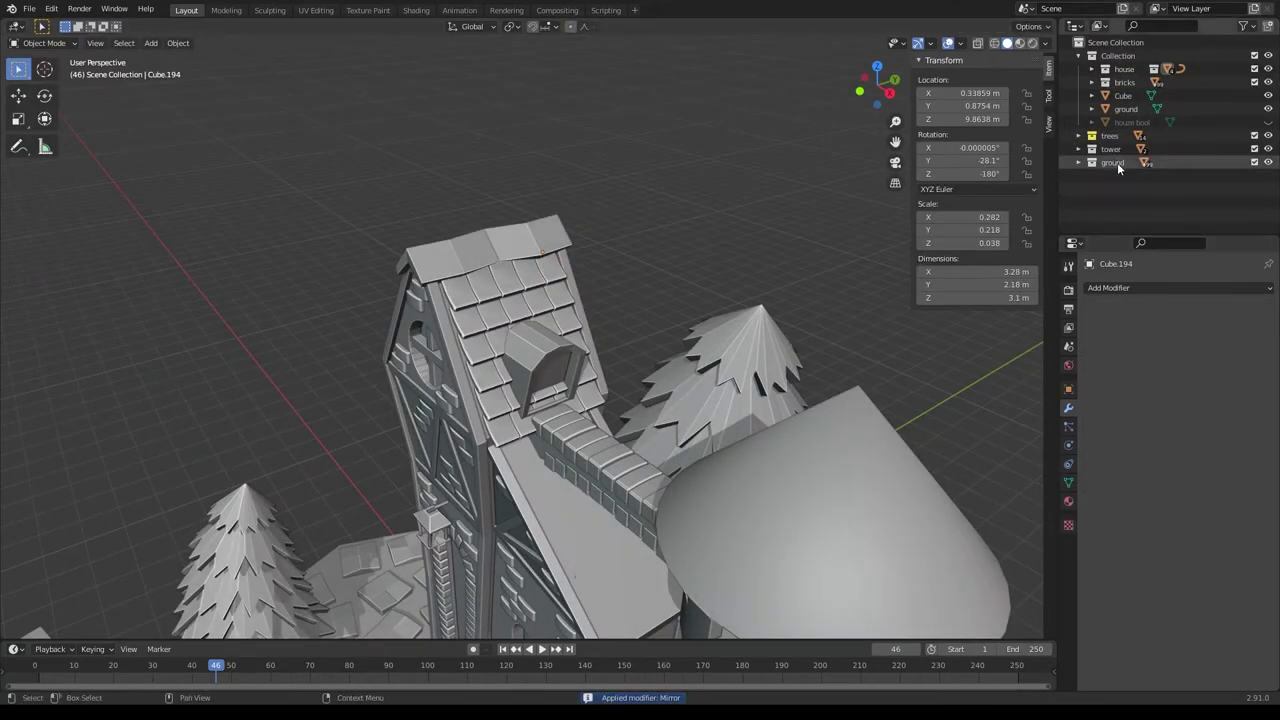
right_click(1125, 135)
click(1043, 137)
key(Tab)
key(Delete)
Narrow the thin piece beside the doorway by scaling it along Y.
middle_drag(639, 306, 662, 371)
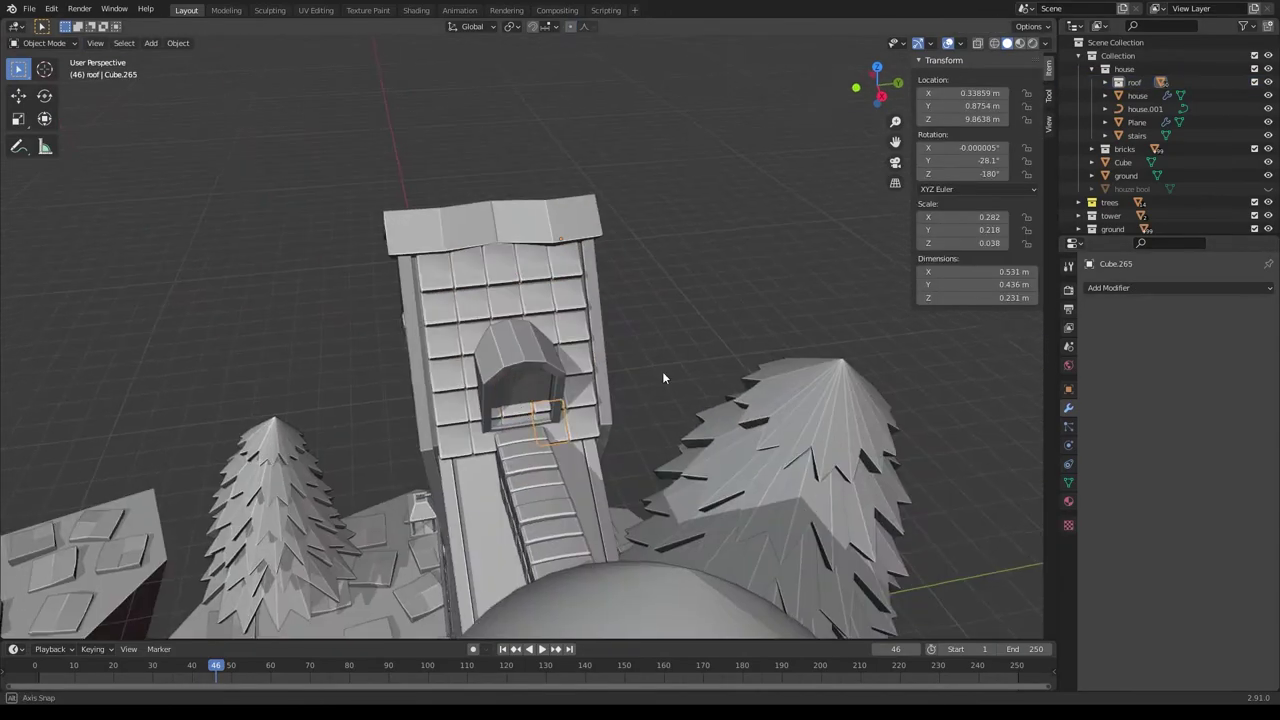
click(470, 408)
key(Tab)
key(s)
key(y)
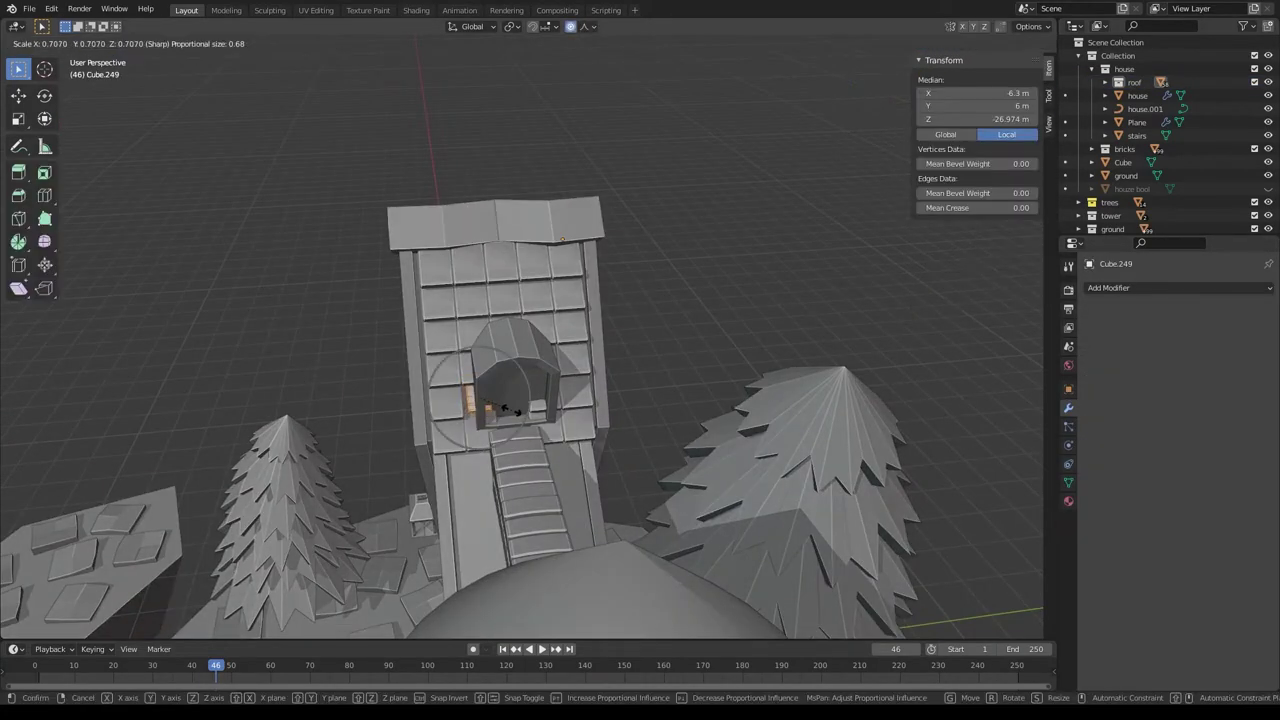
click(522, 339)
Jitter the roof tiles with Randomize Transform (seed 12, 0.05 m X).
click(537, 407)
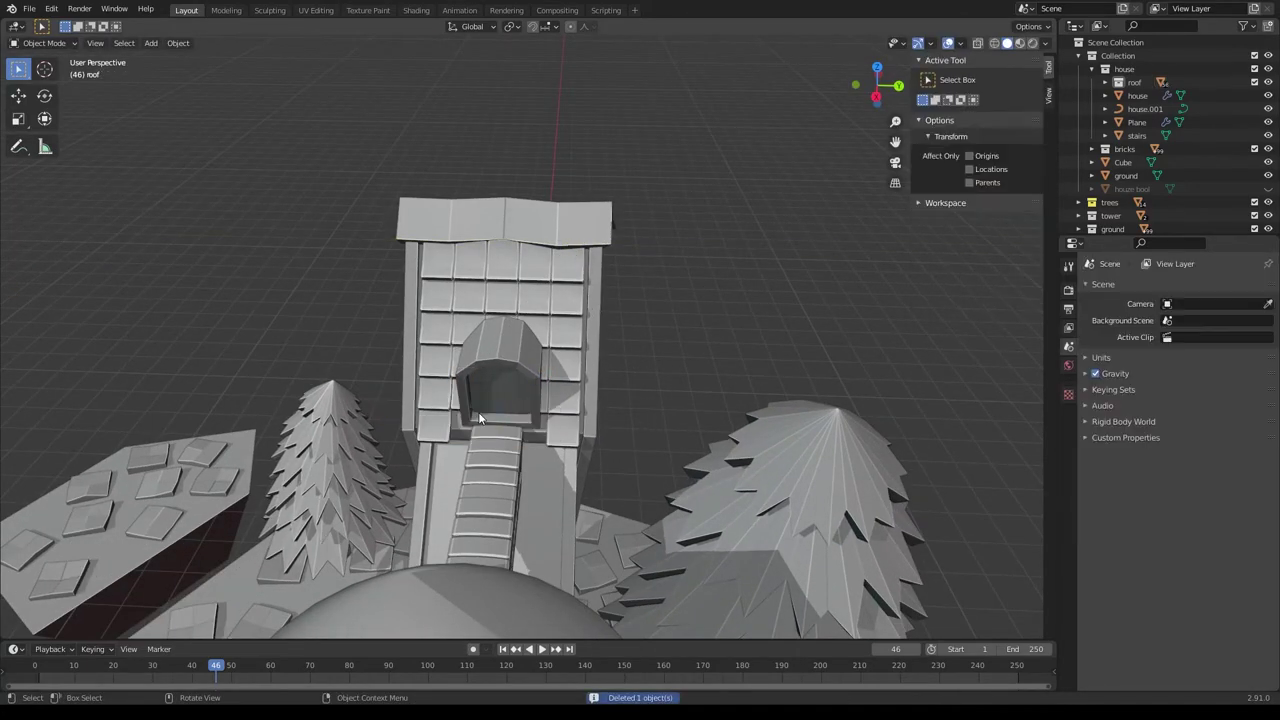
click(179, 45)
click(360, 211)
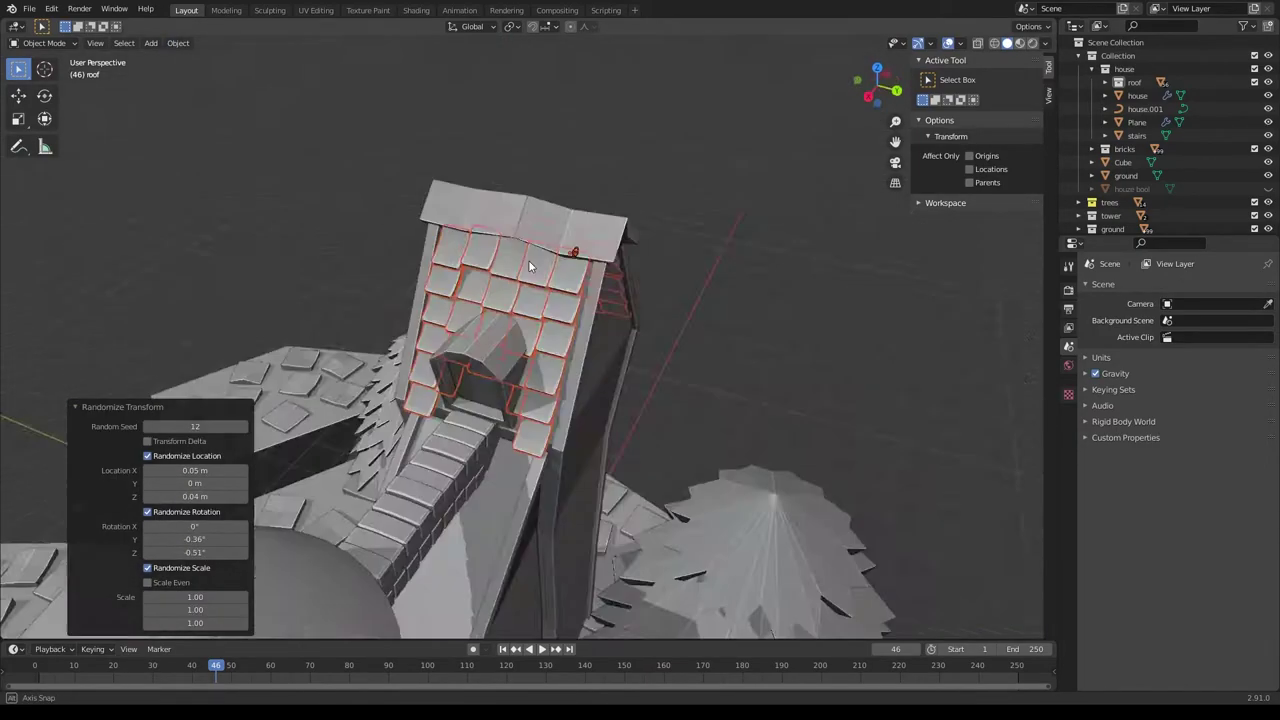
Select a single roof tile.
click(537, 440)
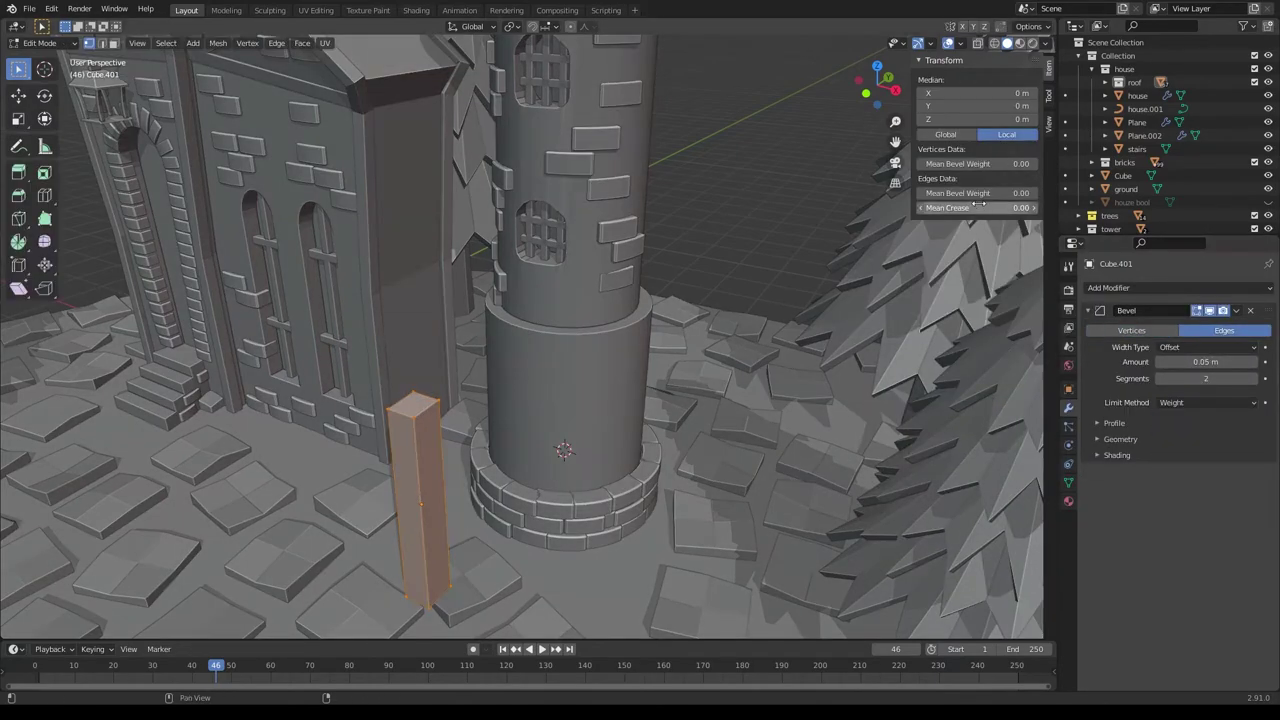
Set plank edge bevel weights and ring the tower base with copies rotated around the 3D cursor.
key(alt+z)
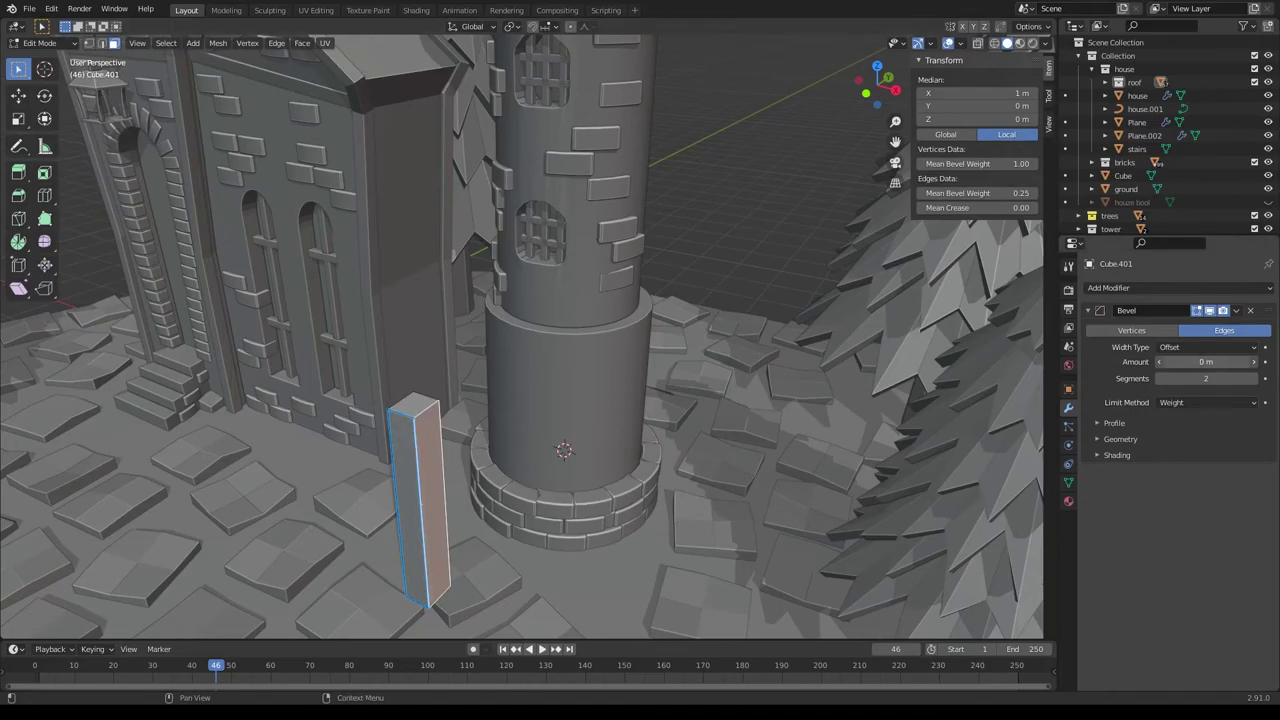
key(2)
mouse_move(444, 473)
middle_down()
mouse_move(571, 457)
mouse_move(995, 525)
middle_up()
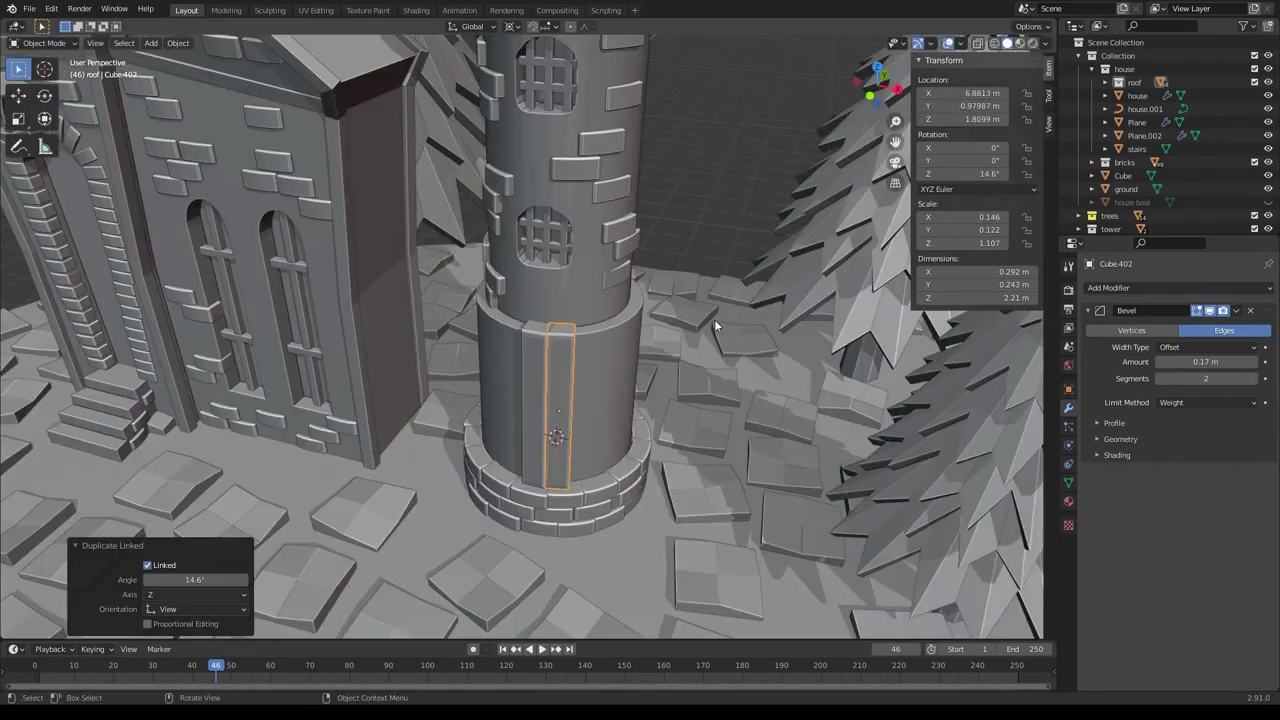
key(ctrl+z)
click(511, 26)
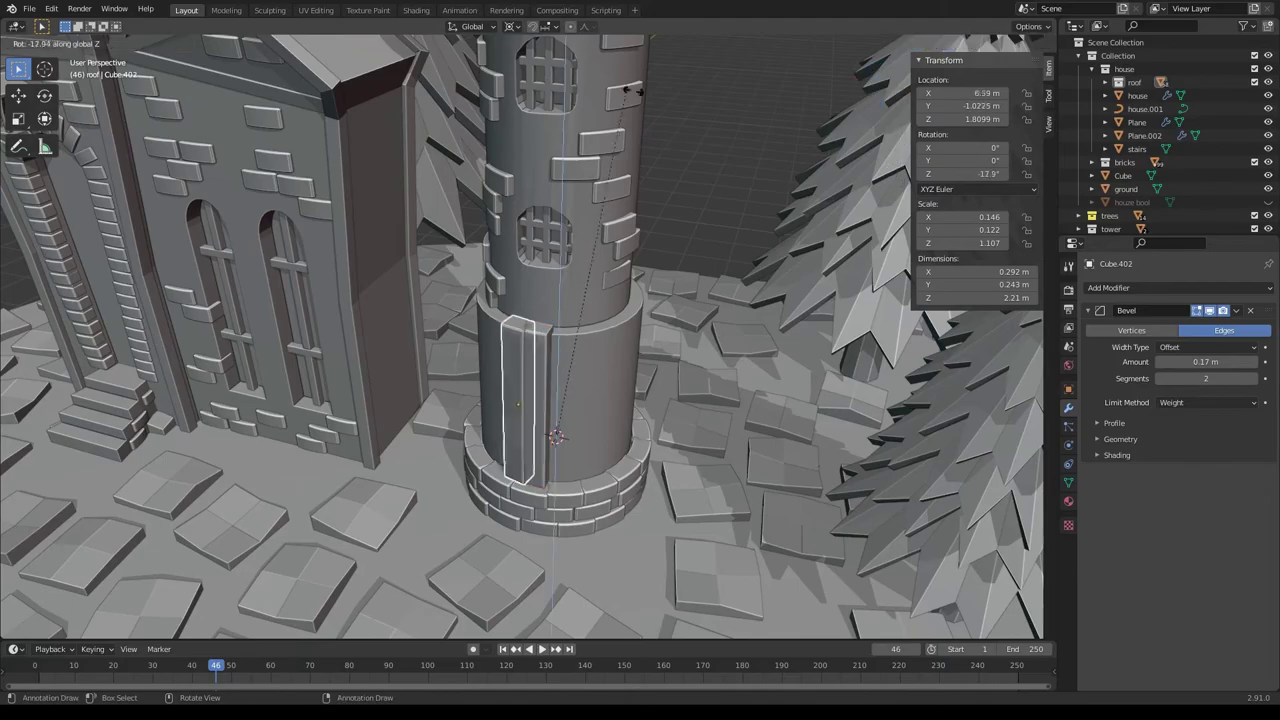
shift+click(1178, 145)
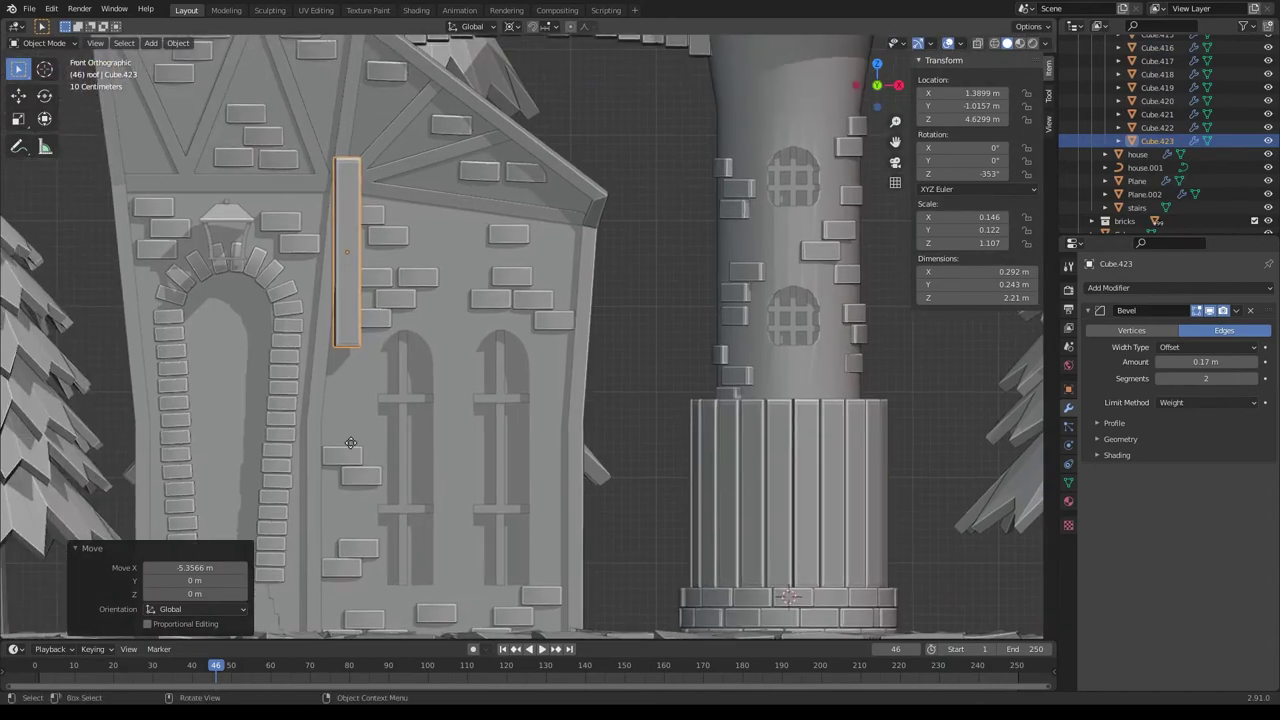
Scale a plank copy tall and narrow, and place a duplicate beside the arched doorway.
click(511, 26)
key(s)
click(301, 288)
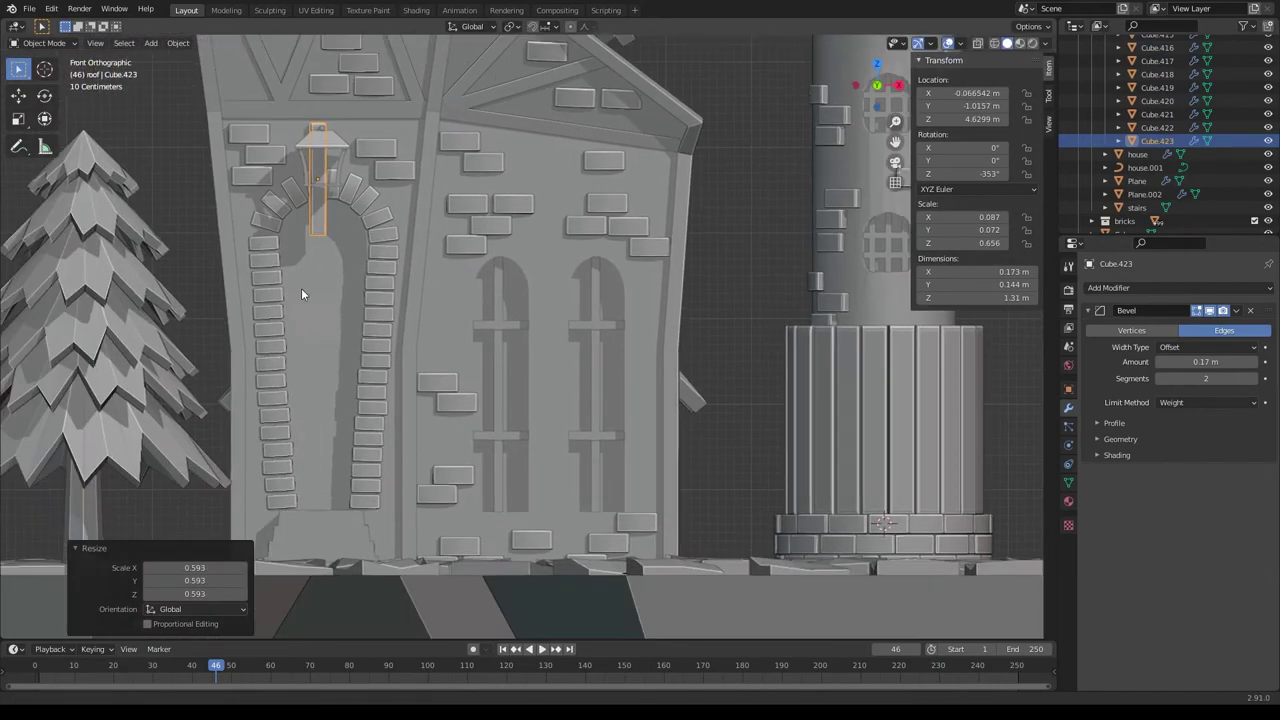
key(s)
key(z)
key(g)
key(shift+d)
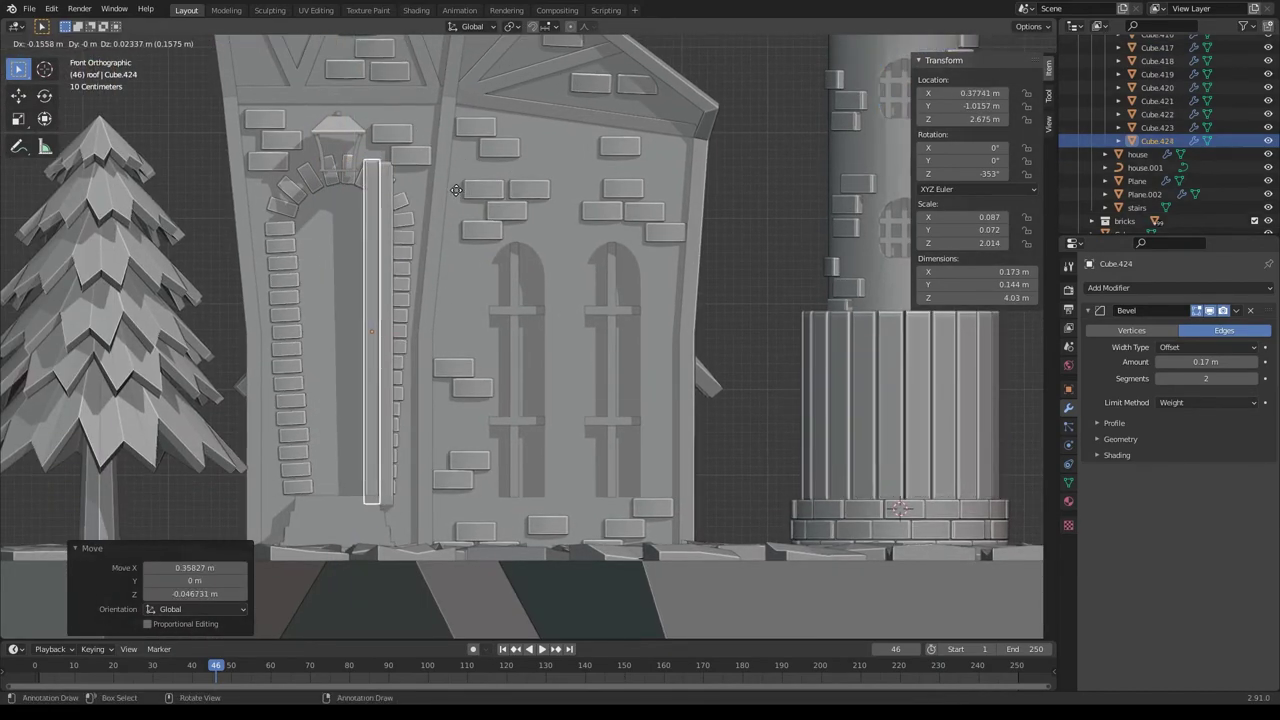
click(446, 190)
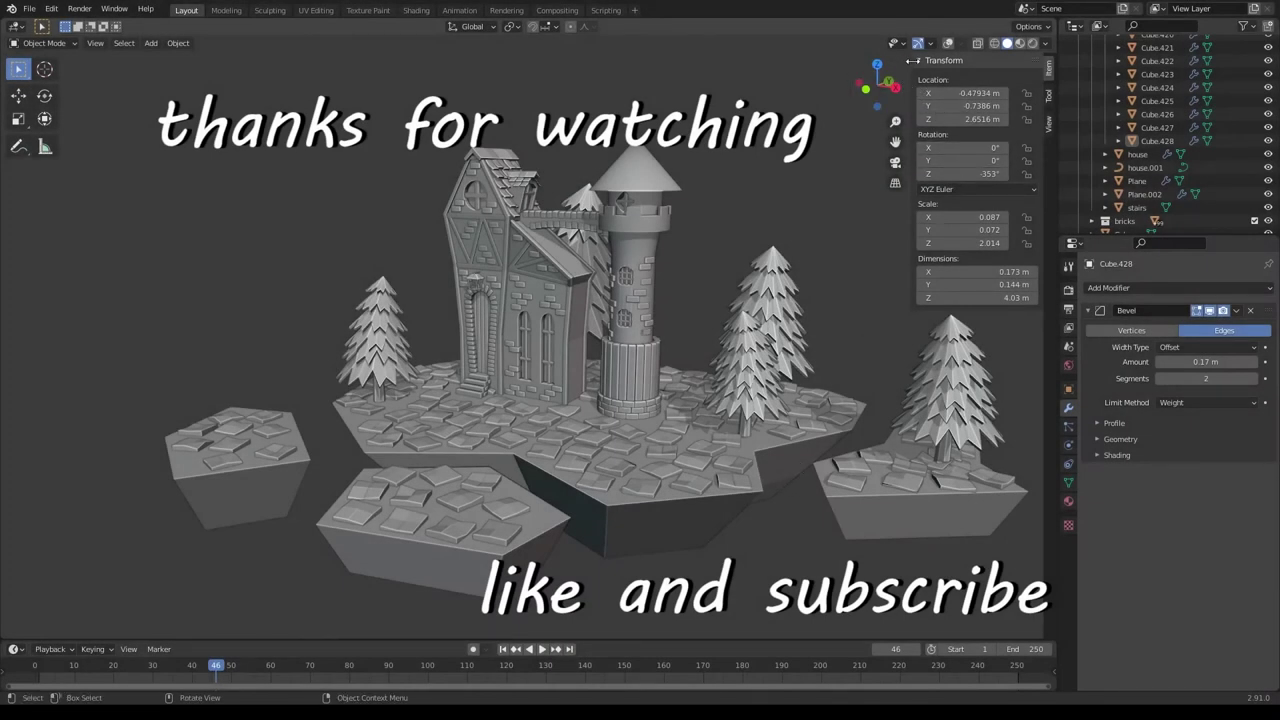
Collapse the N sidebar and the Outliner/Properties panels so the 3D view fills the window.
drag(910, 63, 1065, 77)
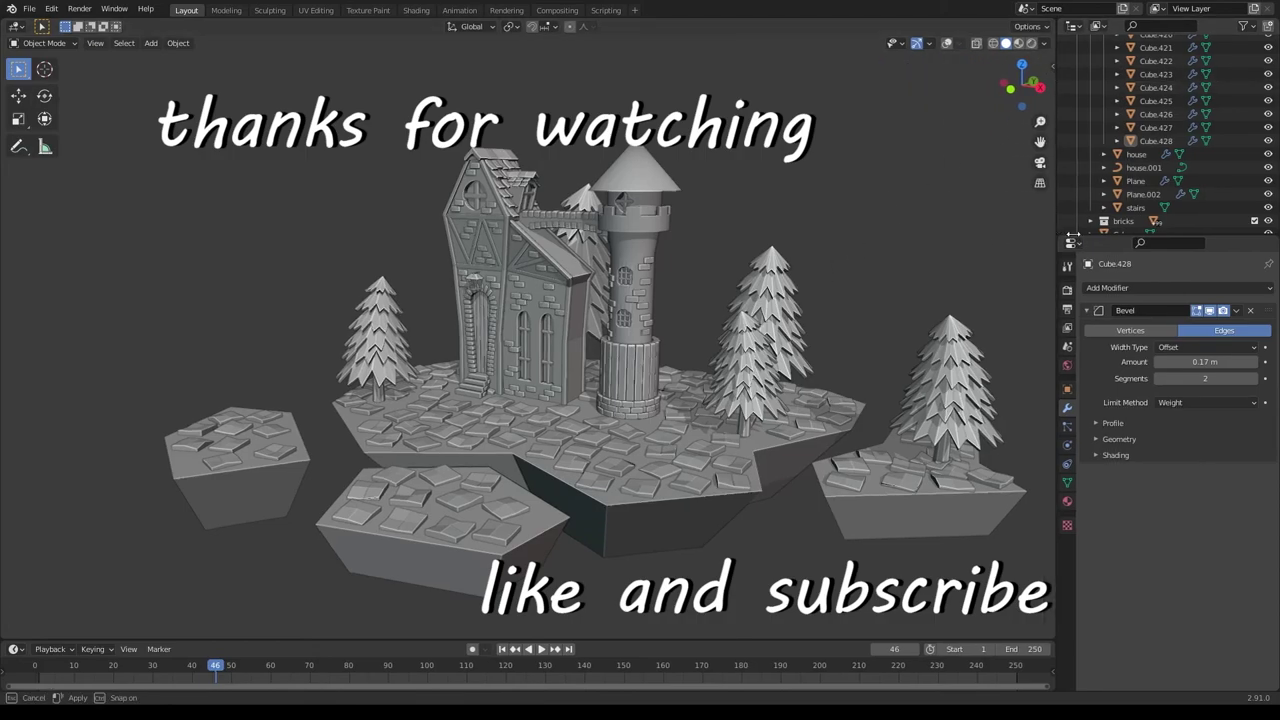
drag(1056, 234, 1202, 252)
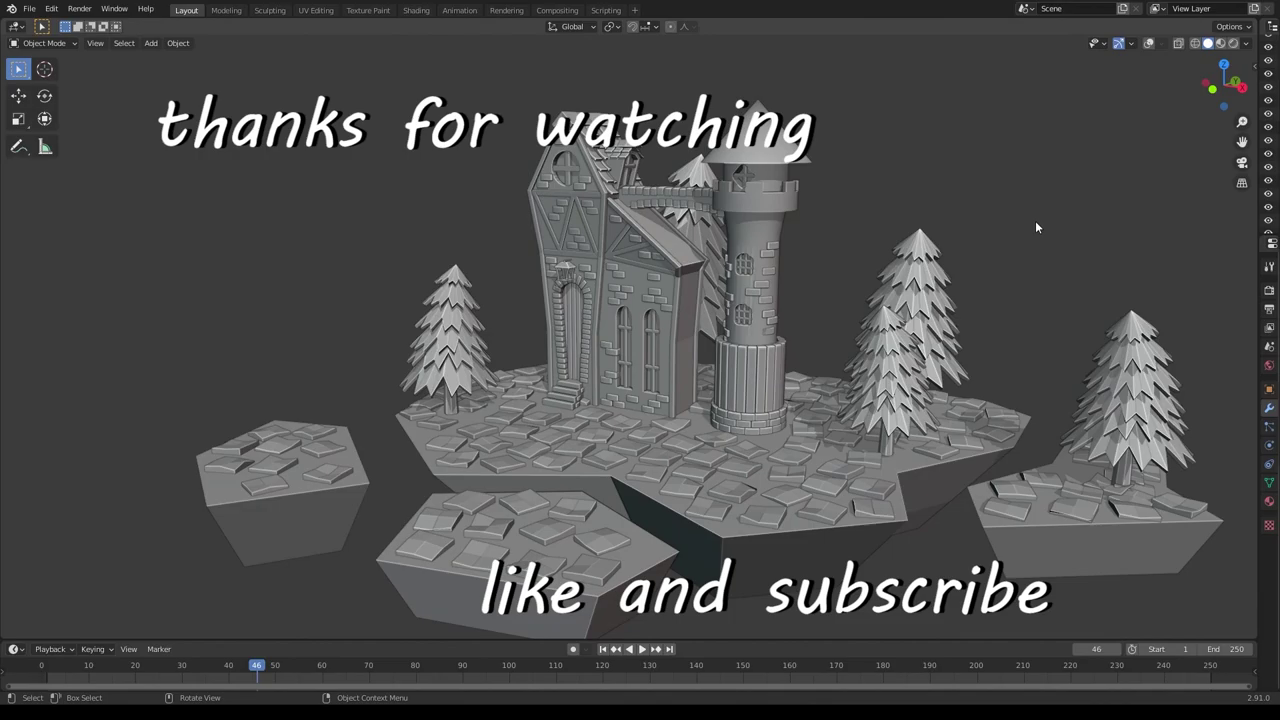